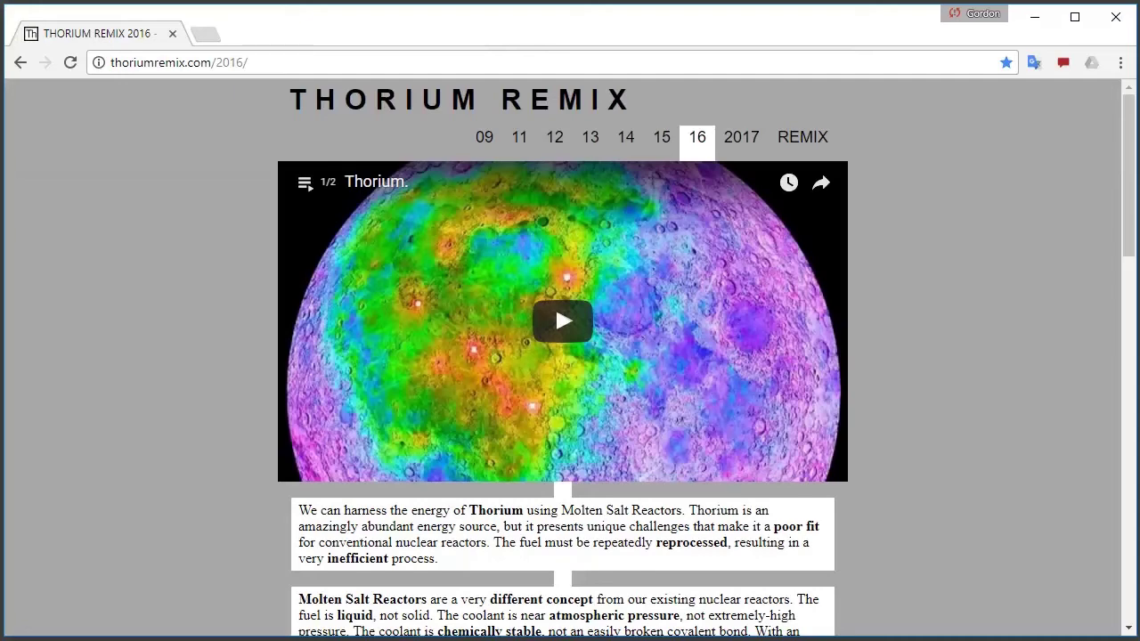
Step through the Thorium Remix year pages 2009 and 2011–2016, ending on the 2017 page
click(484, 137)
click(519, 139)
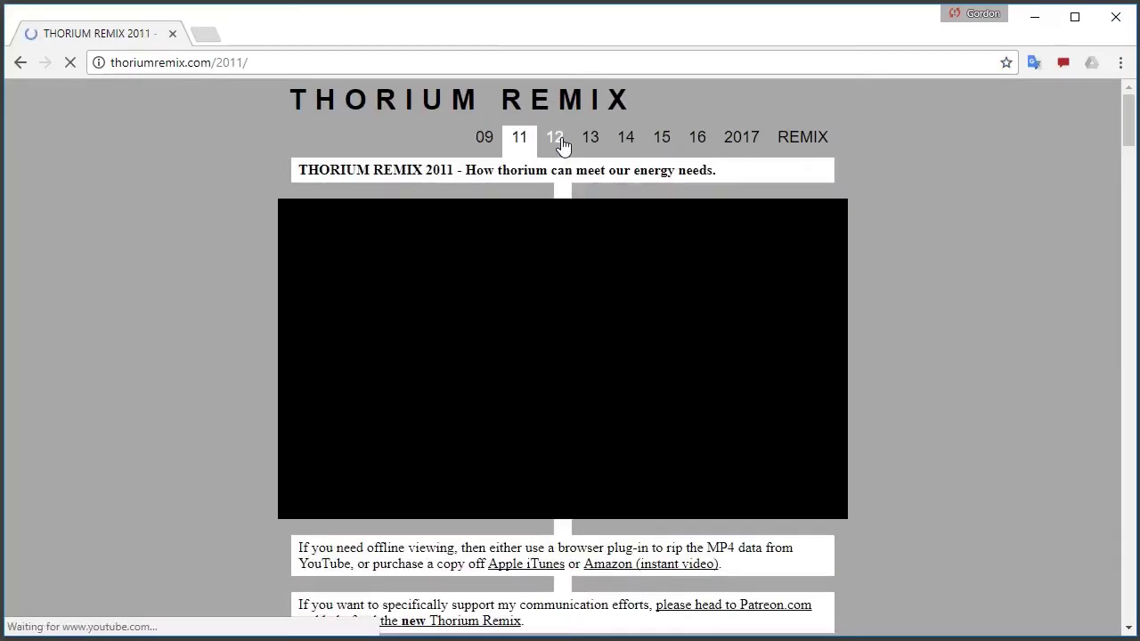
click(554, 138)
click(588, 141)
click(626, 140)
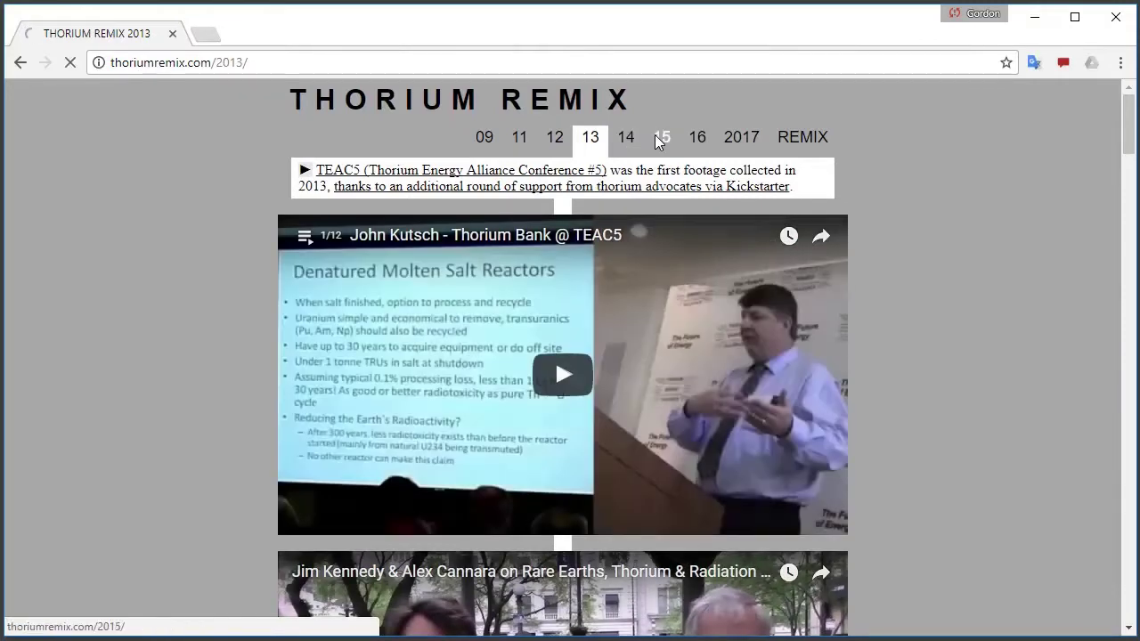
click(661, 140)
click(699, 143)
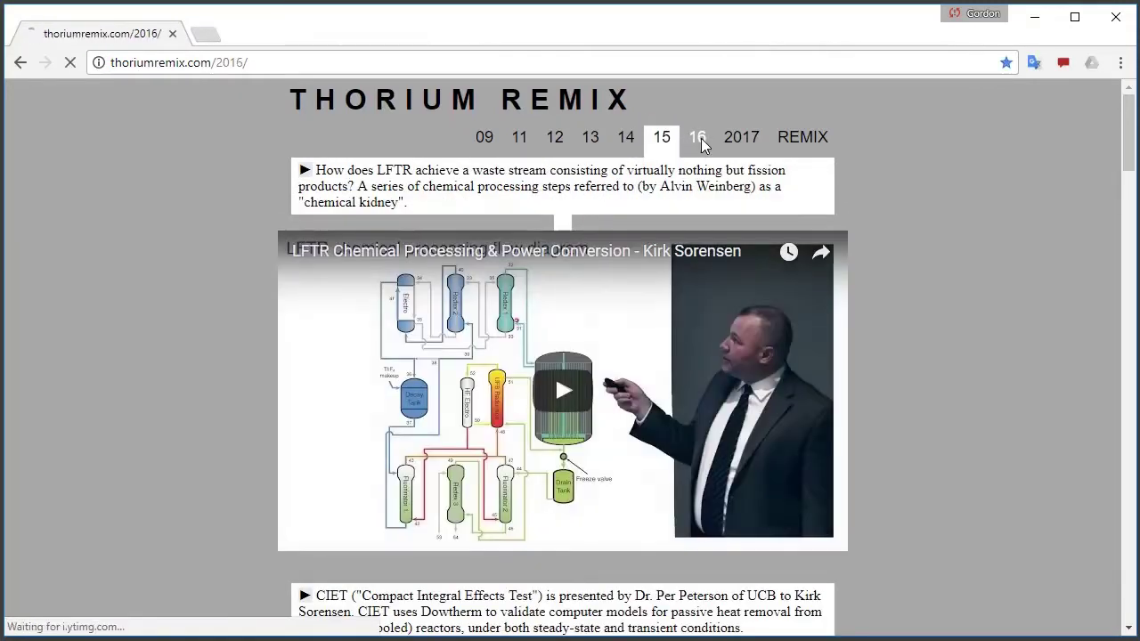
click(742, 143)
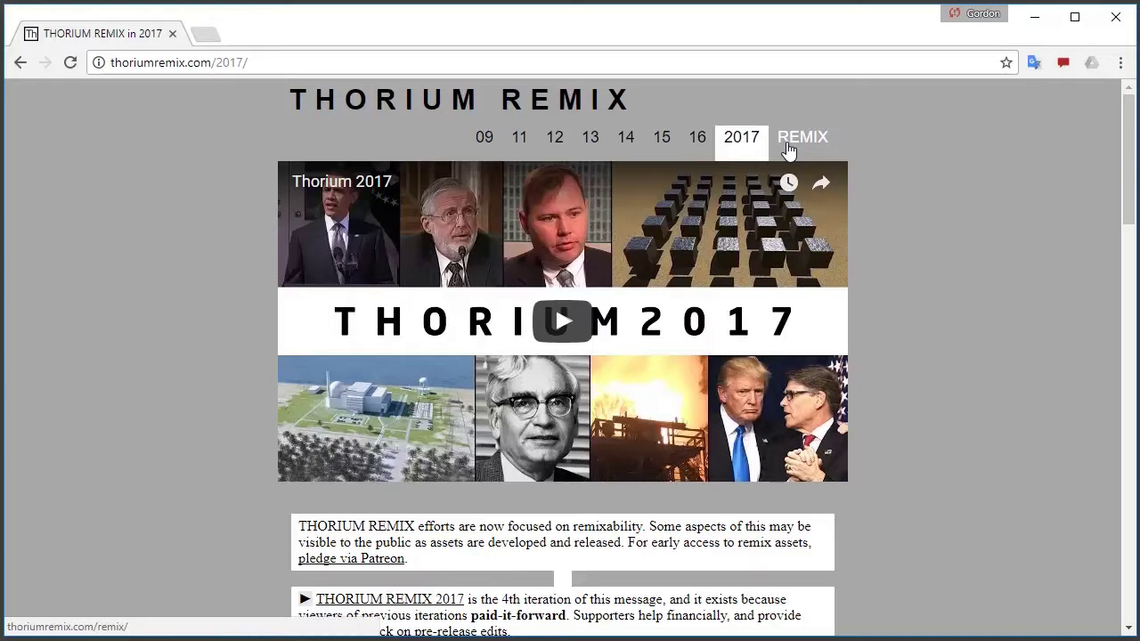
Search the web for '4k downloader', open the 4kdownload.com result, and launch the YouTube editor
click(360, 71)
text(4)
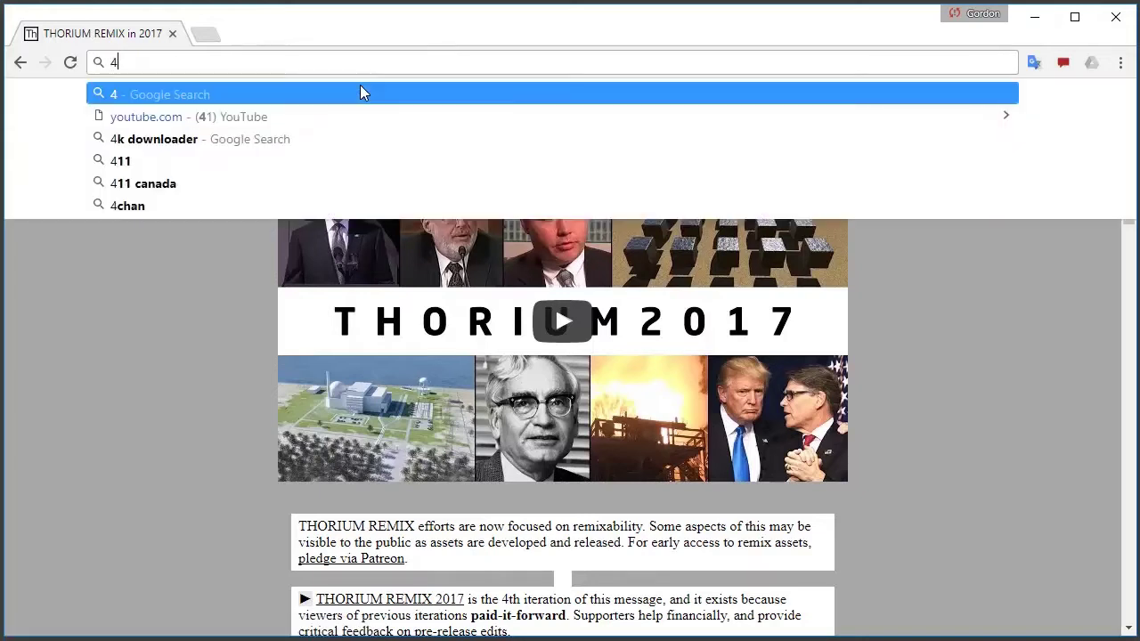
text(k downloader)
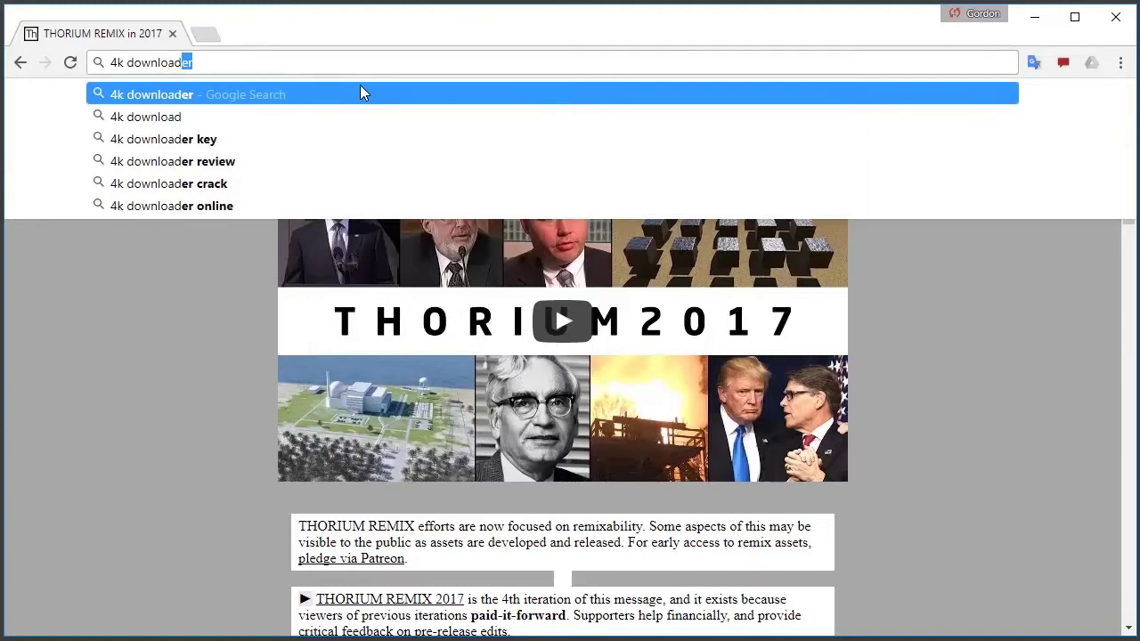
key(Return)
click(298, 246)
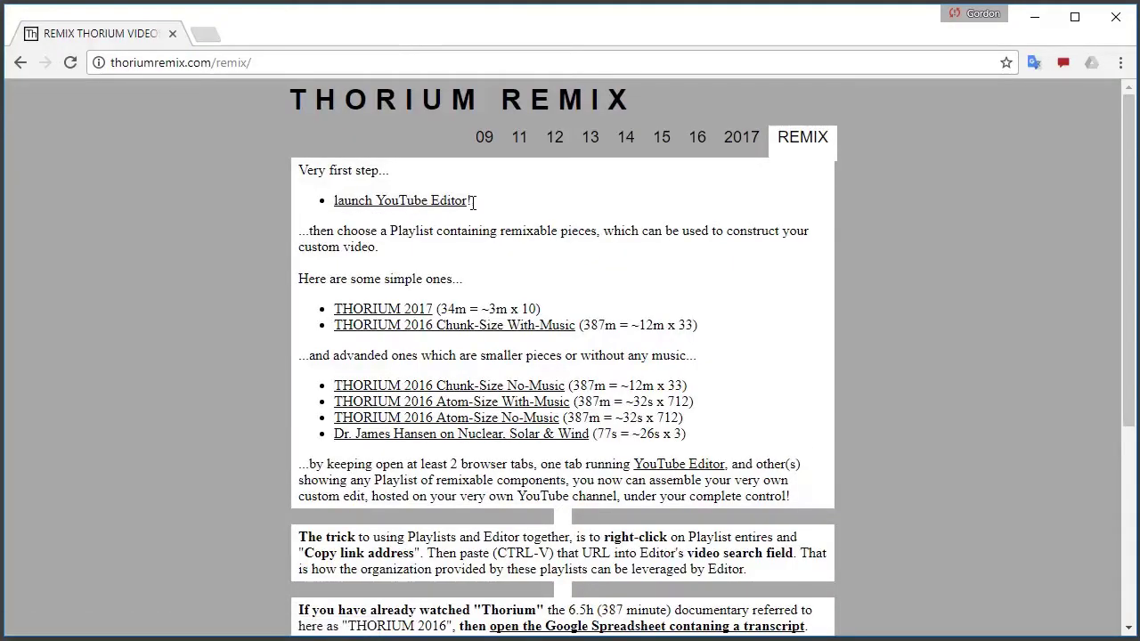
click(426, 204)
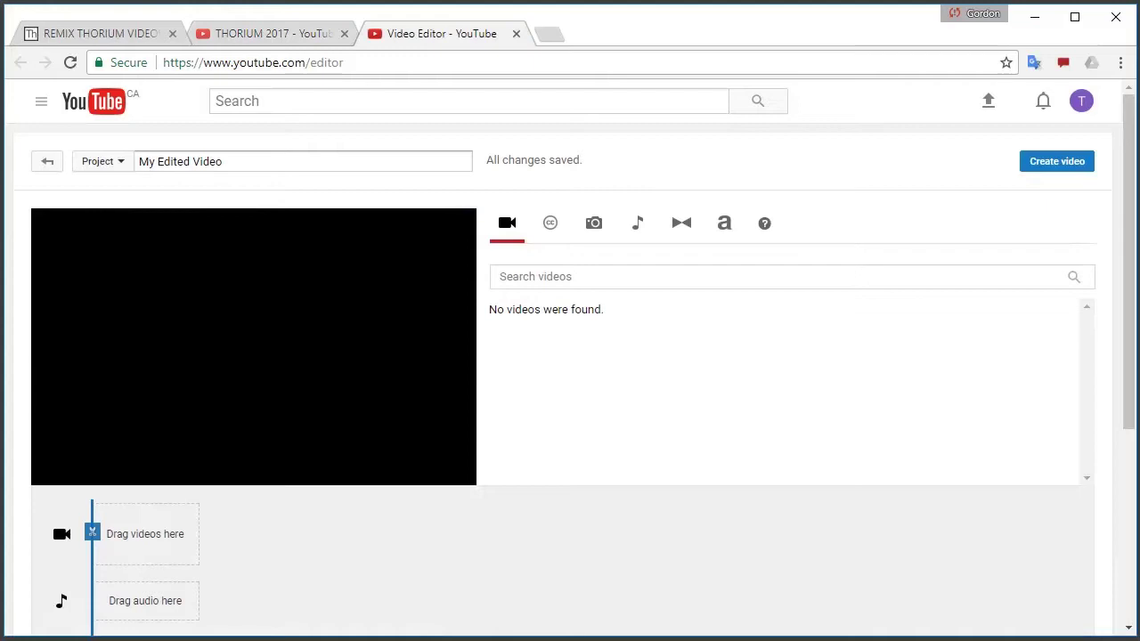
Return to the Thorium Remix site's REMIX instructions page and open the transcript spreadsheet
key(alt+Tab)
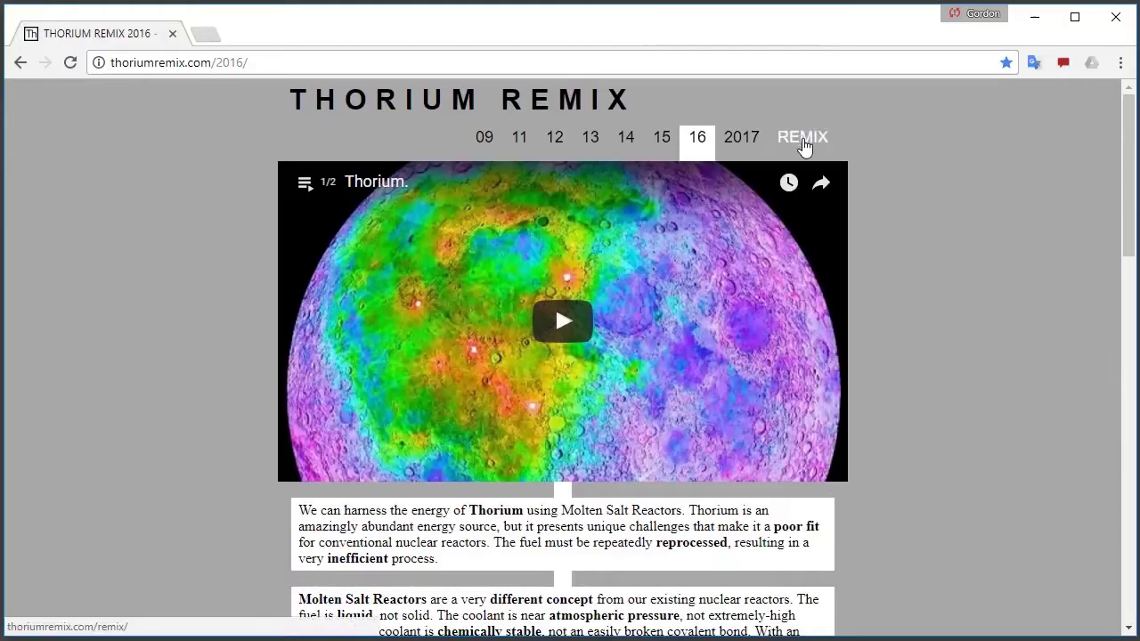
click(804, 145)
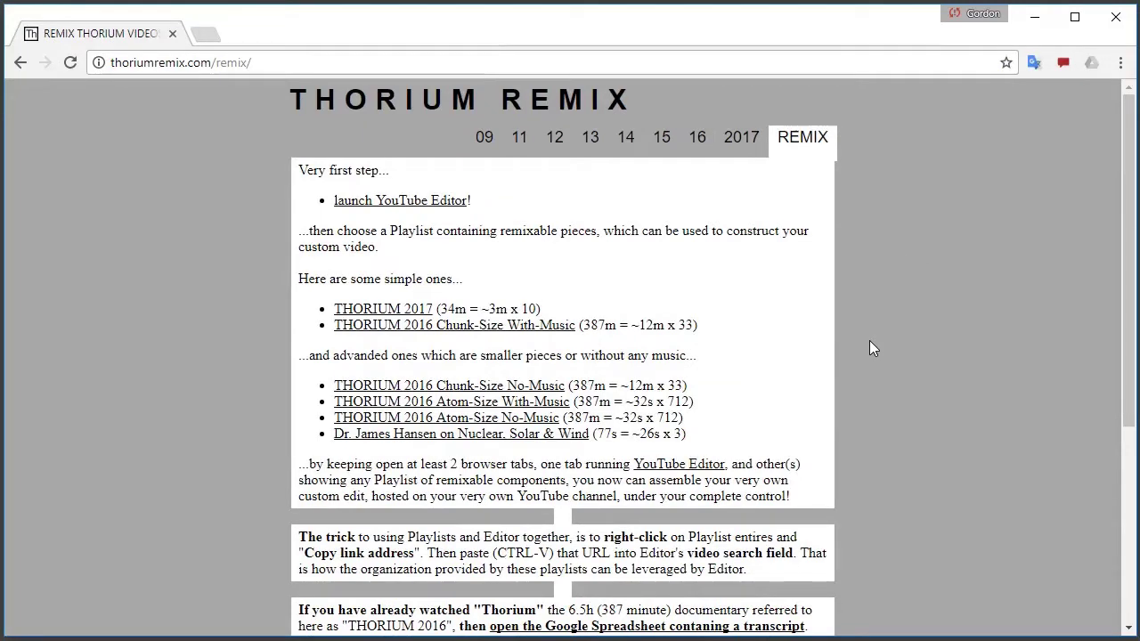
scroll(795, 445, down, 3)
scroll(793, 445, up, 2)
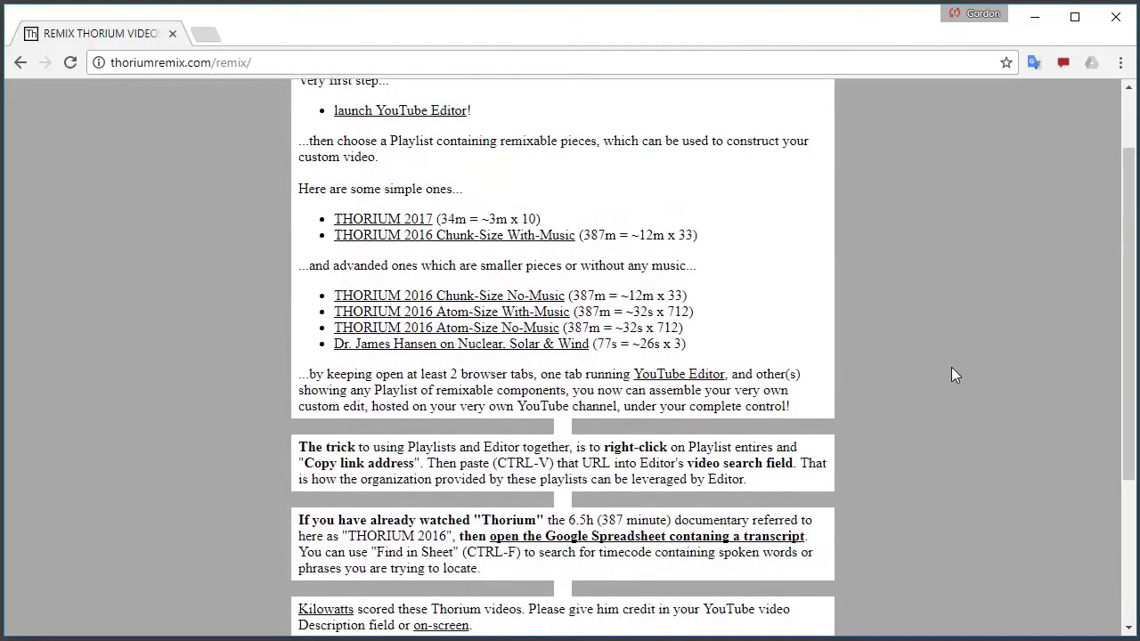
scroll(775, 410, down, 1)
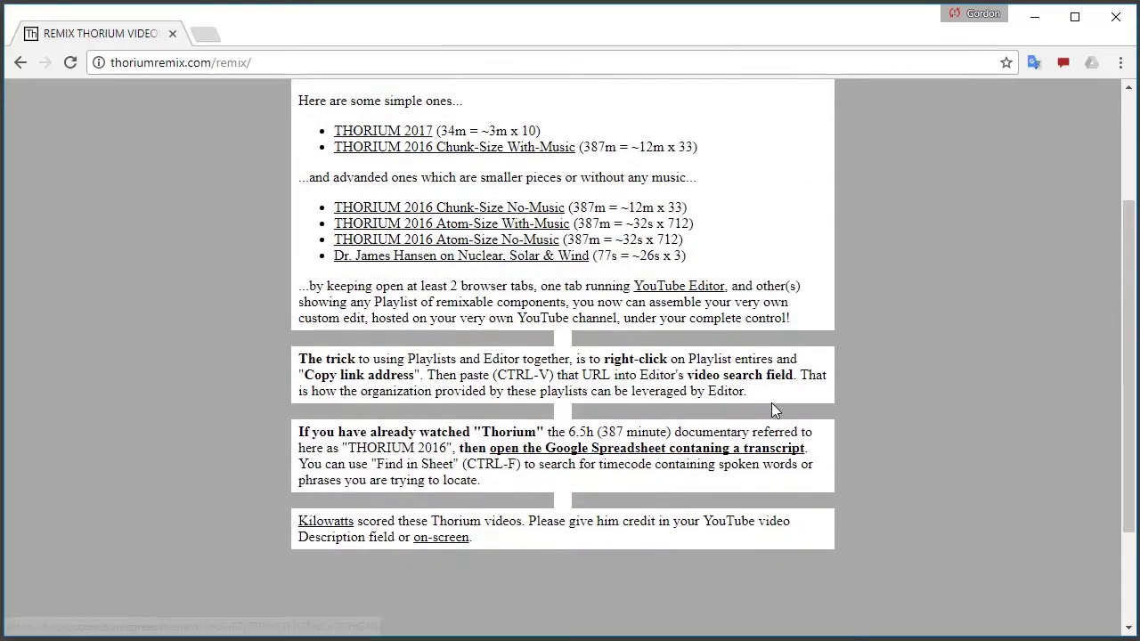
click(704, 451)
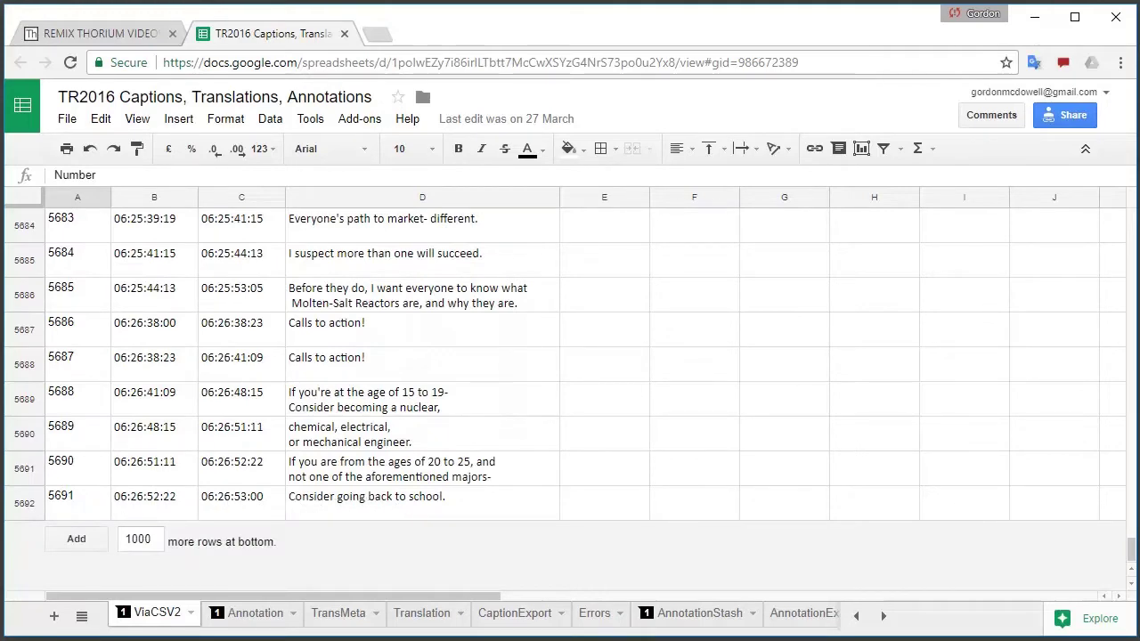
Scroll the TR2016 transcript spreadsheet to the top, then go back to the remix instructions page
drag(1131, 554, 1129, 216)
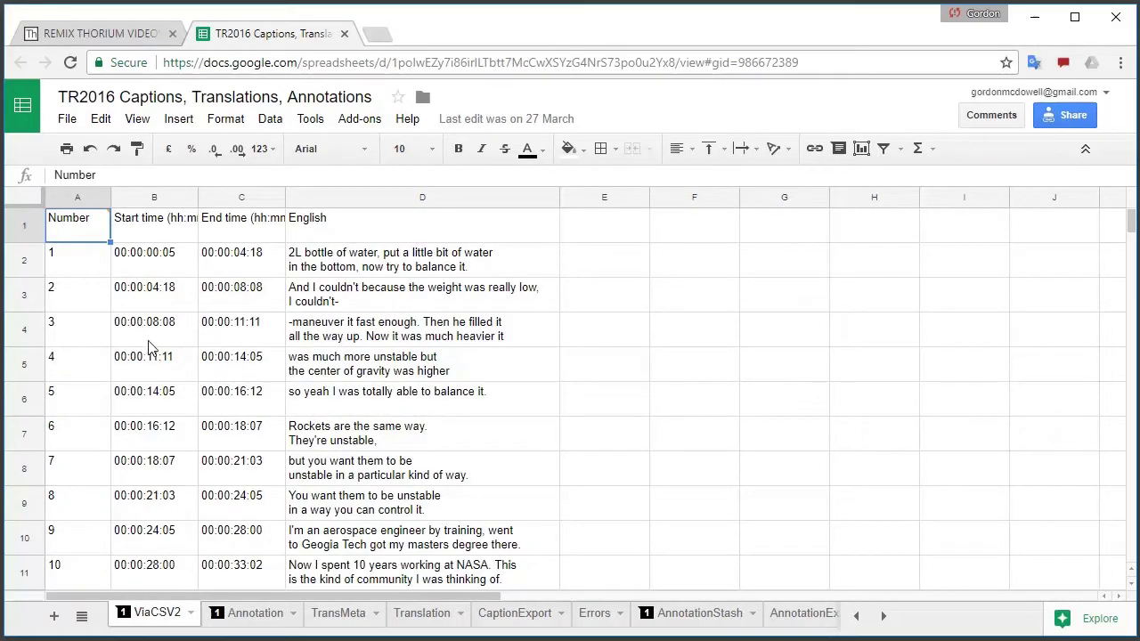
click(102, 32)
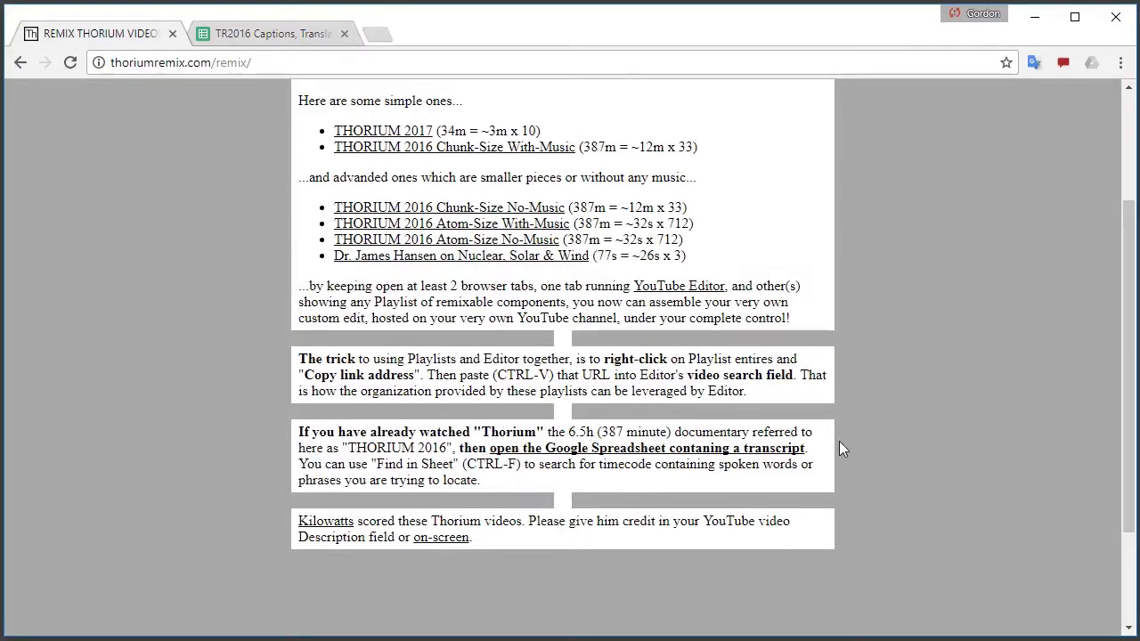
scroll(839, 448, up, 2)
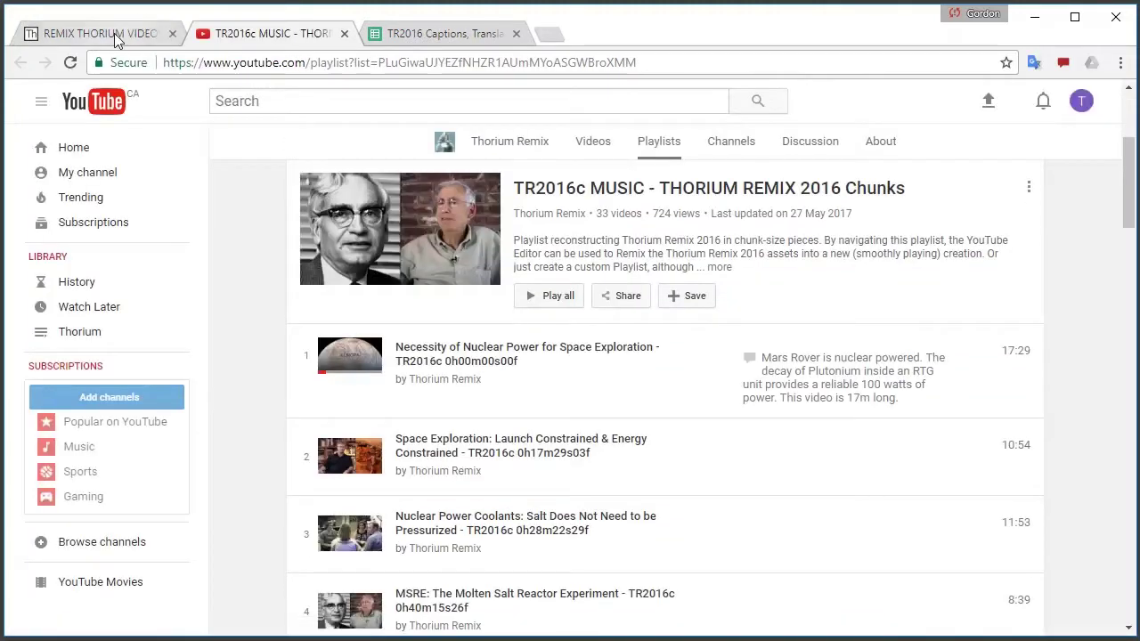
Open the THORIUM 2016 Atom-Size With-Music playlist from the remix page, then view the Chunks playlist
click(114, 33)
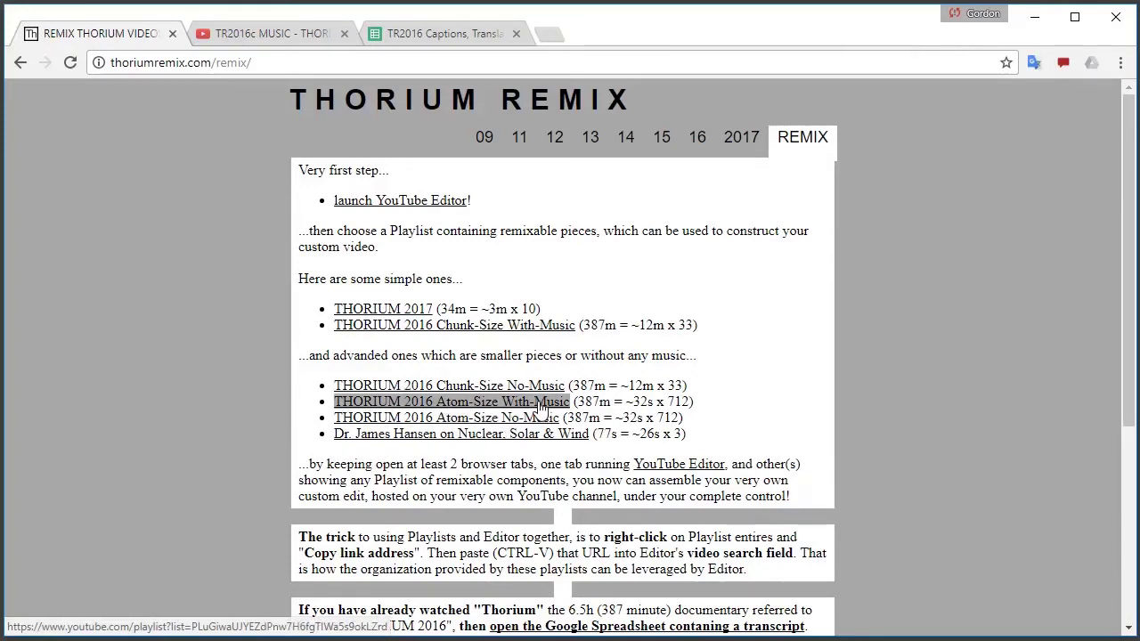
click(540, 405)
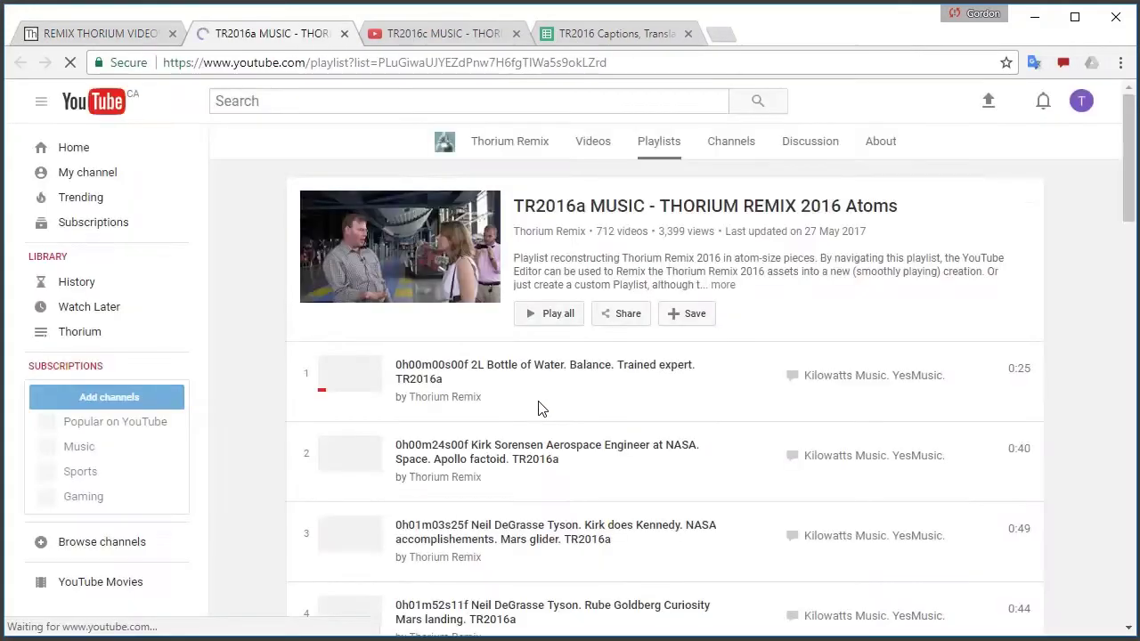
click(445, 36)
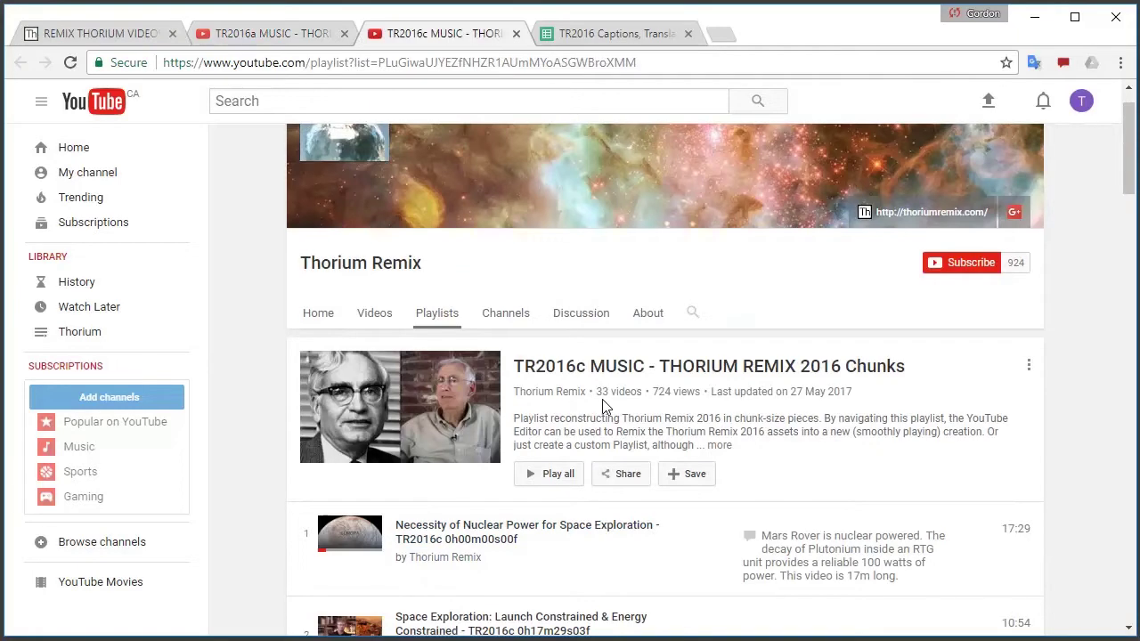
Compare the TR2016a Atoms and TR2016c Chunks playlists side by side, ending on Atoms
click(273, 39)
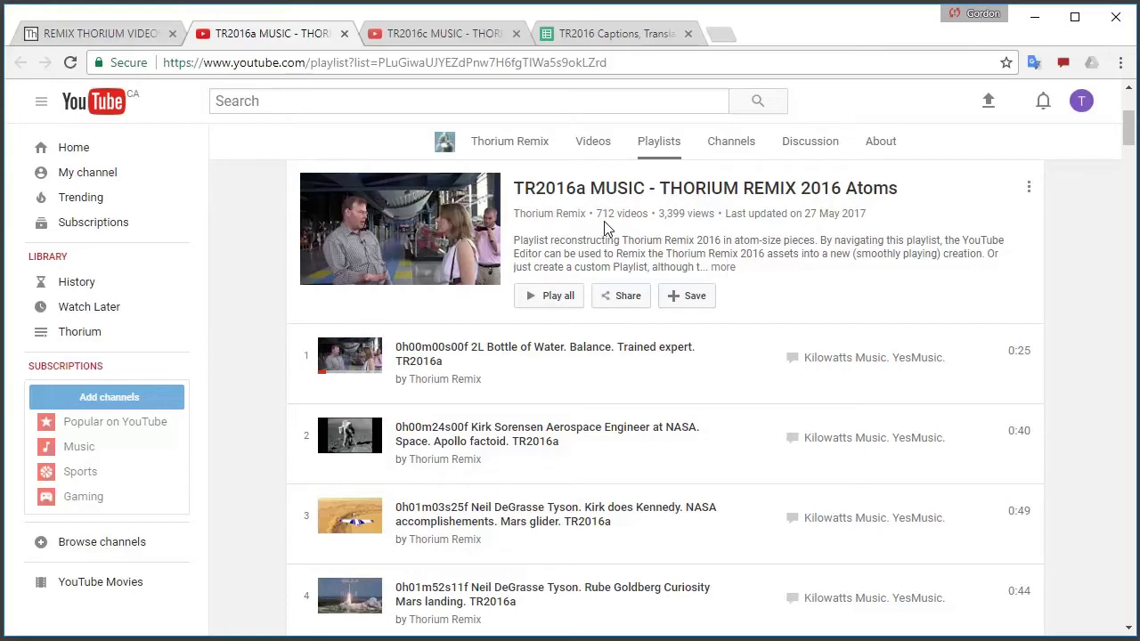
click(401, 33)
click(303, 35)
click(429, 35)
click(298, 35)
click(473, 41)
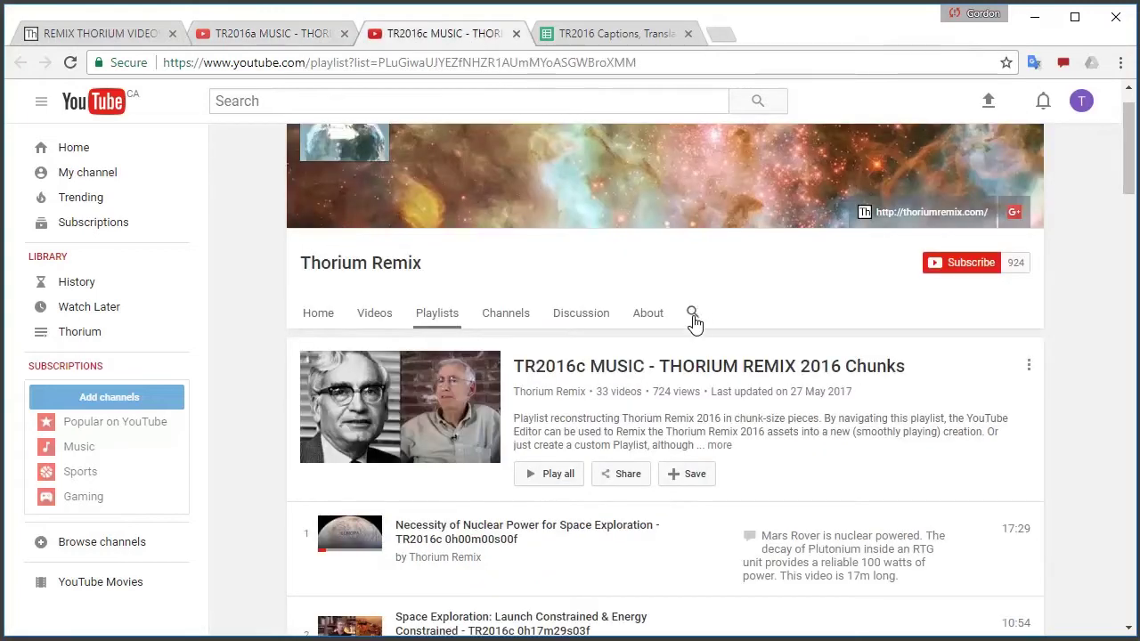
scroll(692, 320, down, 3)
scroll(692, 337, up, 3)
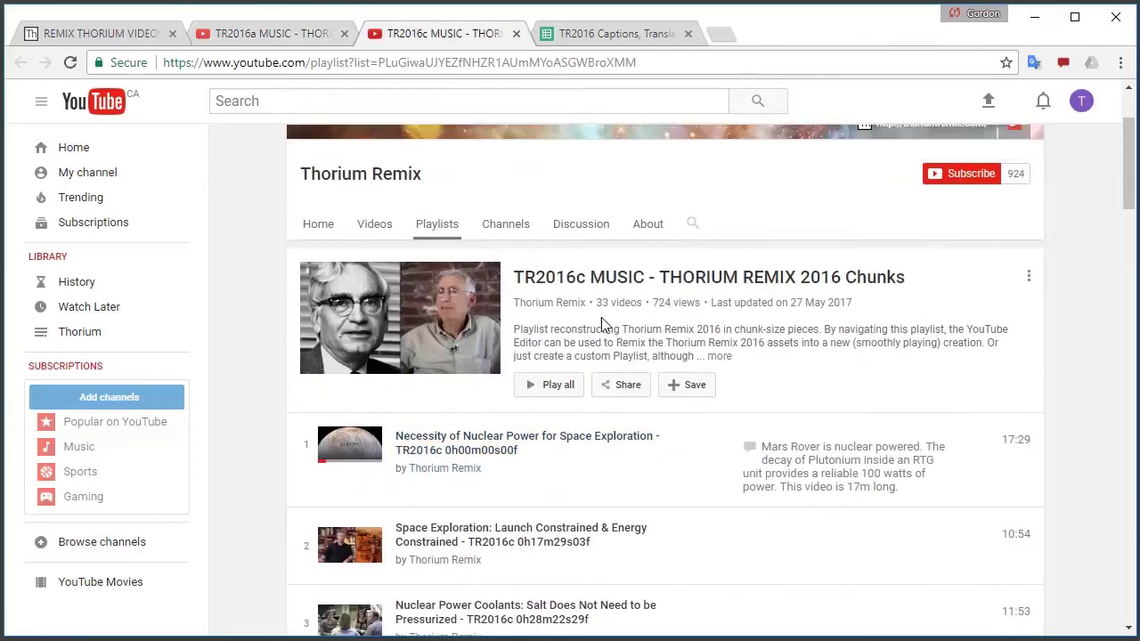
click(302, 34)
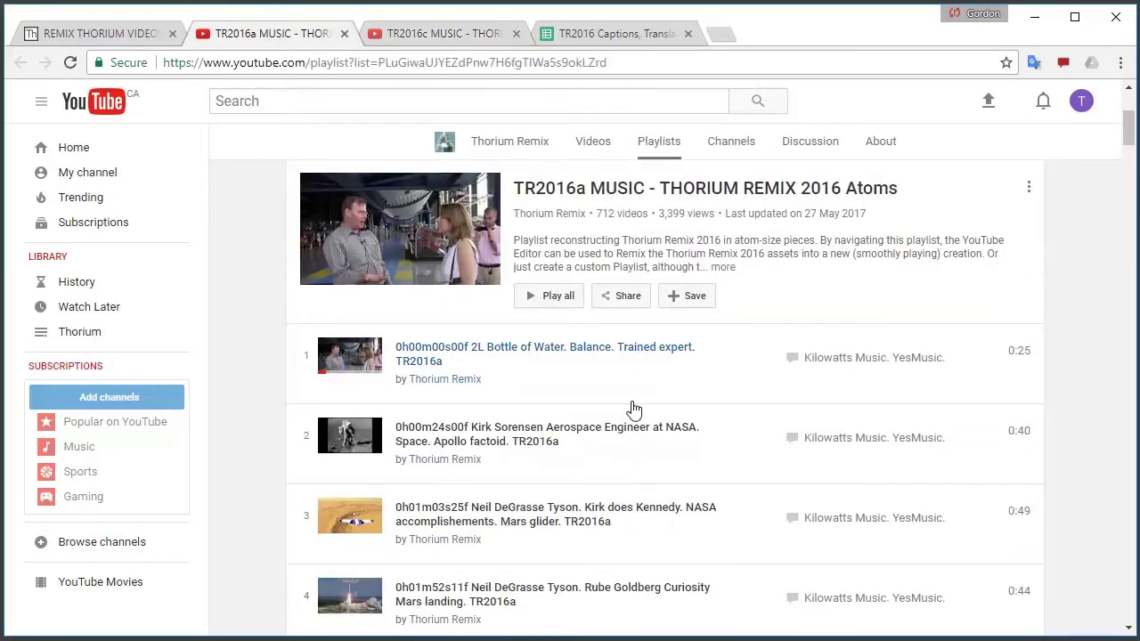
click(640, 352)
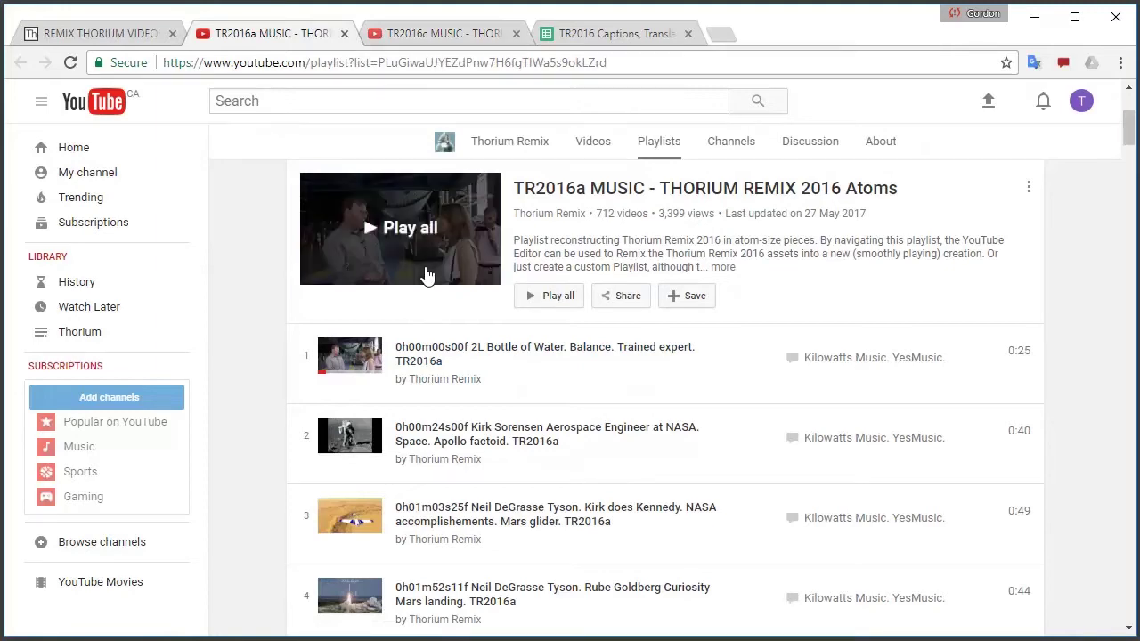
Search the captions spreadsheet for 'gasoline'
click(640, 33)
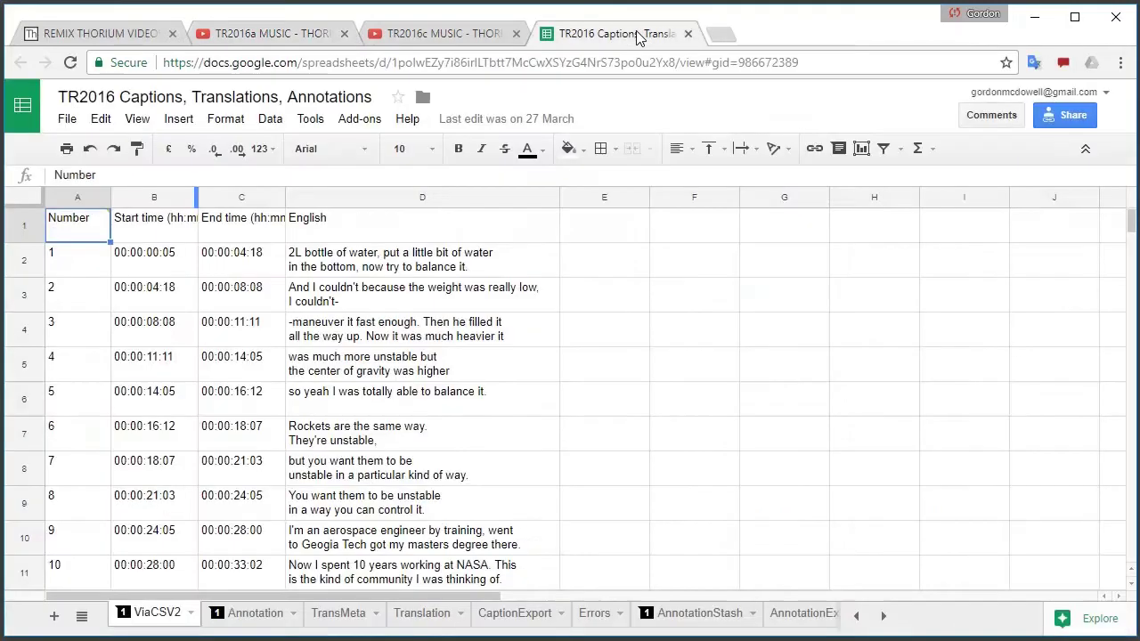
click(470, 330)
key(ctrl+f)
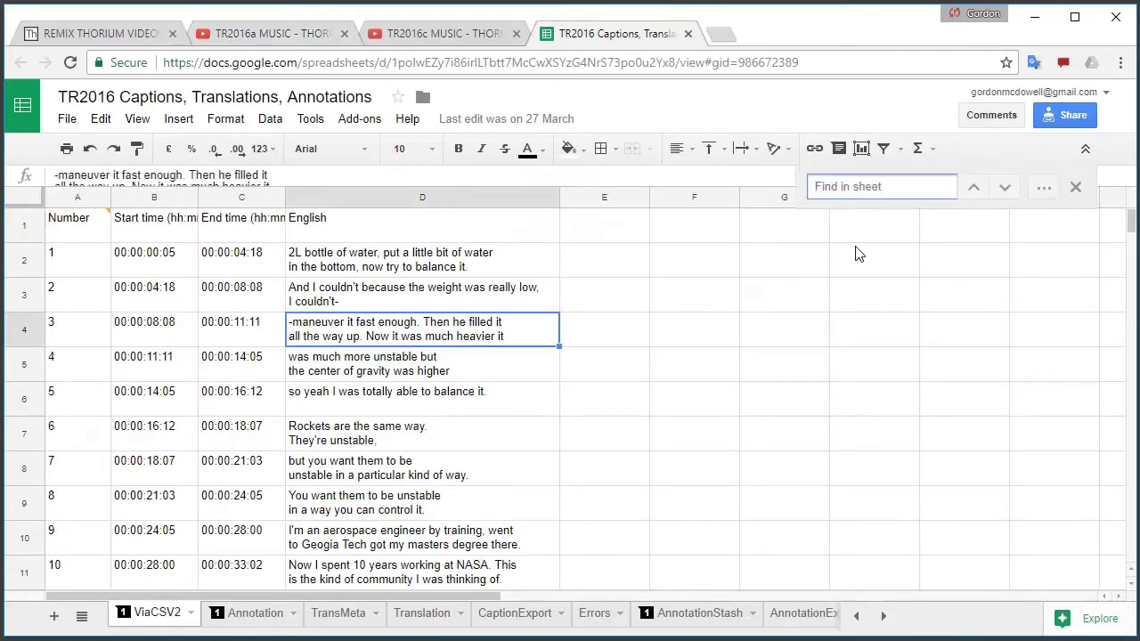
text(gasoline)
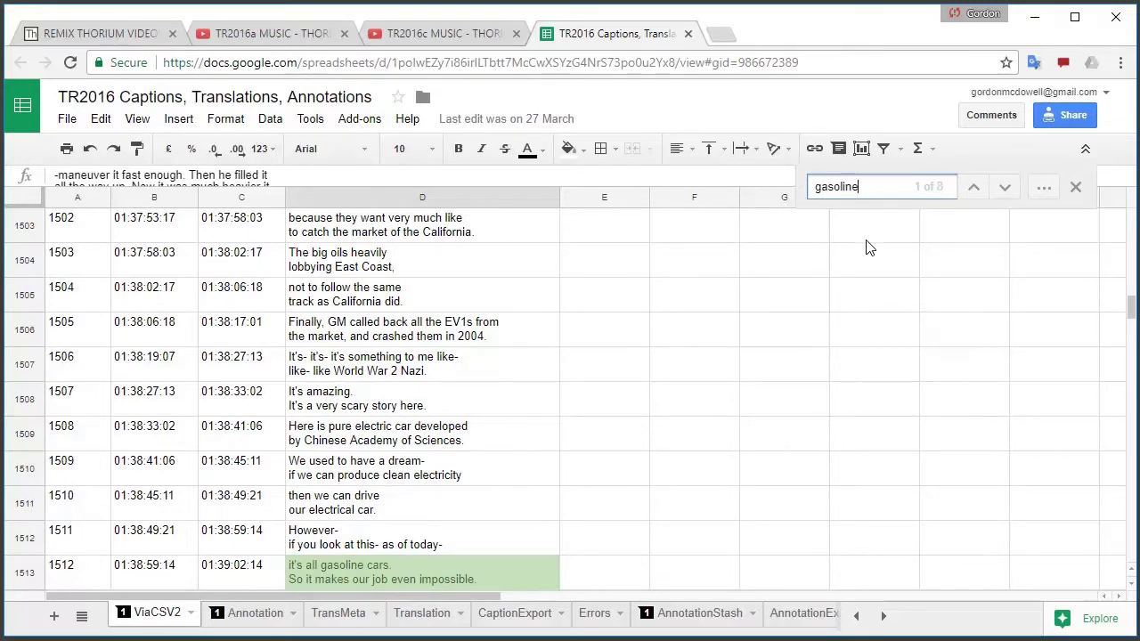
Cycle through the 8 gasoline matches, returning to caption 1512, 'it's all gasoline cars.'
click(1005, 188)
click(1004, 188)
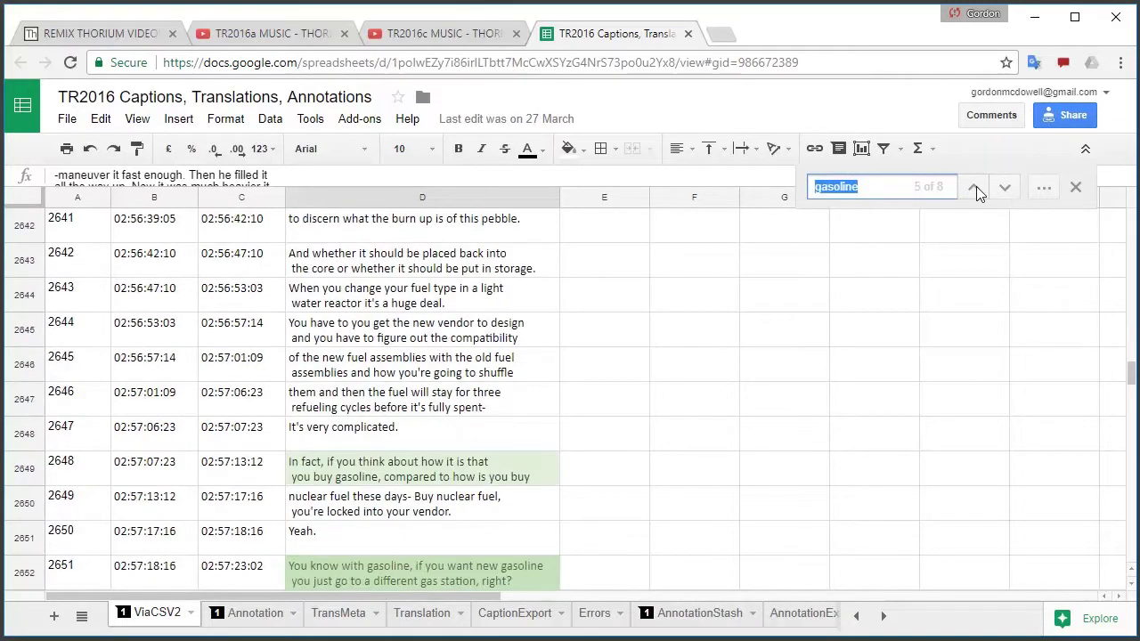
click(974, 186)
click(973, 186)
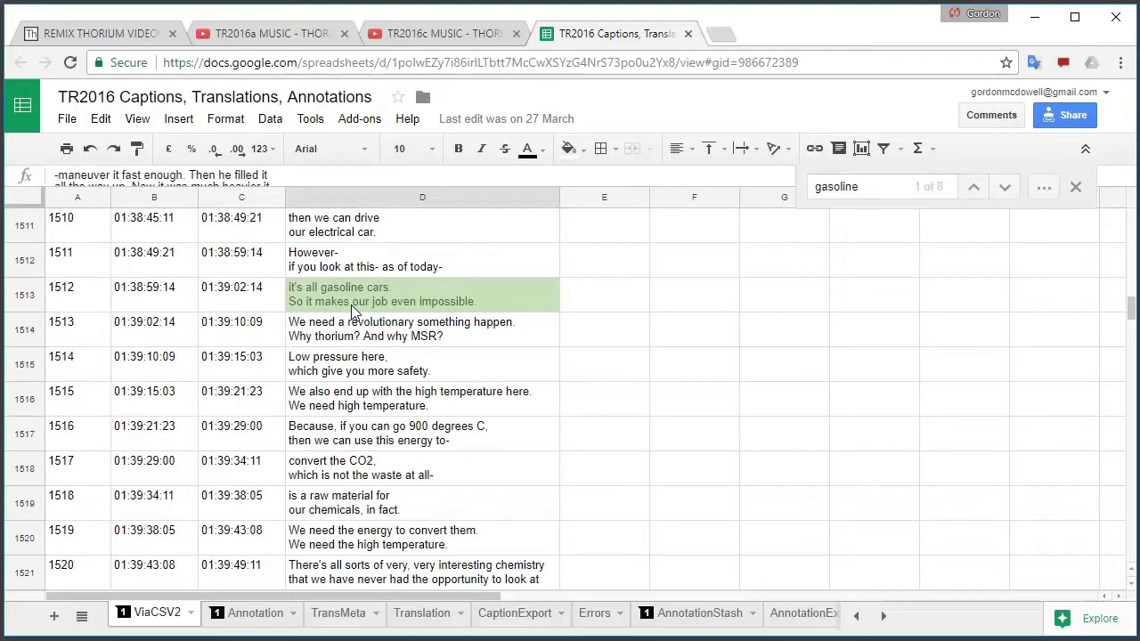
key(Return)
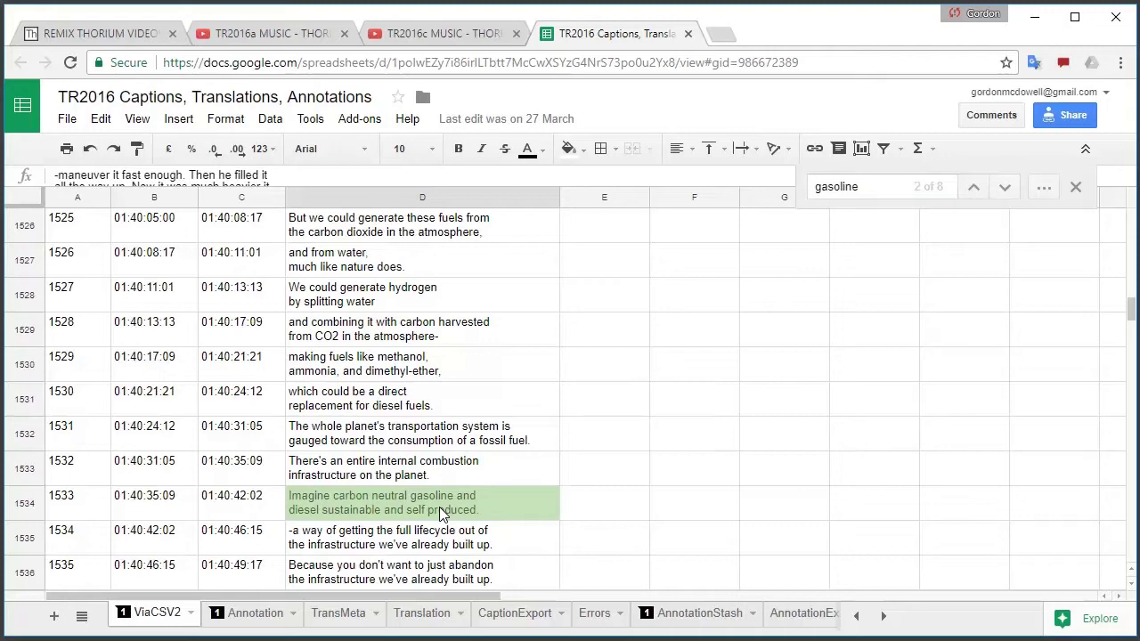
key(ctrl+f)
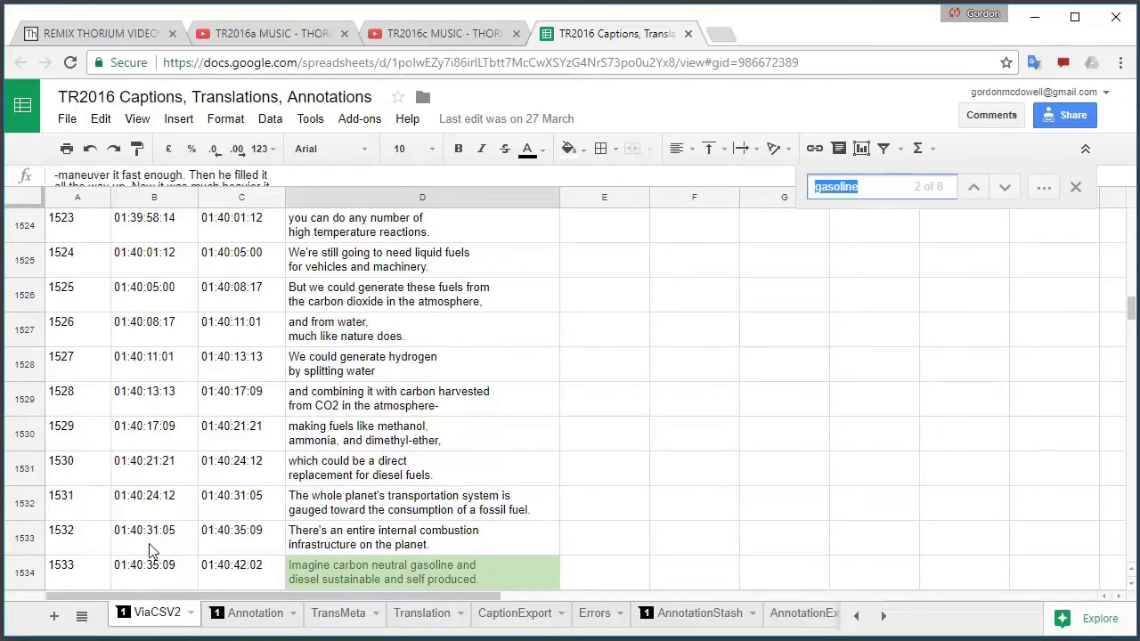
click(973, 187)
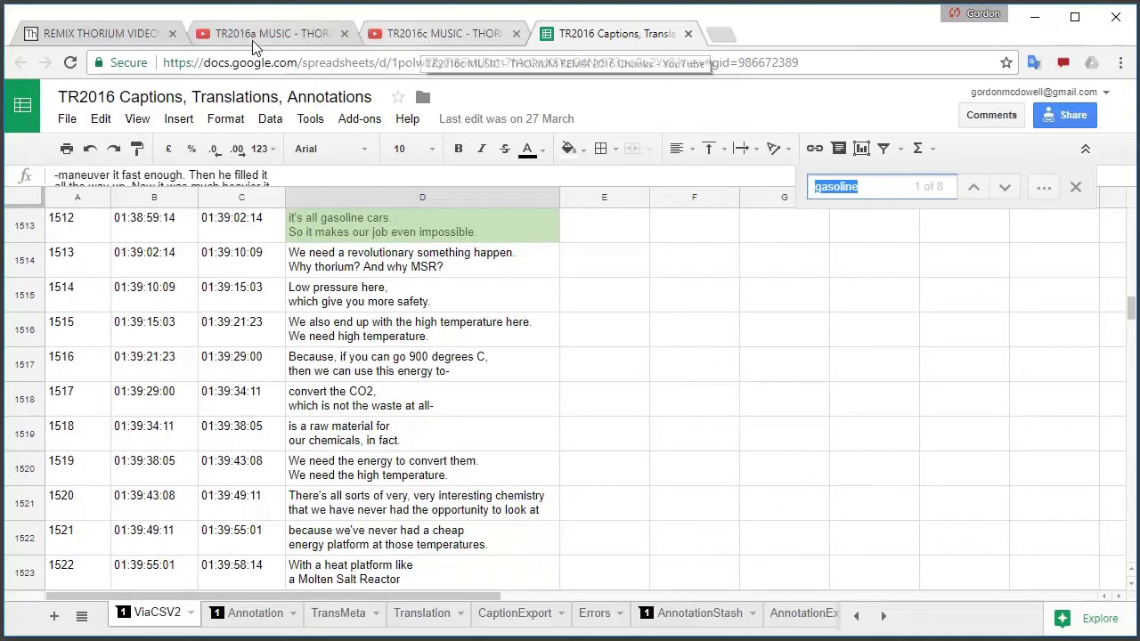
Open Chunks playlist video 8, 'General Motors EV1 and China's Dream of Electric Cars'
click(466, 33)
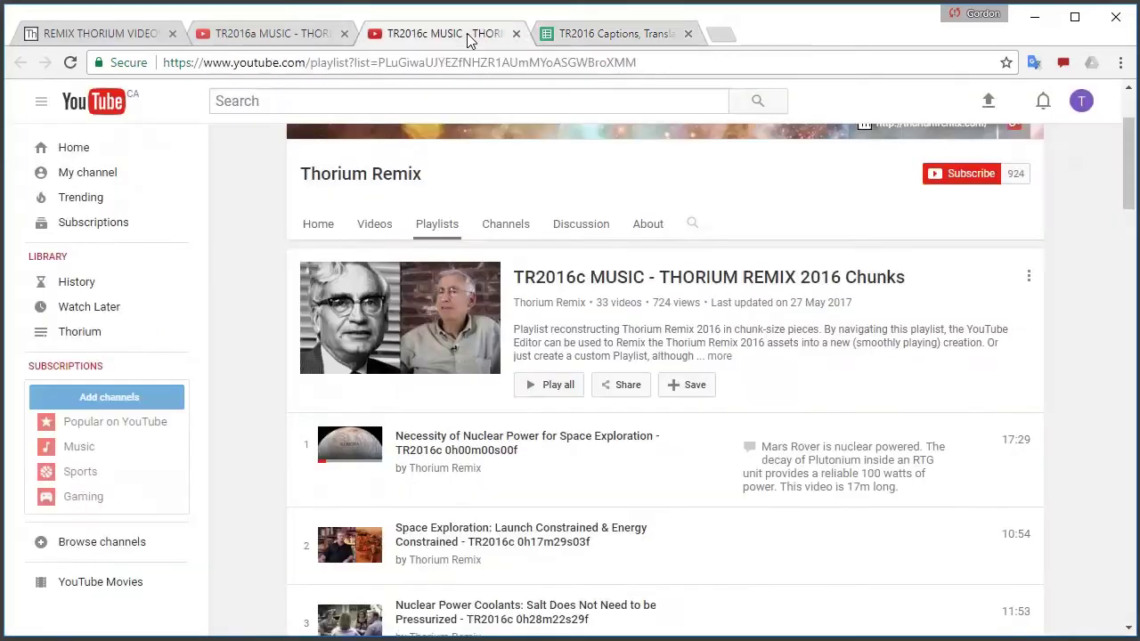
scroll(730, 459, down, 3)
scroll(727, 470, down, 5)
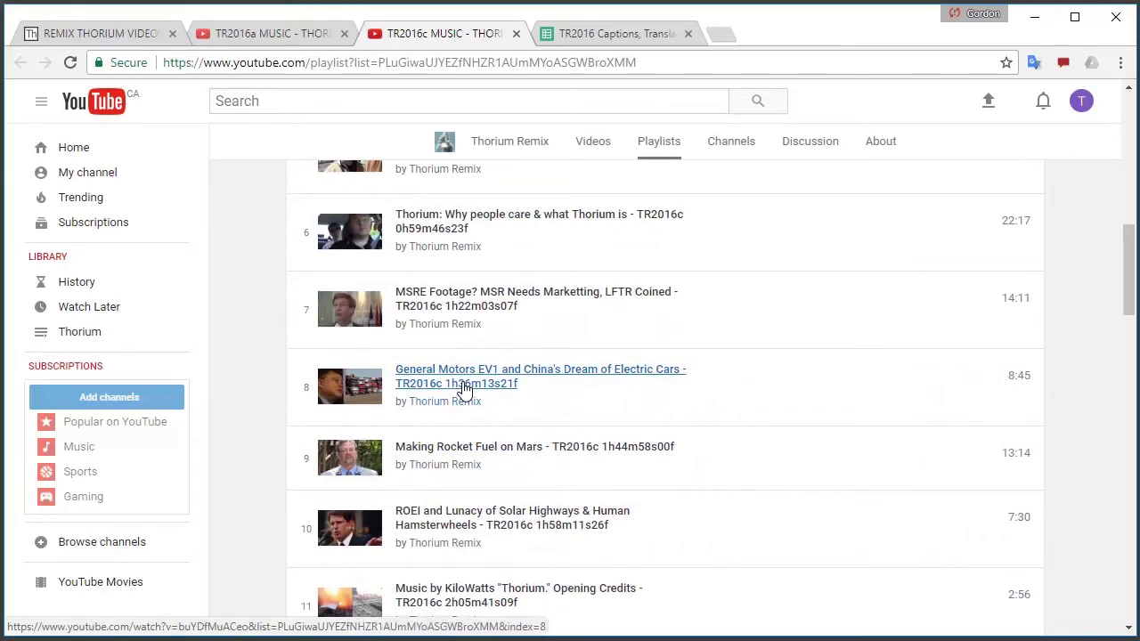
click(463, 390)
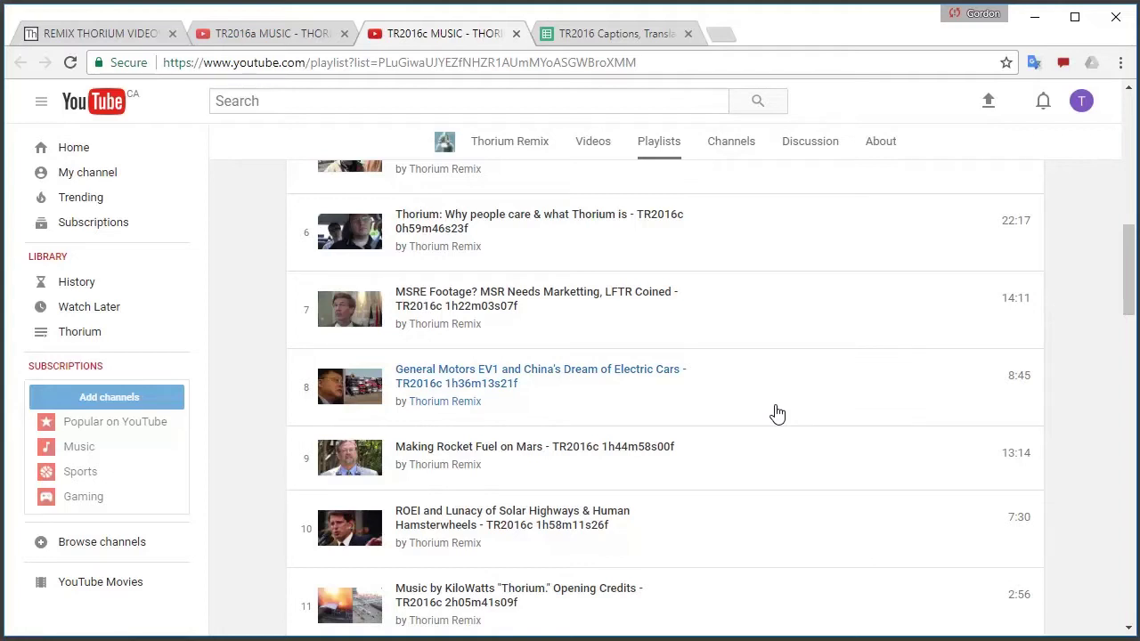
click(462, 374)
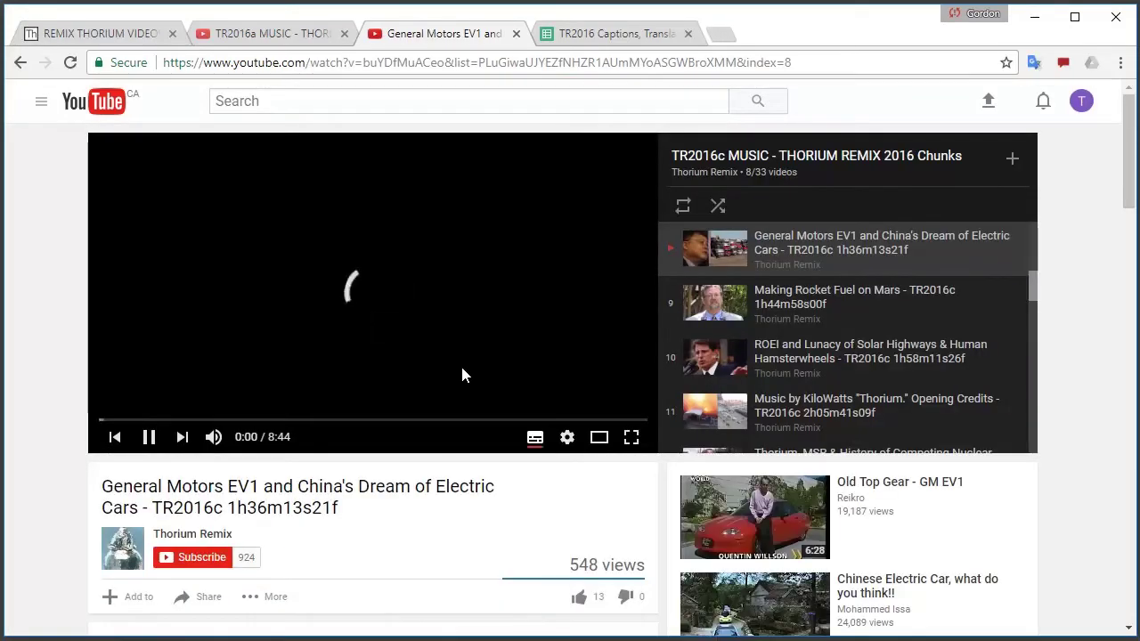
Open the EV1 video from the TR2016c playlist in a new tab
click(20, 62)
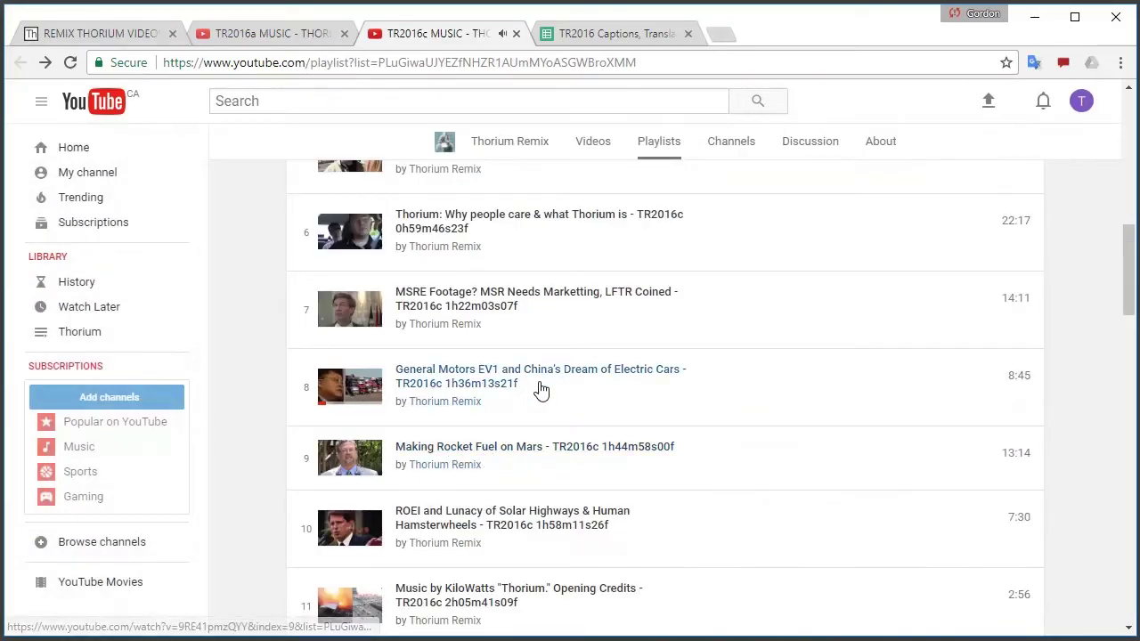
right_click(466, 371)
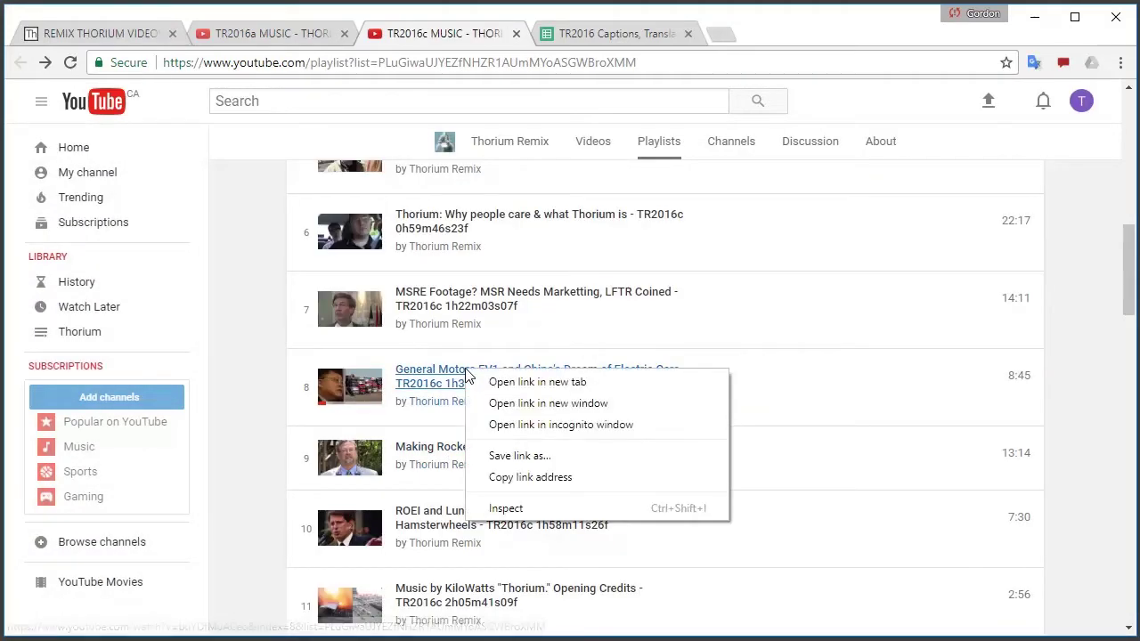
click(537, 382)
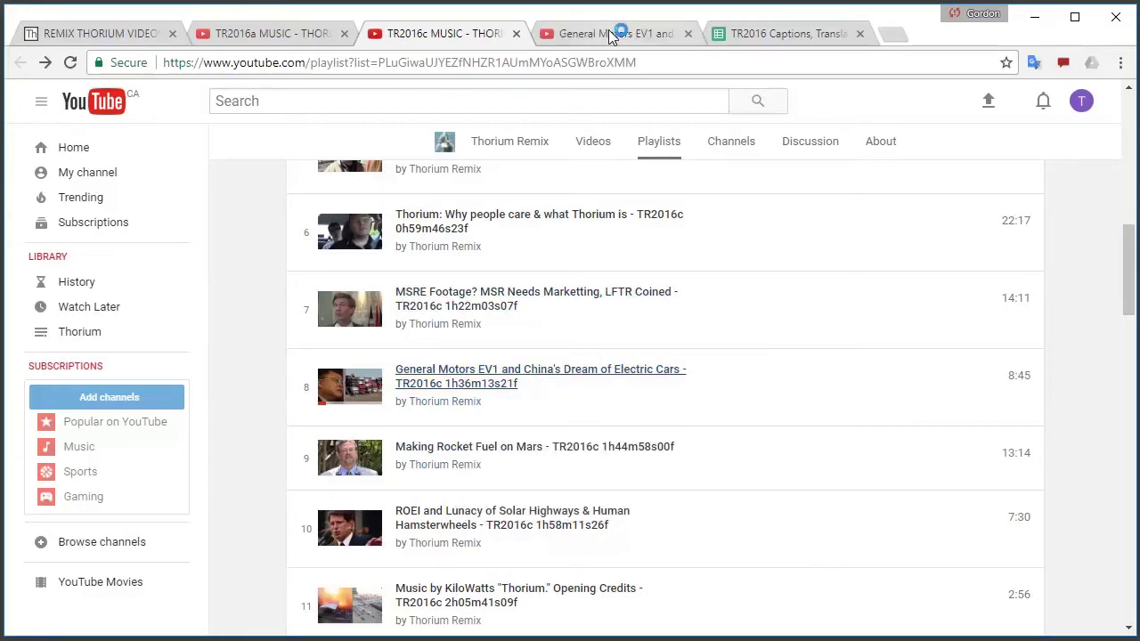
click(610, 34)
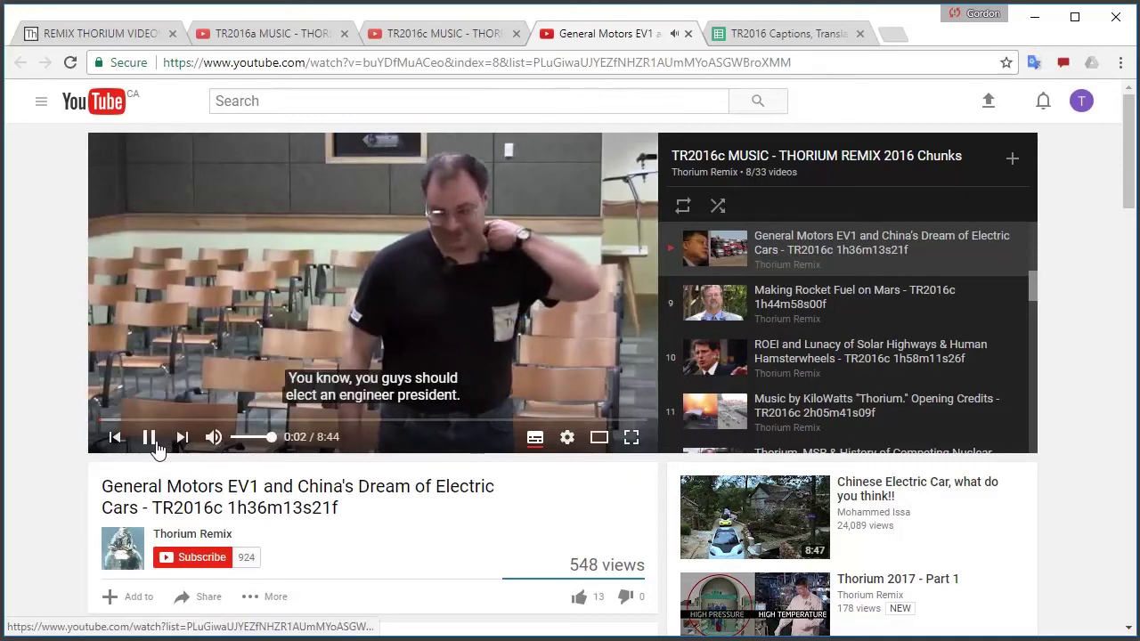
Skim the EV1 video forward and pause at 2:53 on 'We need a revolutionary something happen.'
click(149, 438)
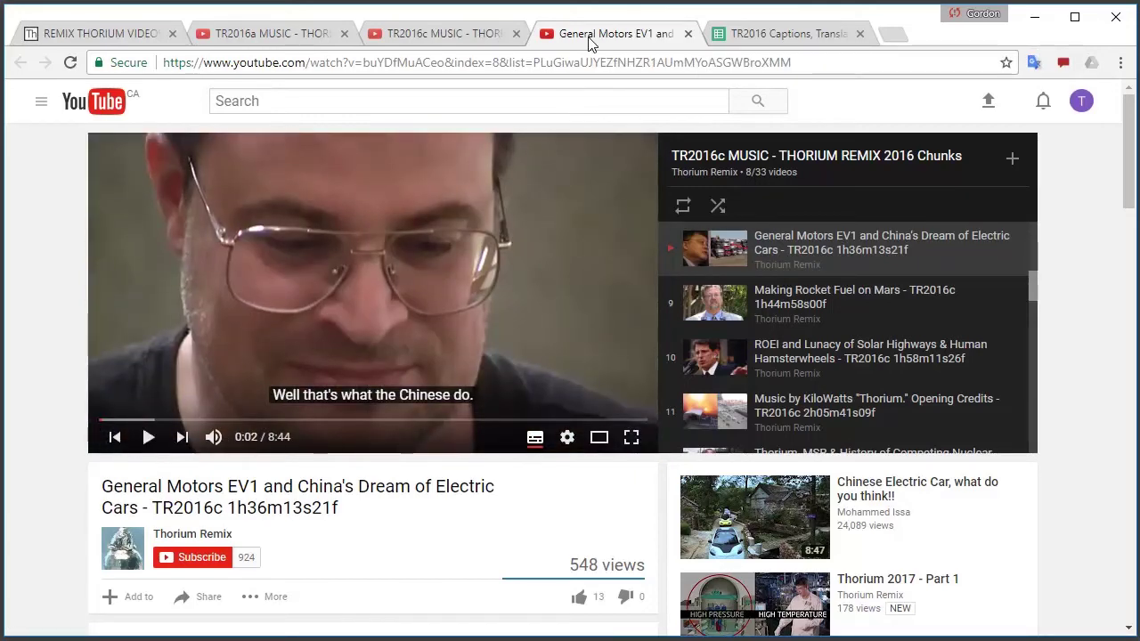
click(149, 437)
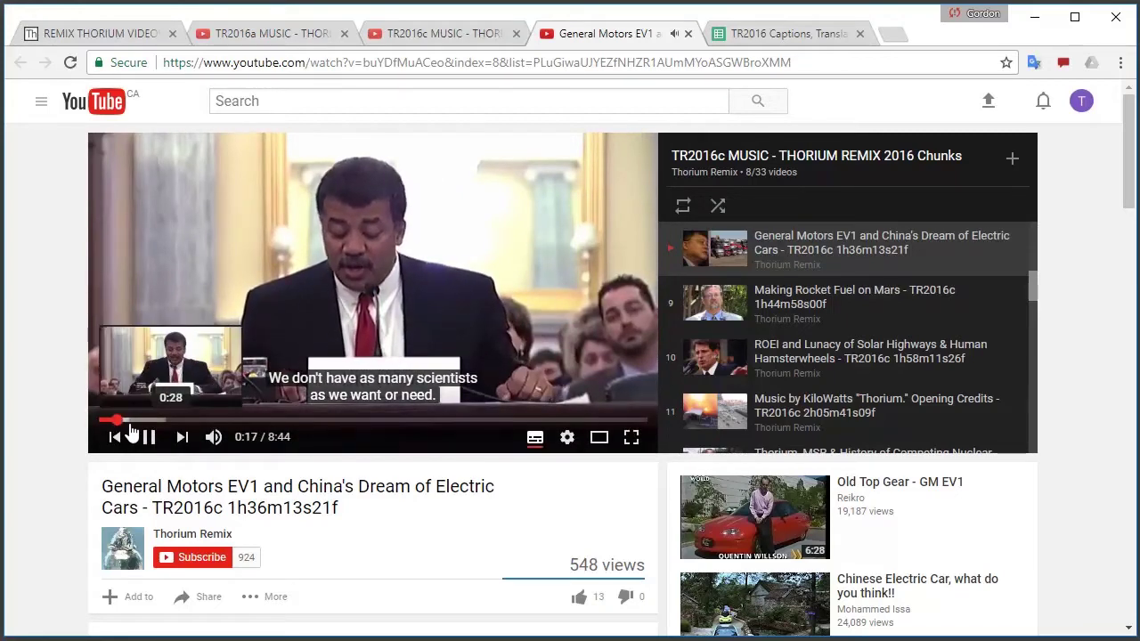
click(140, 420)
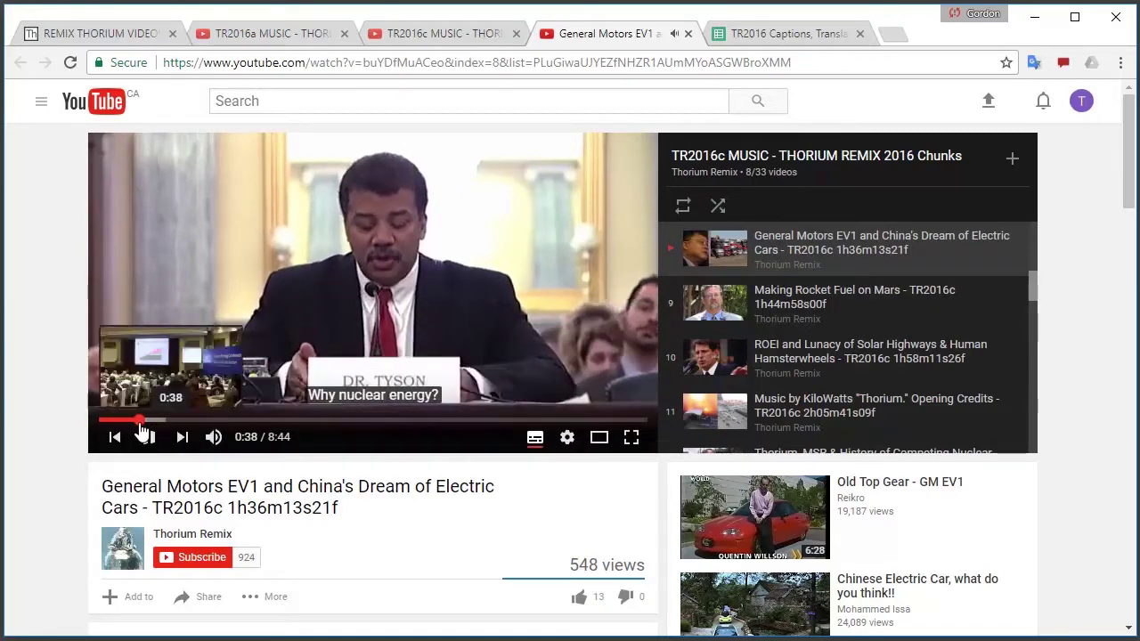
drag(144, 426, 237, 424)
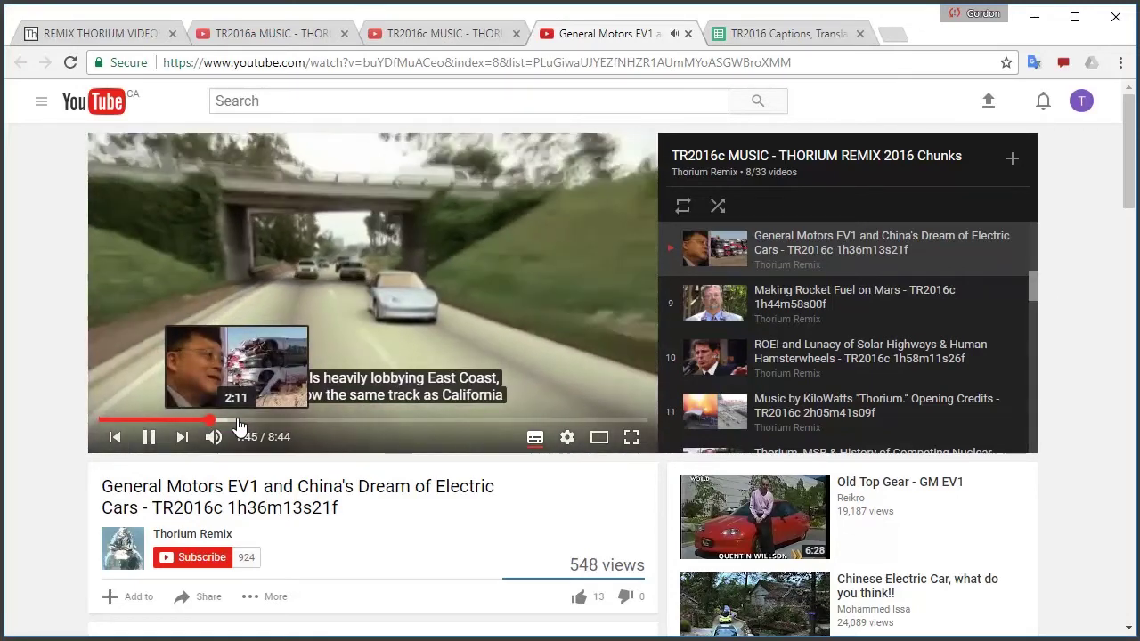
click(232, 425)
click(255, 429)
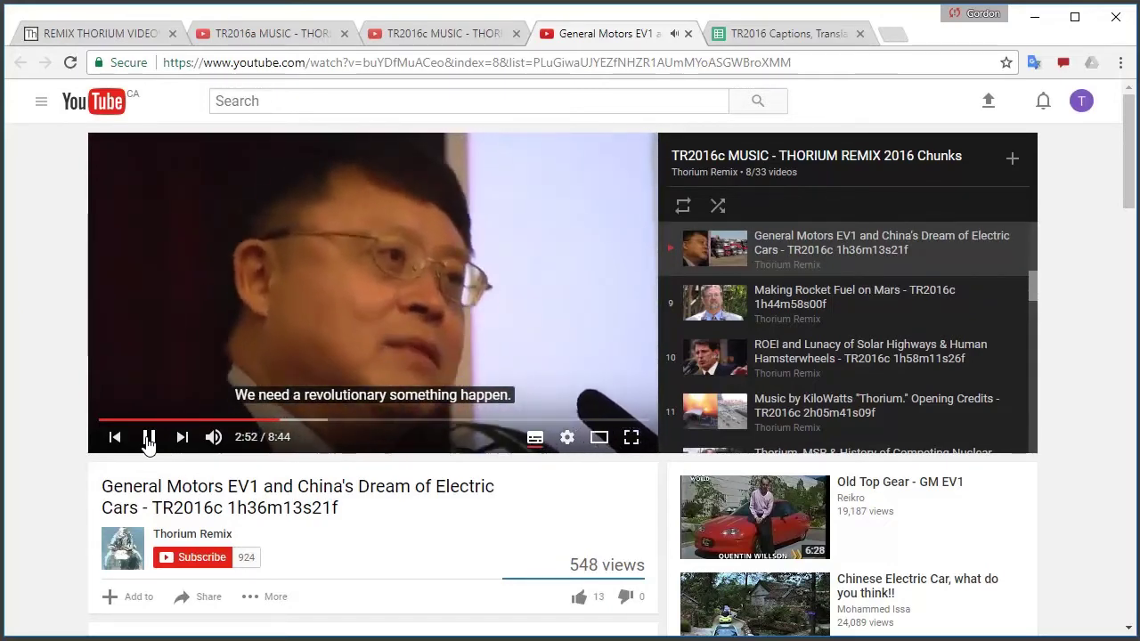
click(148, 438)
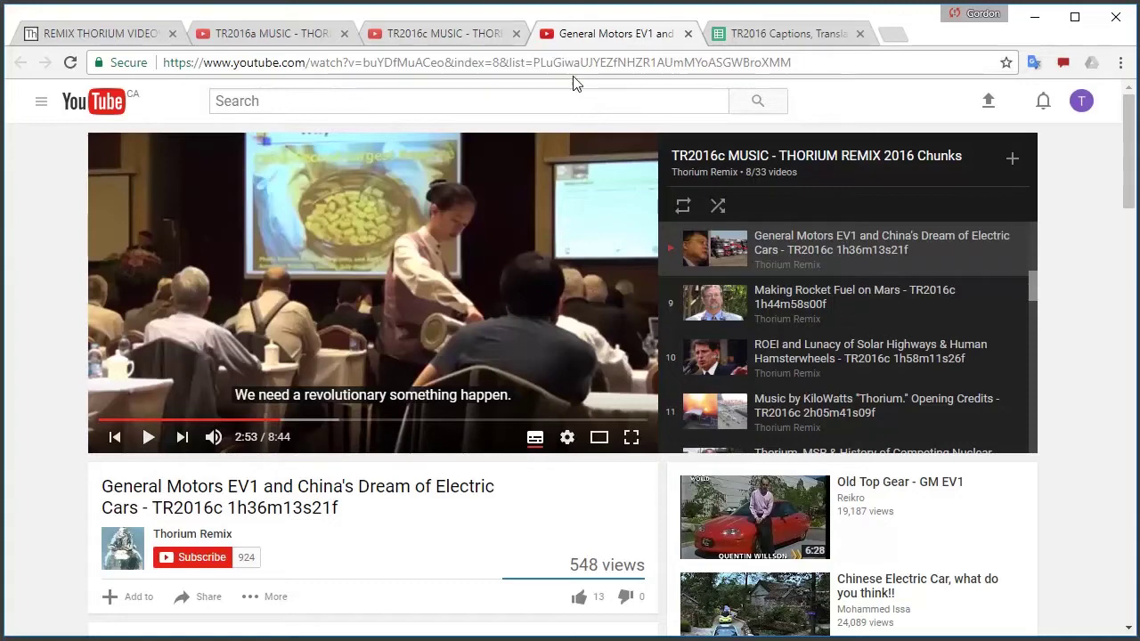
Close the EV1 tab and load the TR2016a Atoms playlist items beyond 100
click(688, 33)
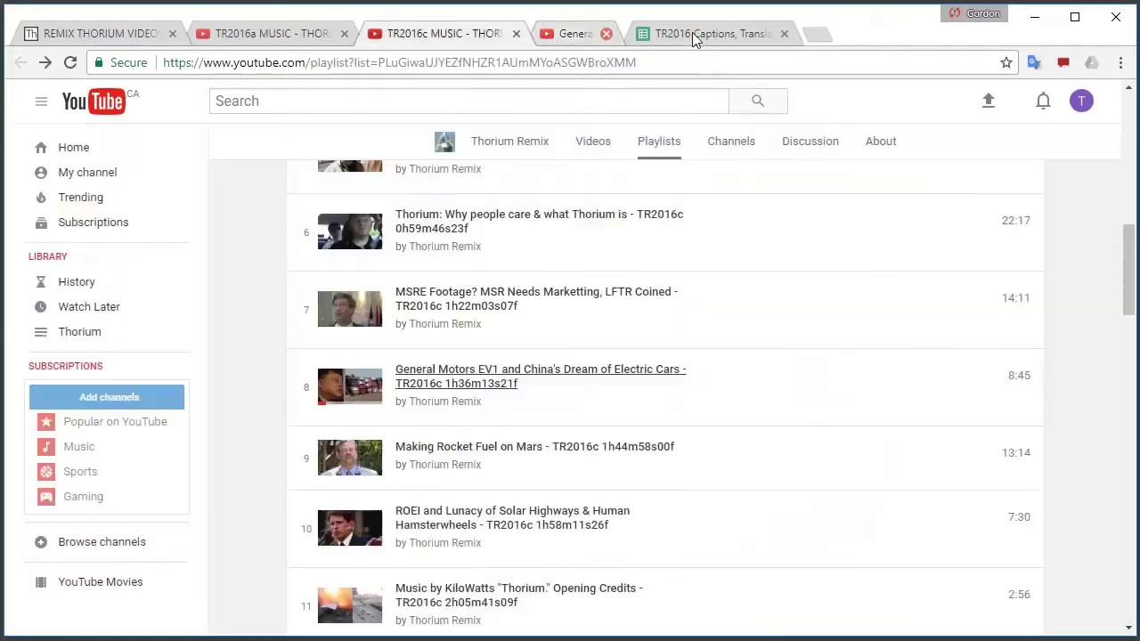
click(279, 35)
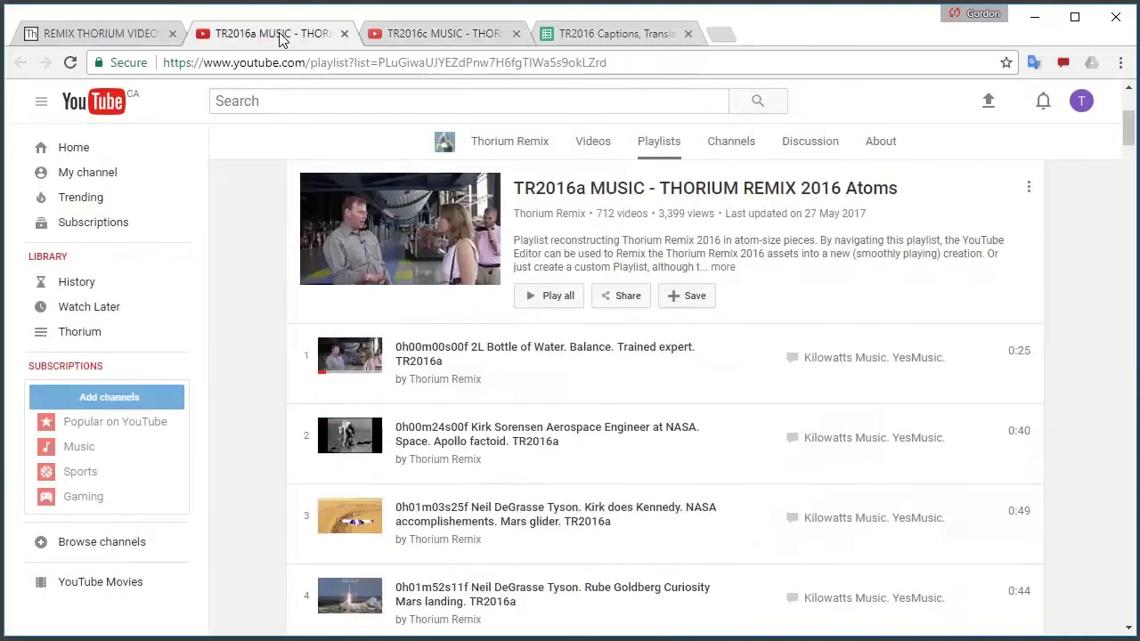
scroll(644, 433, down, 1)
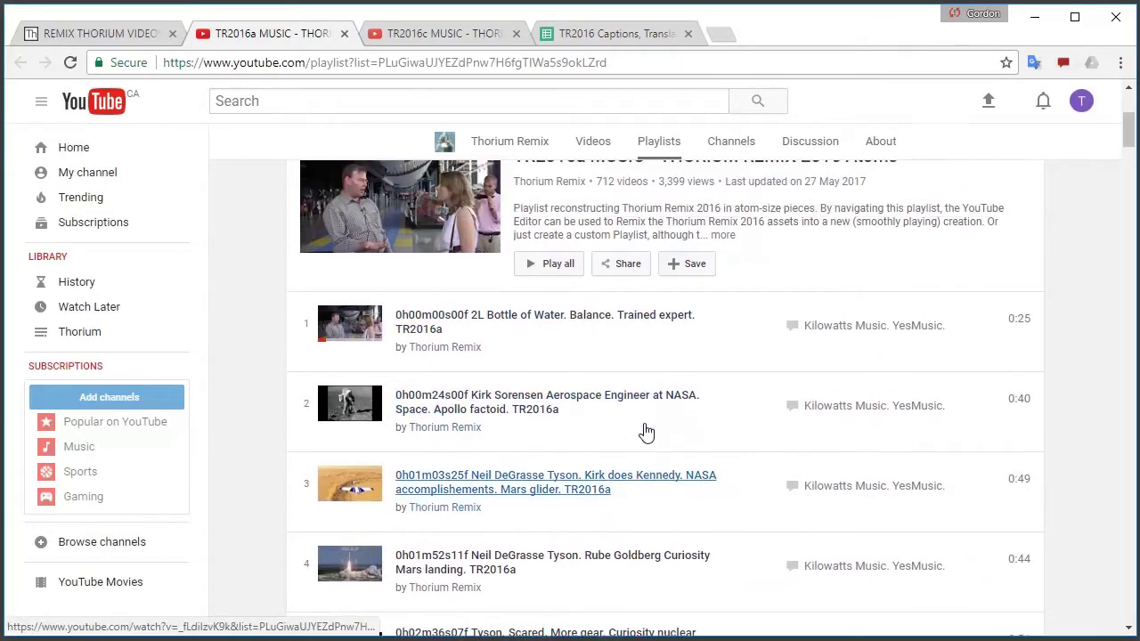
scroll(646, 432, up, 1)
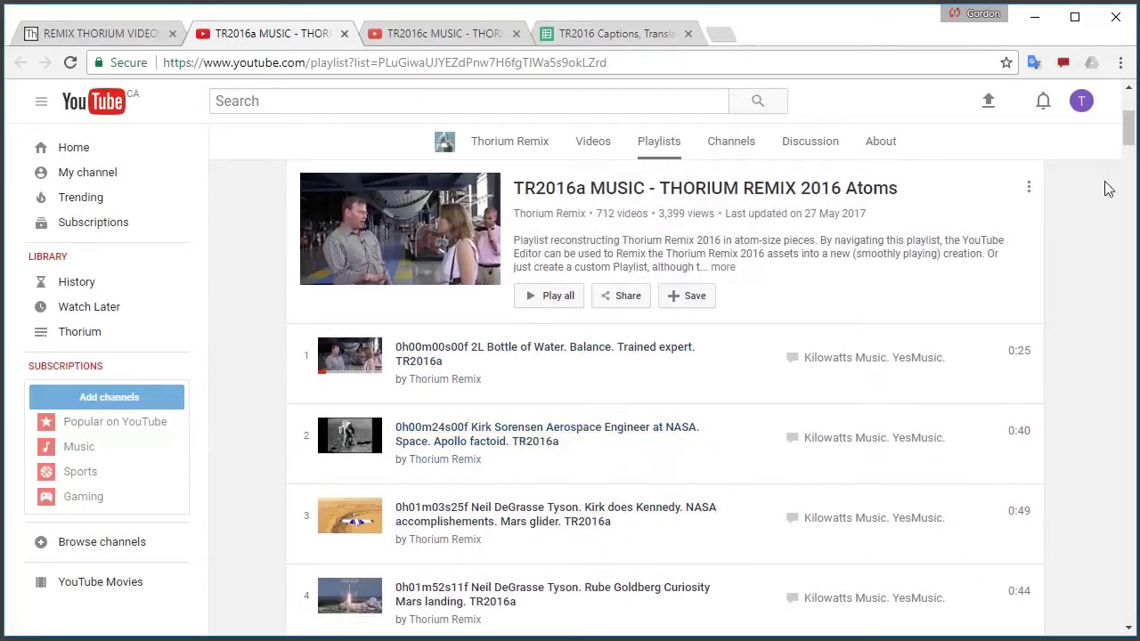
drag(1124, 135, 1086, 634)
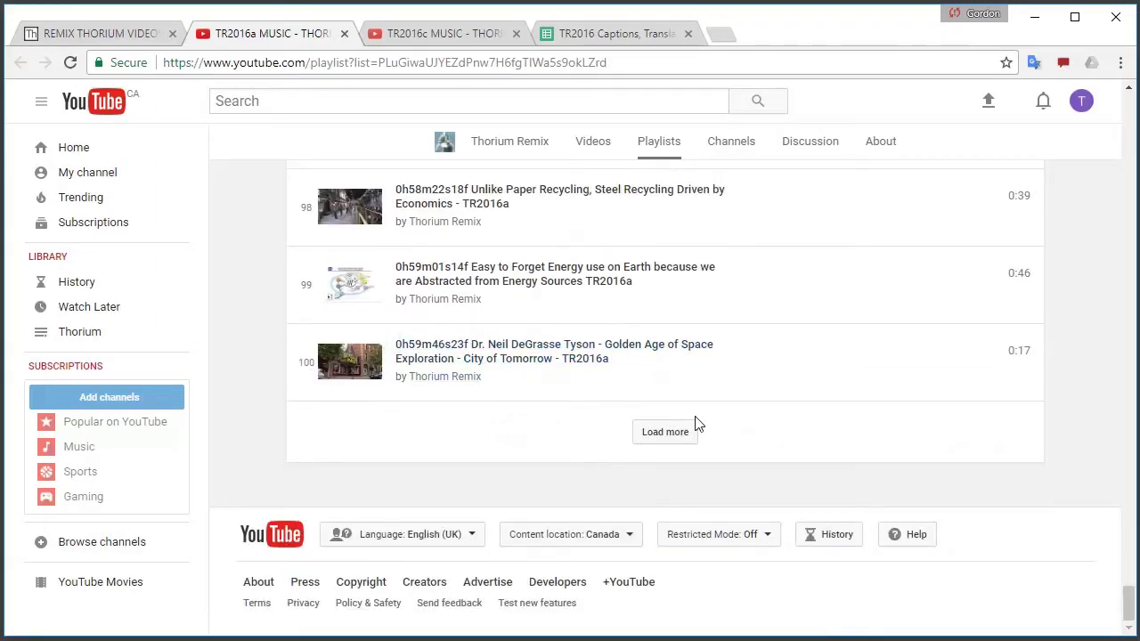
click(665, 431)
scroll(659, 356, down, 2)
Check the captions and Chunks tabs, then scroll the Atoms playlist to items 168–173
click(636, 36)
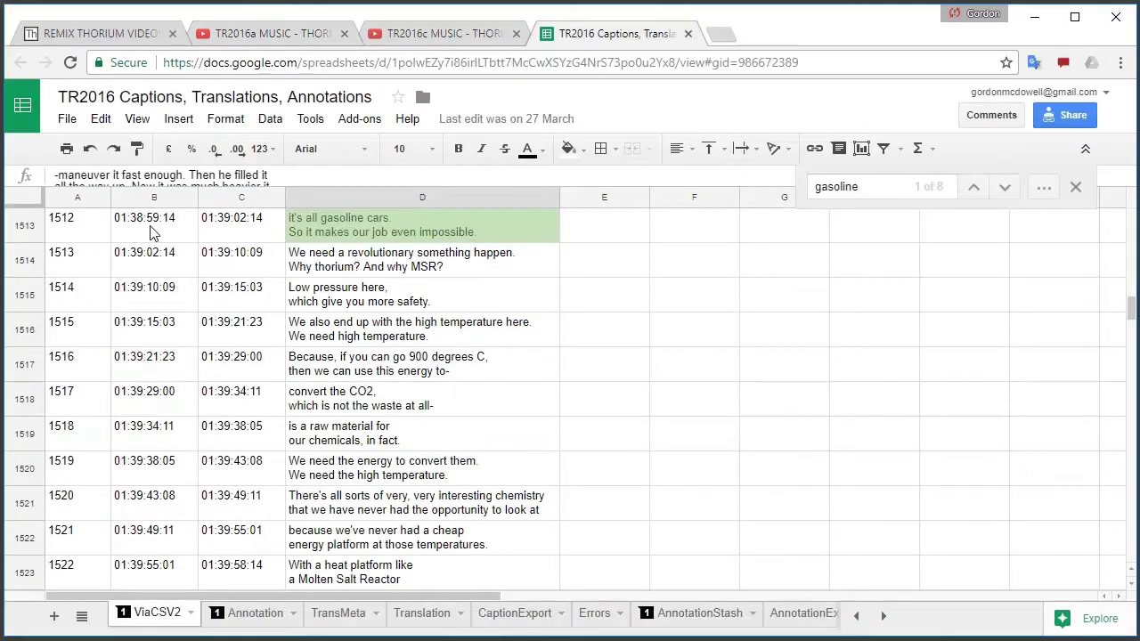
click(272, 33)
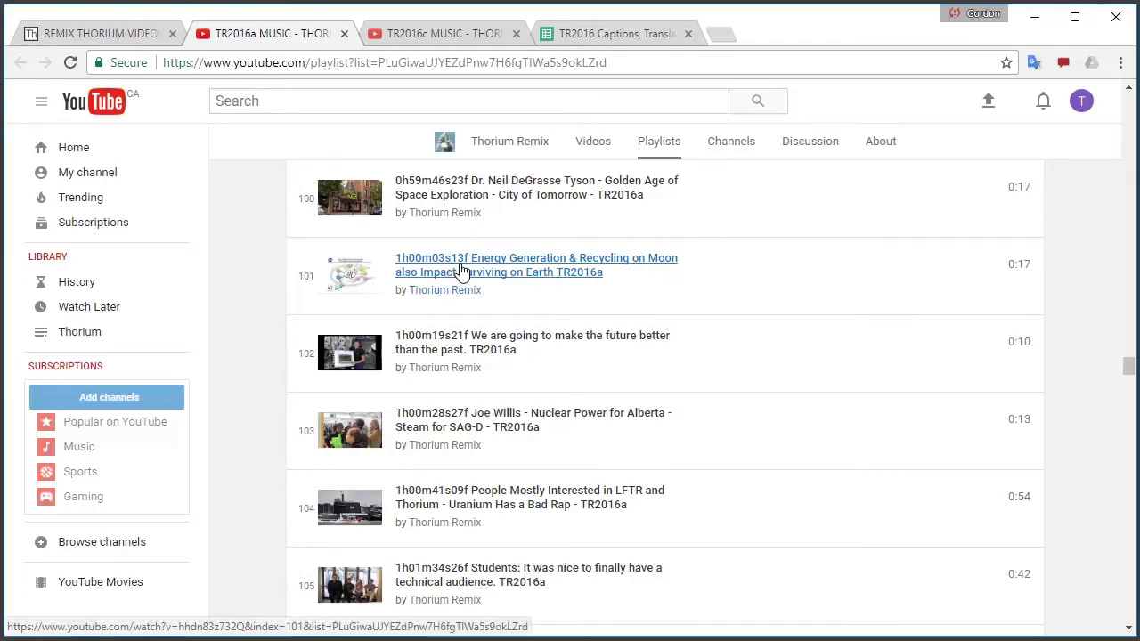
click(438, 36)
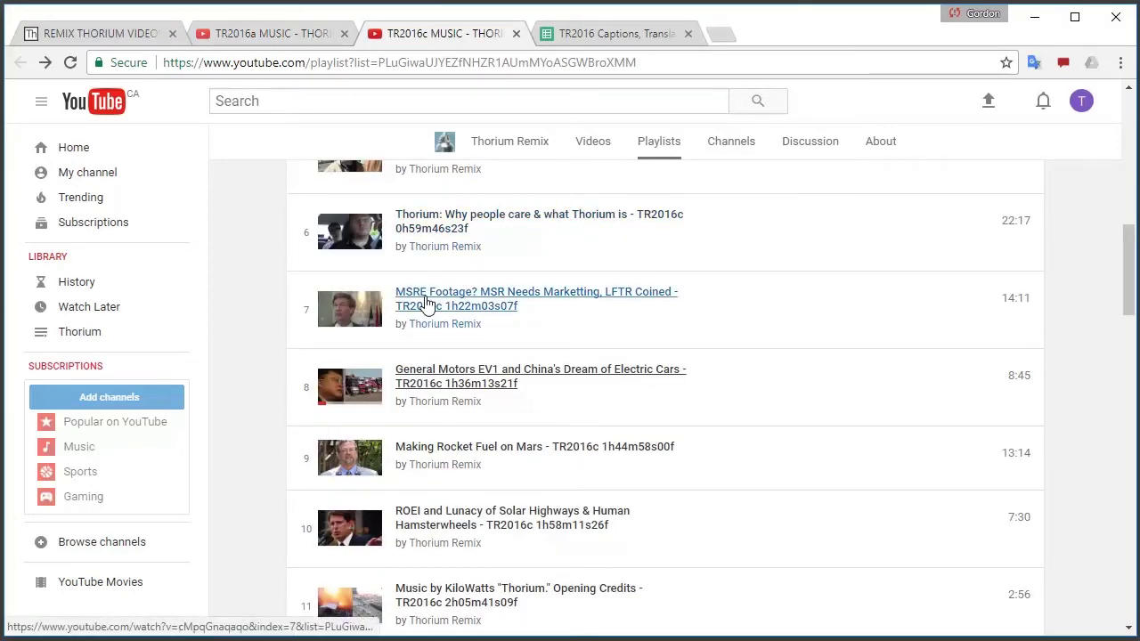
click(295, 36)
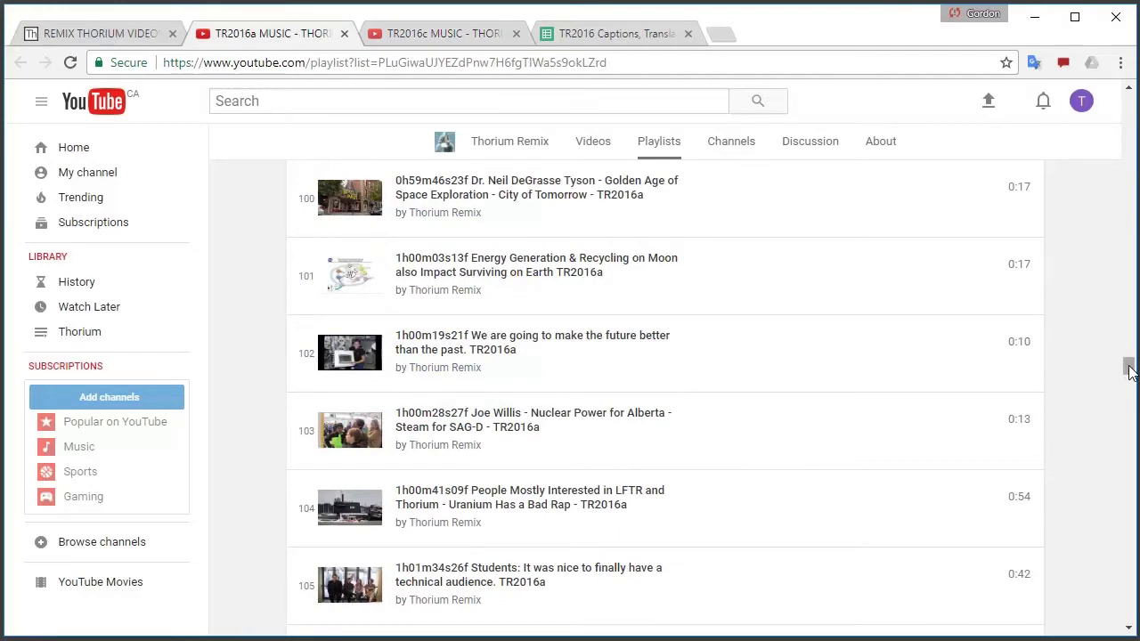
drag(1129, 372, 1111, 546)
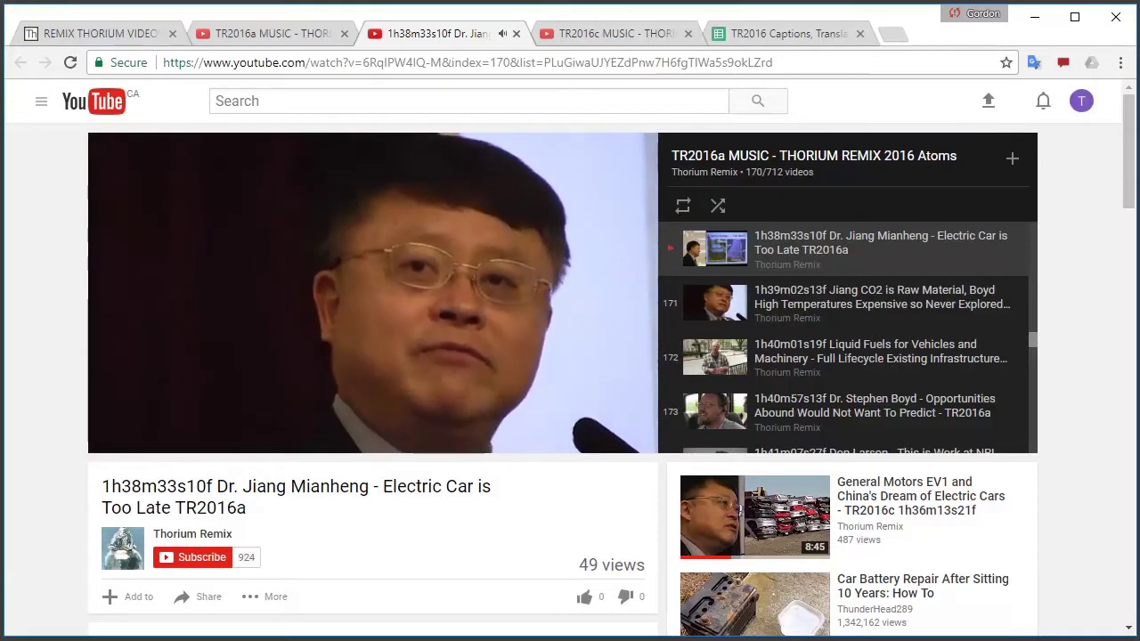
Preview the 'Electric Car is Too Late' clip, pausing at 0:12, then close its tab
mouse_move(163, 280)
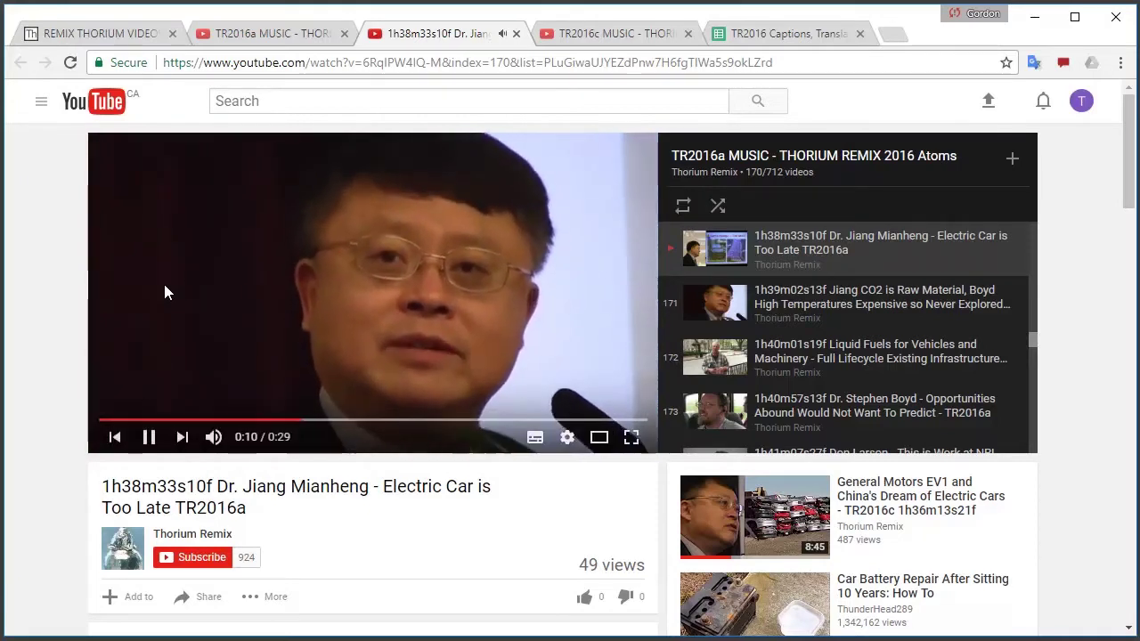
click(147, 439)
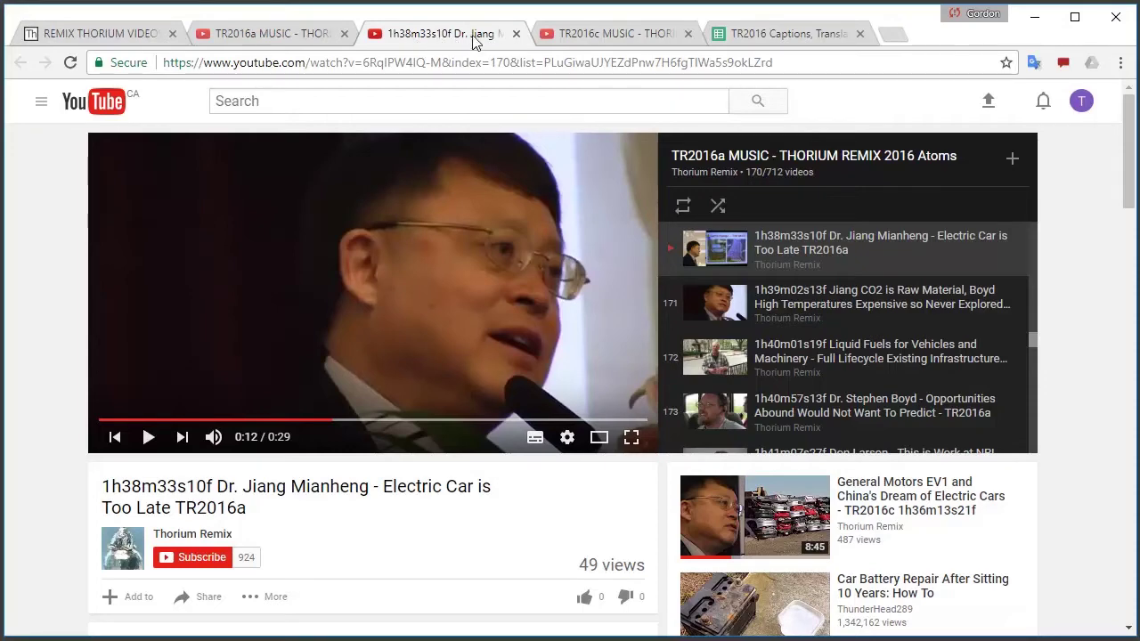
click(517, 34)
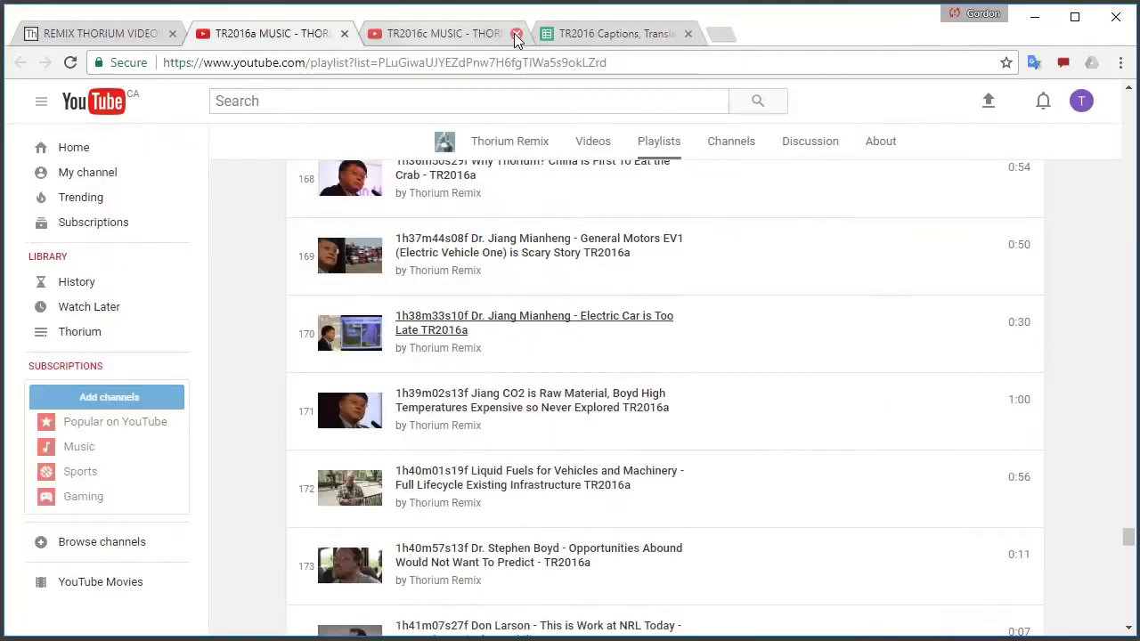
Copy the link of item 170, 'Electric Car is Too Late', from the TR2016a Atoms playlist
right_click(415, 326)
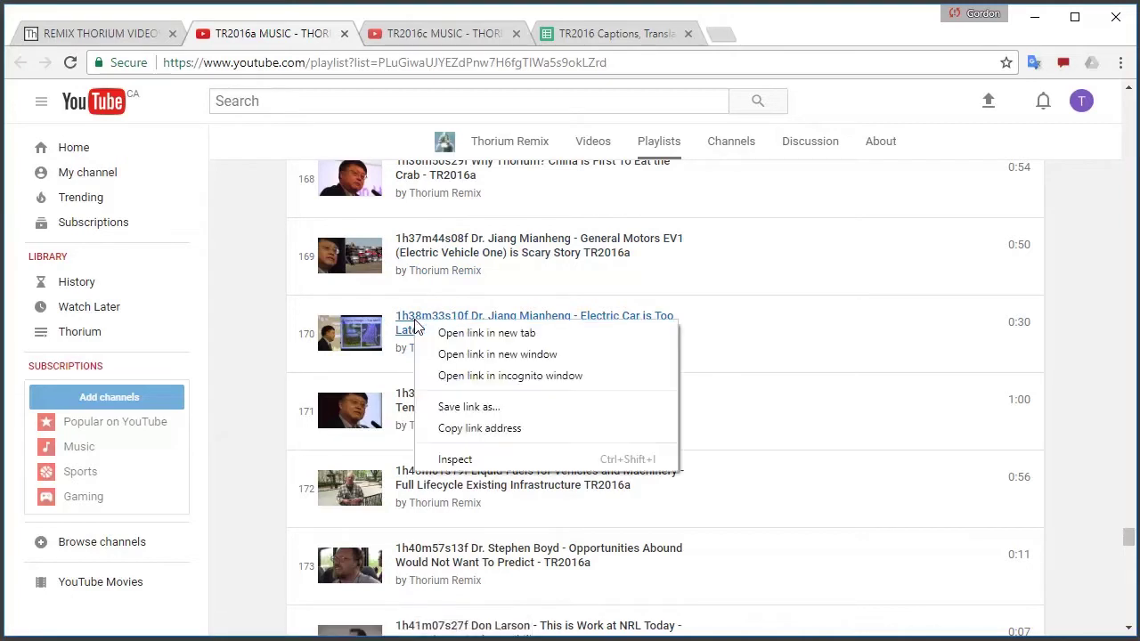
click(478, 429)
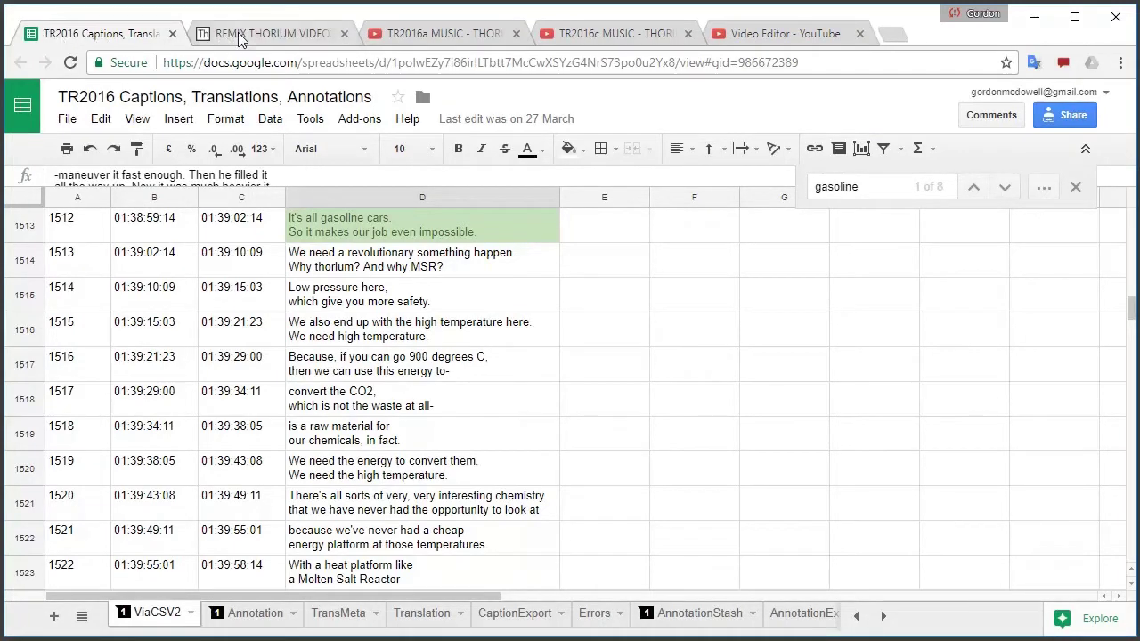
click(428, 33)
right_click(450, 324)
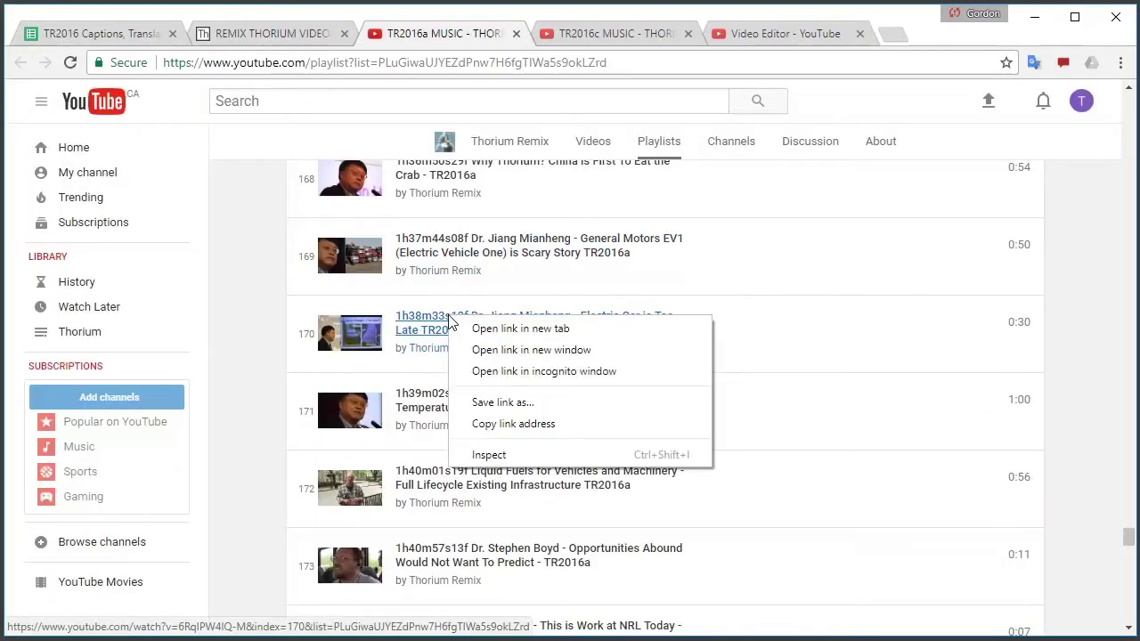
click(508, 433)
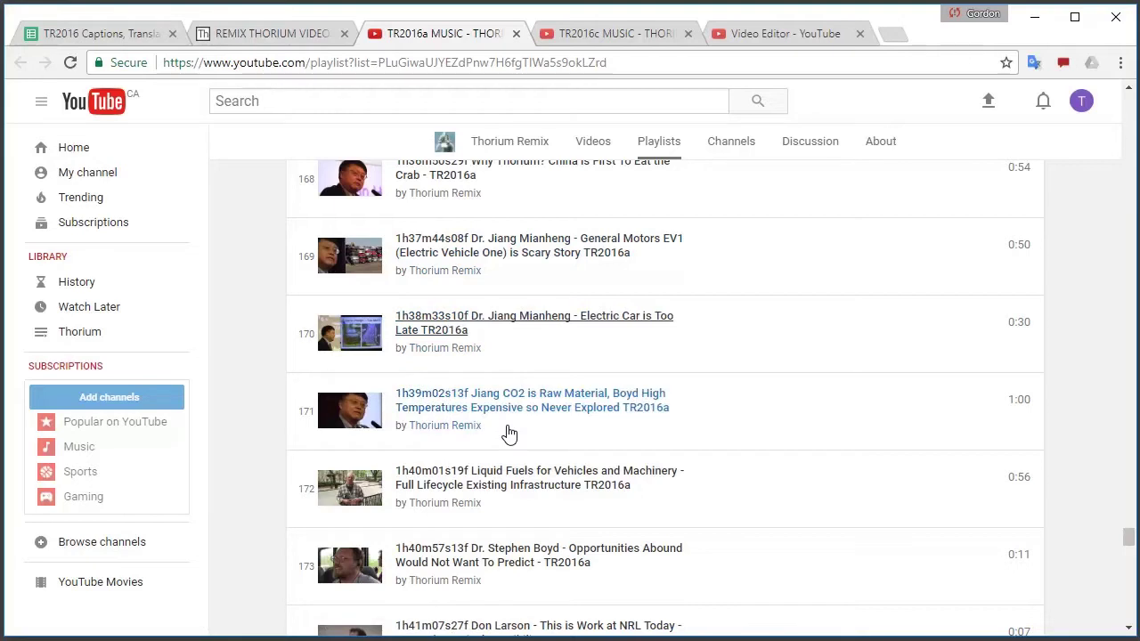
click(784, 33)
Search Video Editor by the pasted item 170 link and drag the 0:29 Electric Car clip onto the video track
click(539, 283)
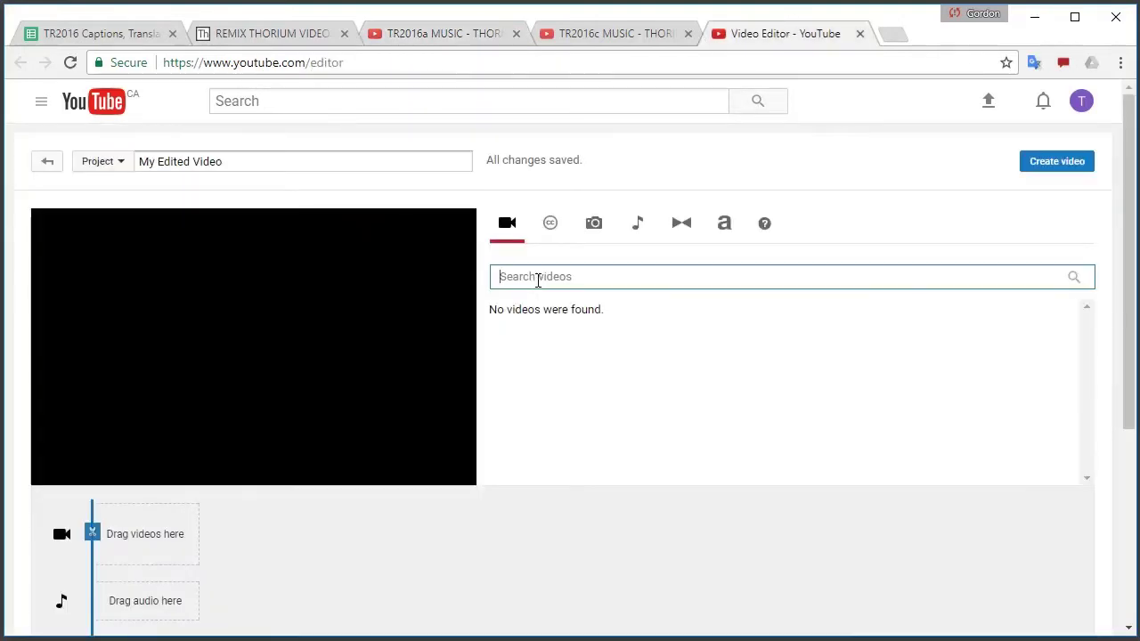
right_click(538, 282)
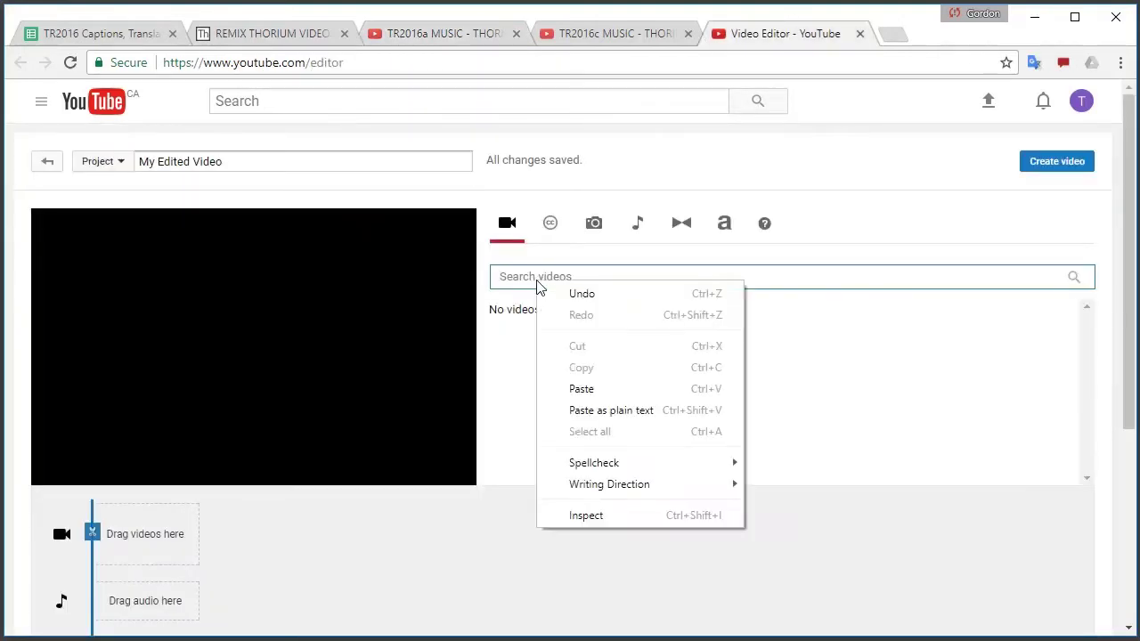
click(612, 393)
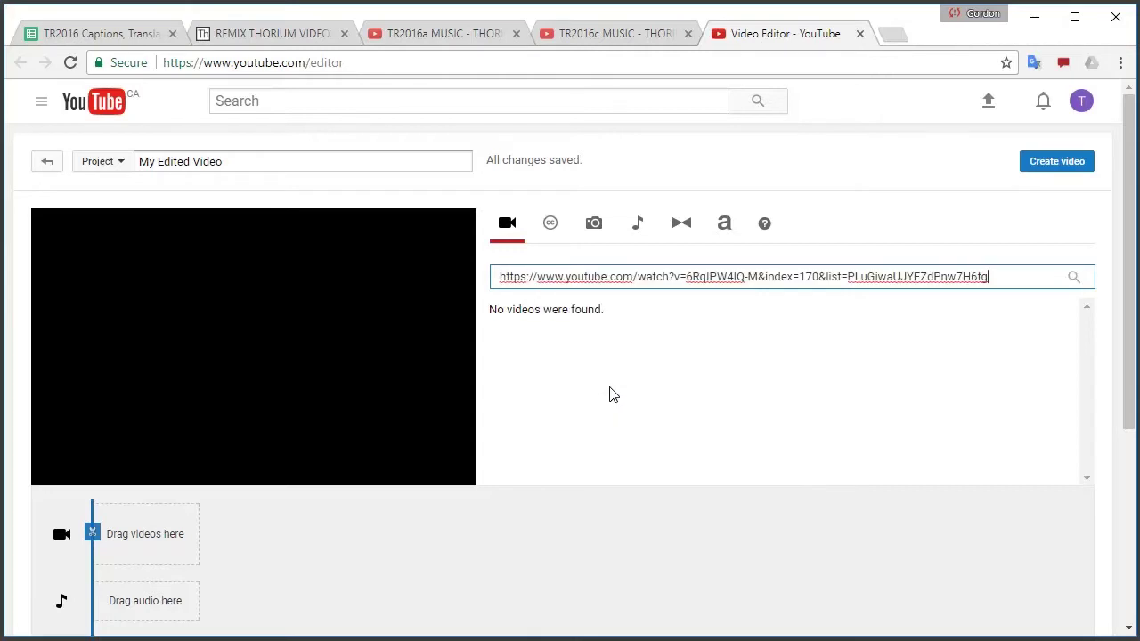
click(1077, 278)
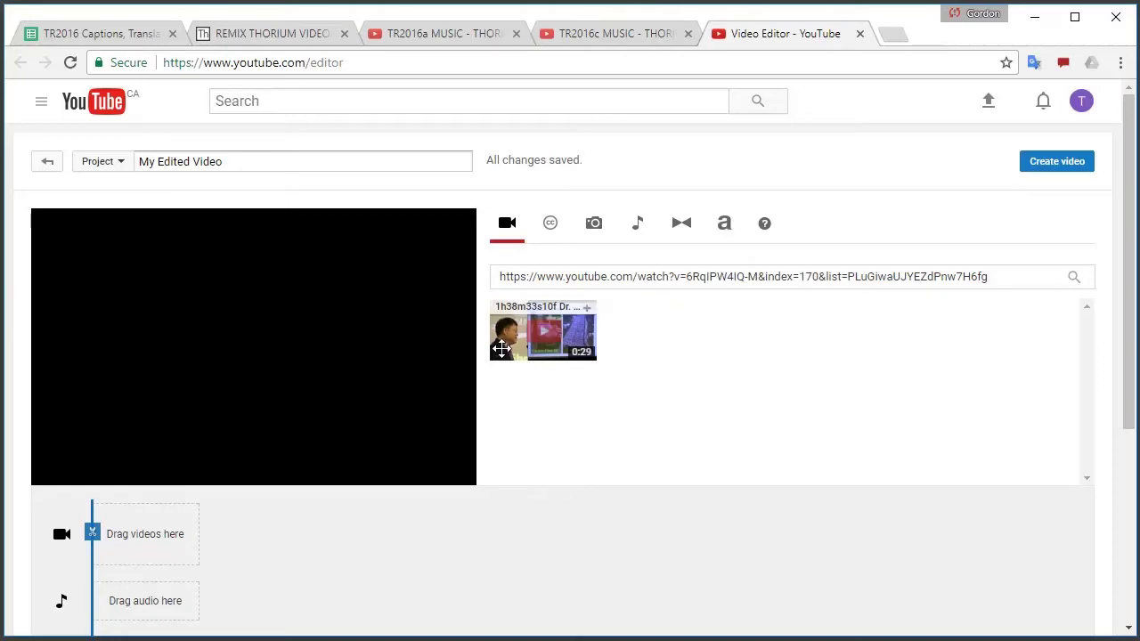
drag(509, 337, 134, 538)
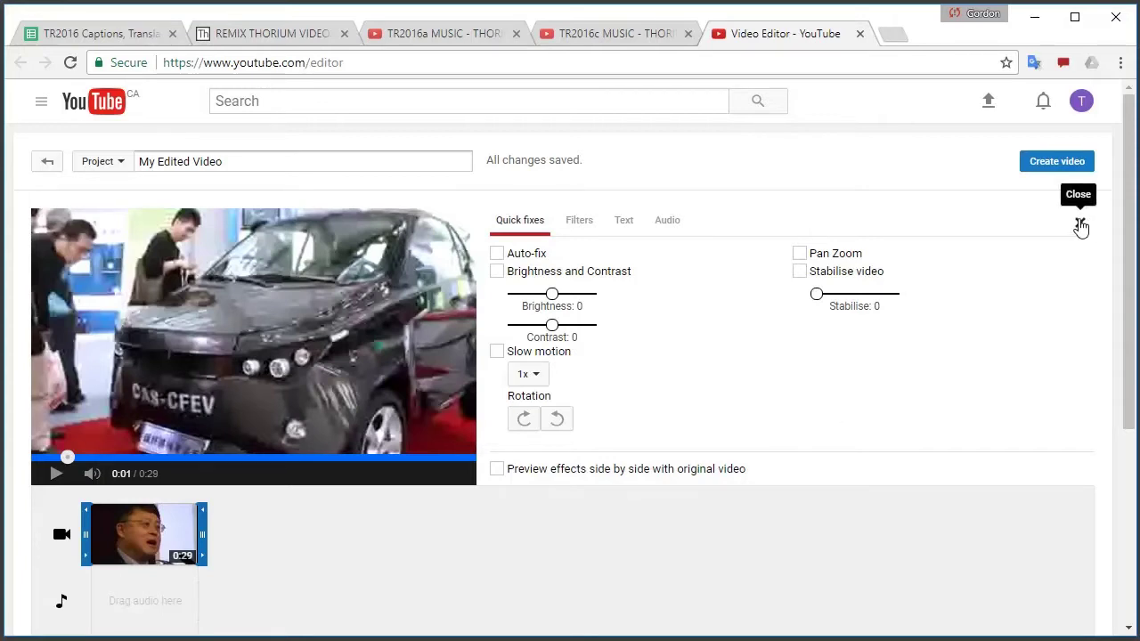
Split the clip at 0:08 and remove the opening part, leaving a 0:20 clip
click(1080, 226)
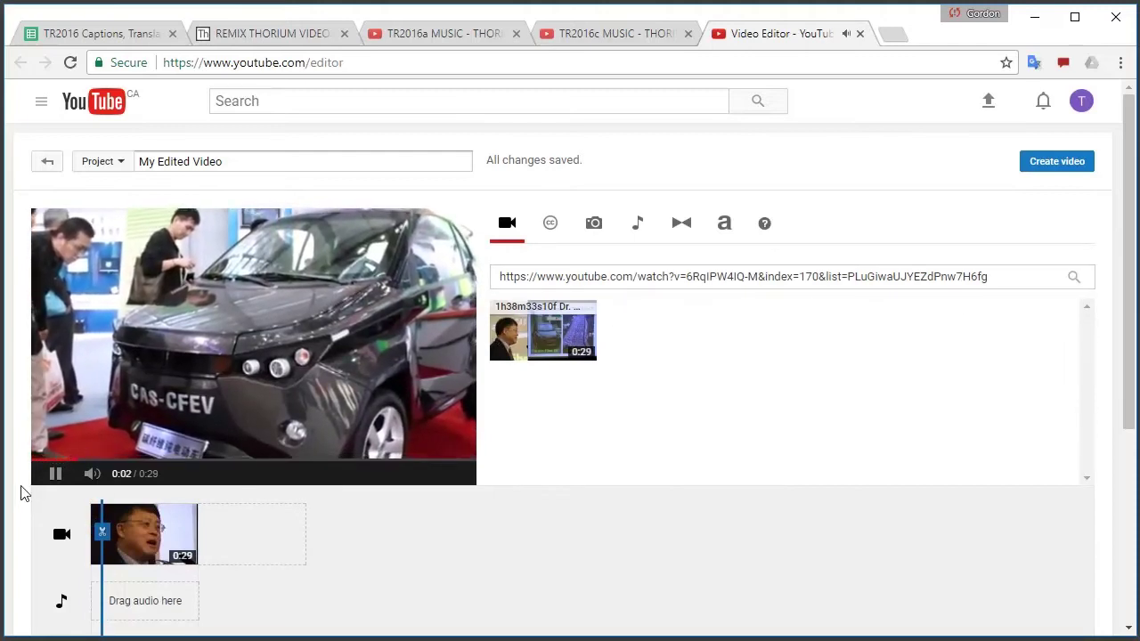
click(54, 474)
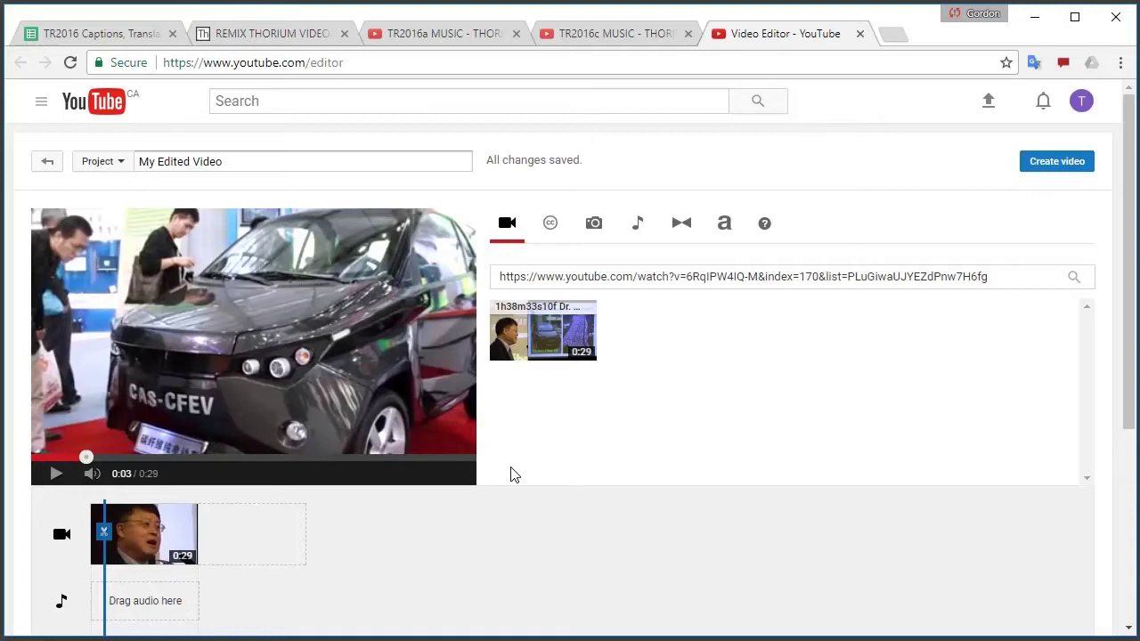
click(52, 474)
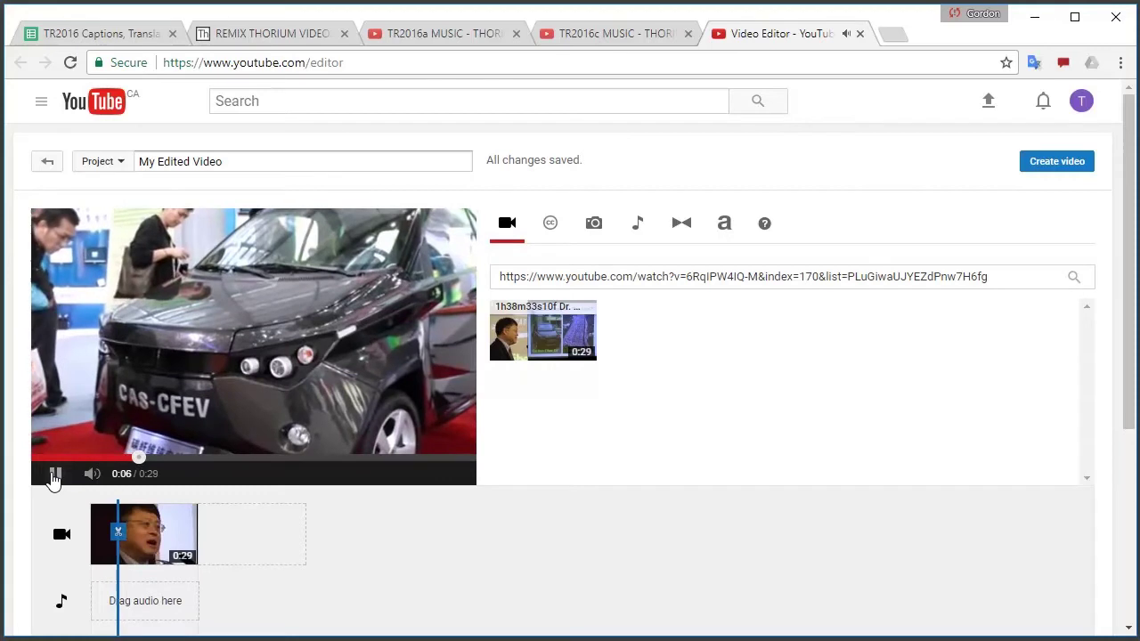
click(51, 477)
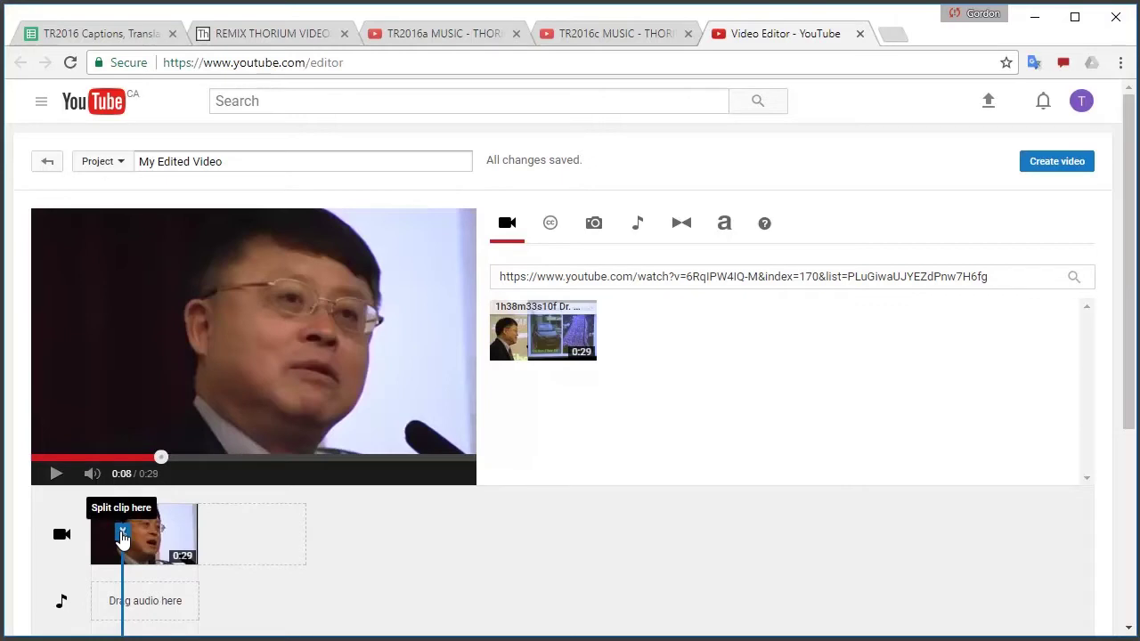
click(122, 534)
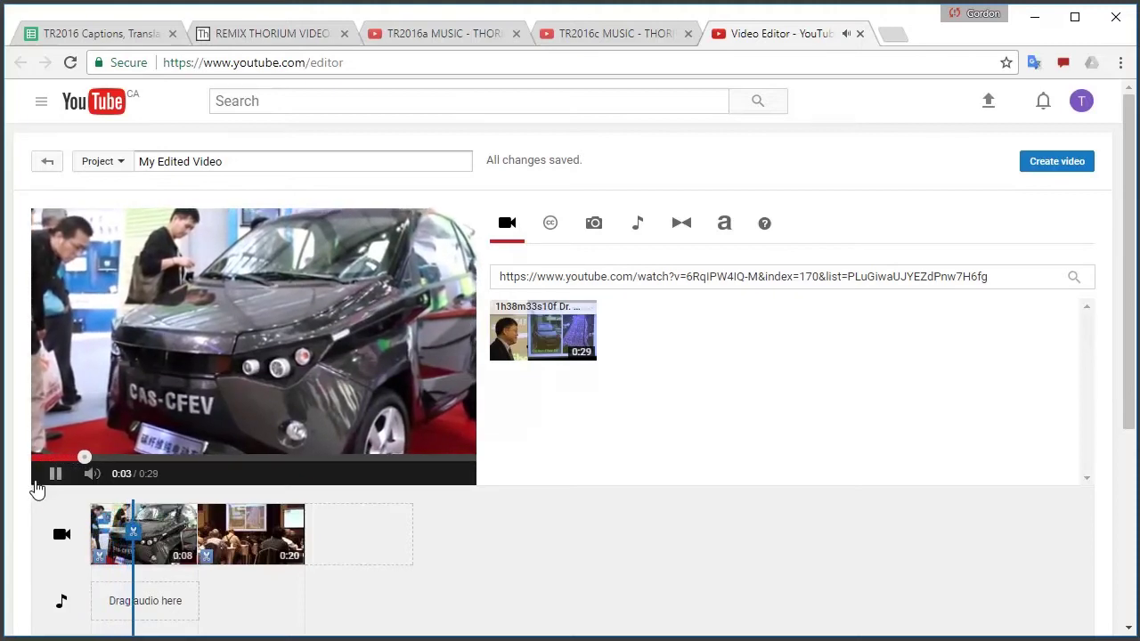
click(105, 508)
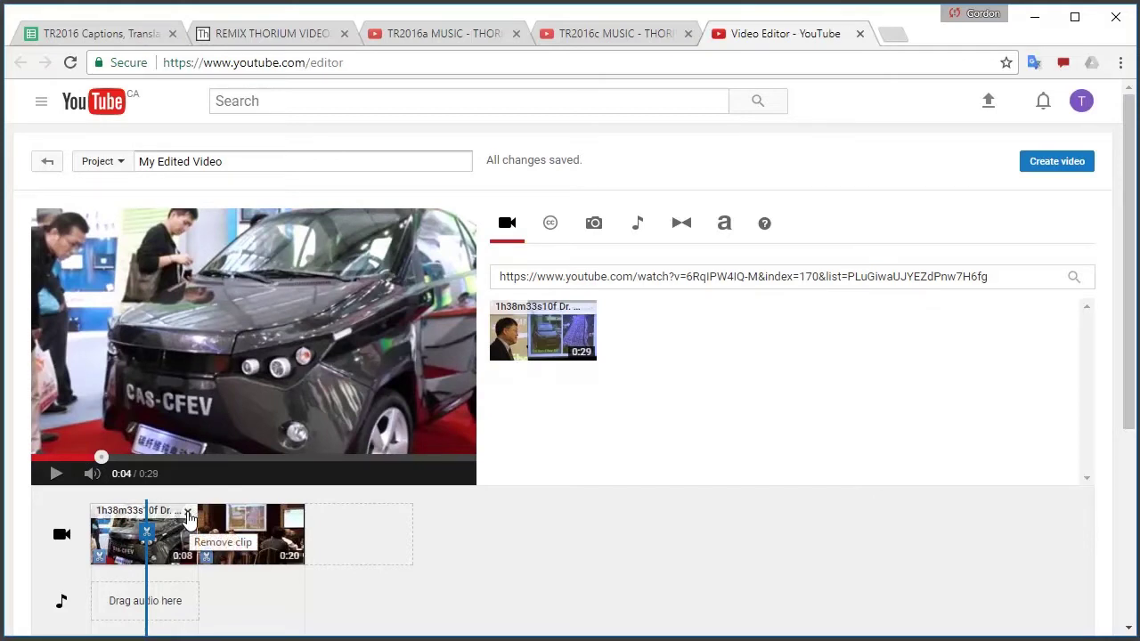
click(188, 514)
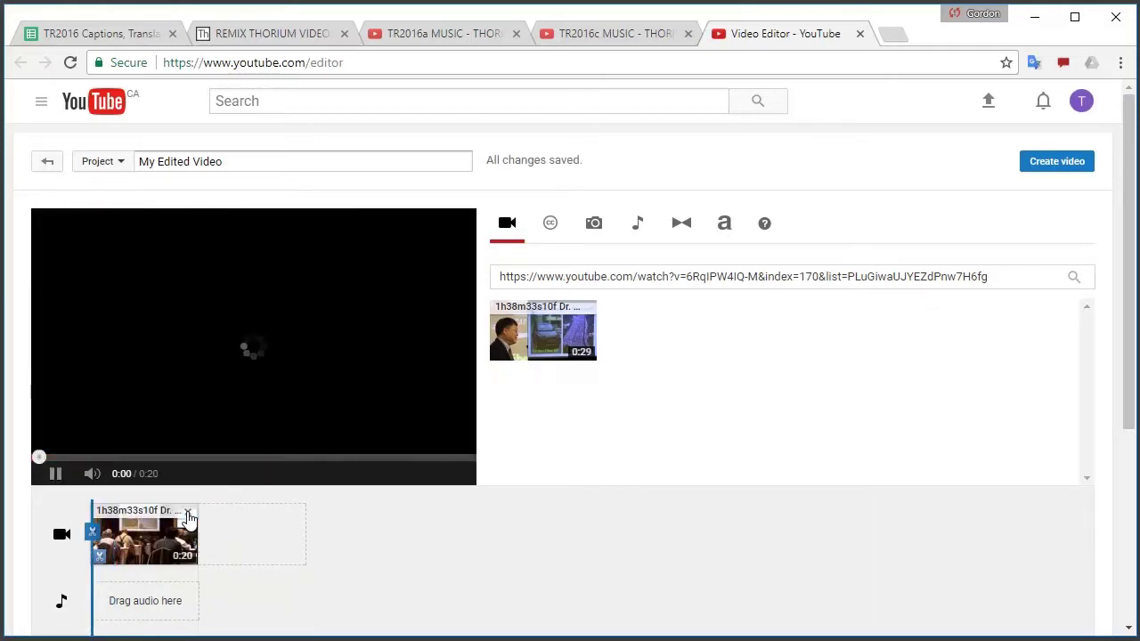
click(45, 479)
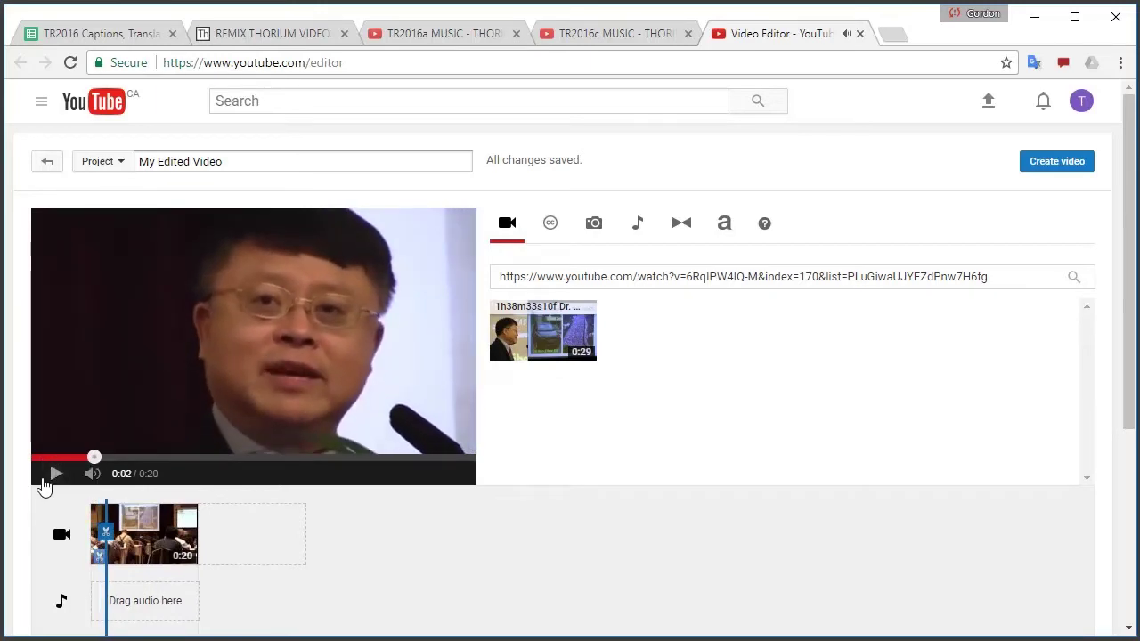
Rename the project title to 'Carbon Neutral Gasoline'
click(256, 165)
click(267, 158)
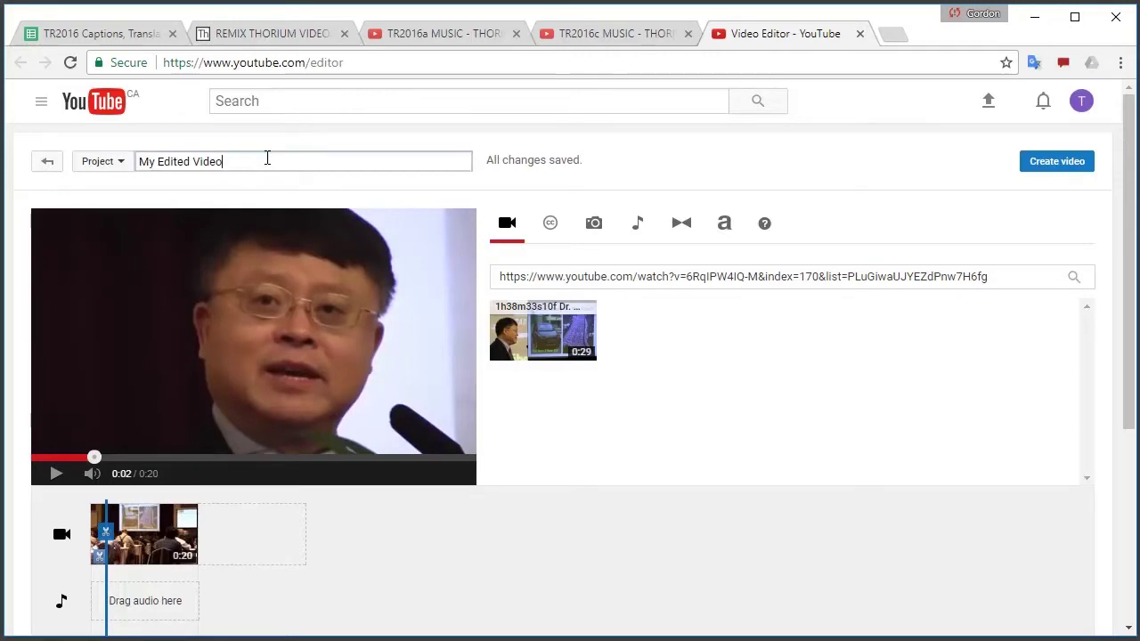
drag(272, 155, 140, 171)
text(Carbon Neutral Gasoline)
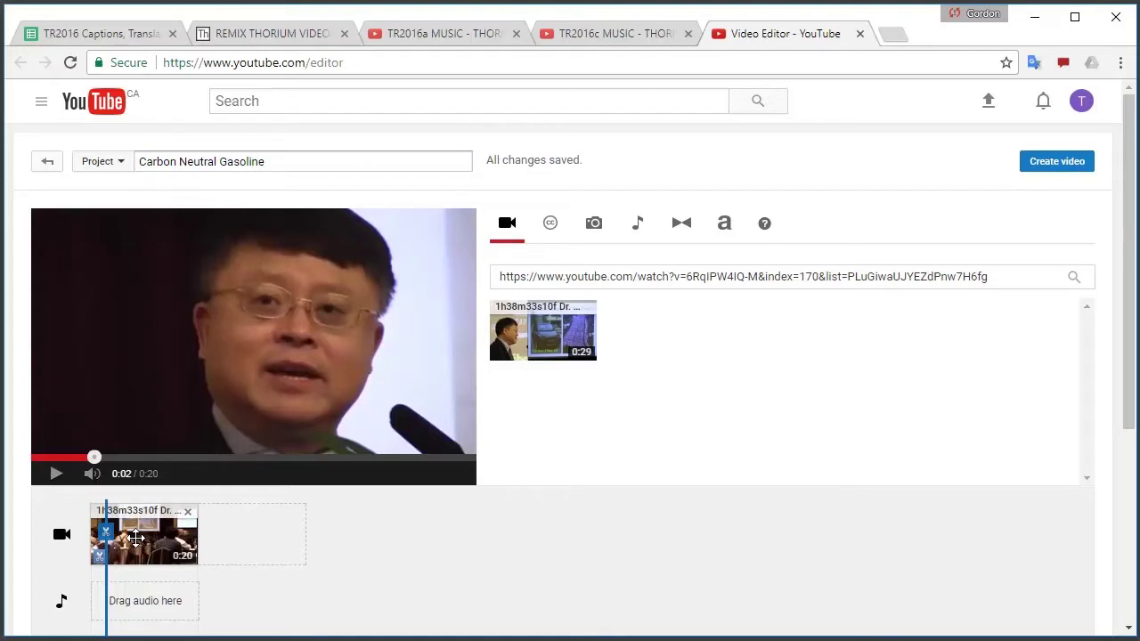
Open the clip's Text overlay settings, then clear the old link from the video search field
click(139, 539)
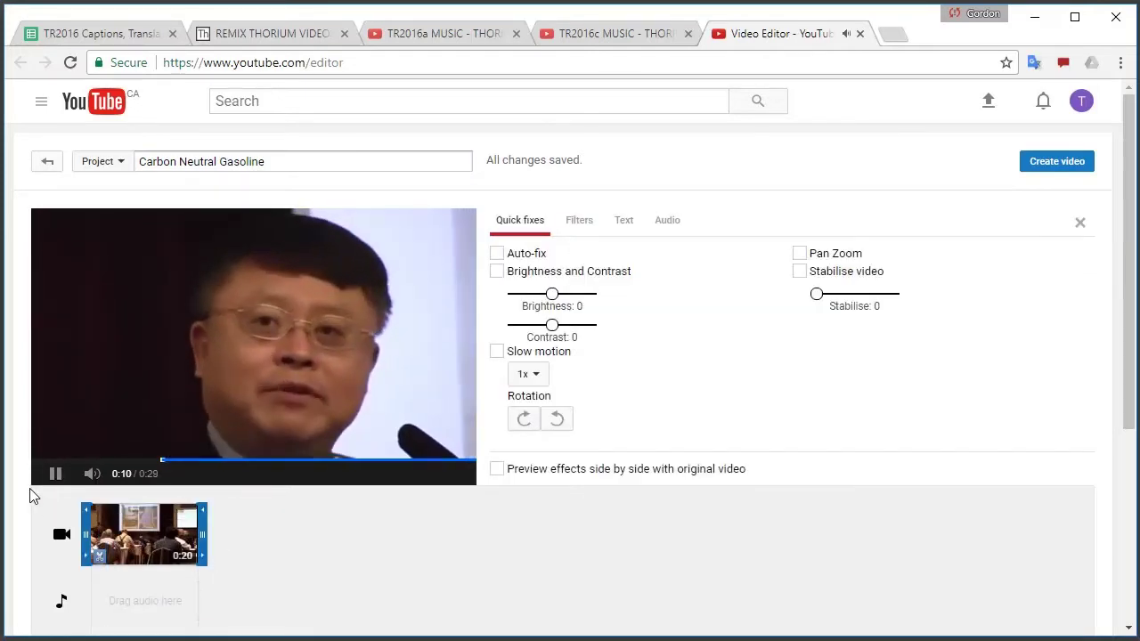
click(53, 474)
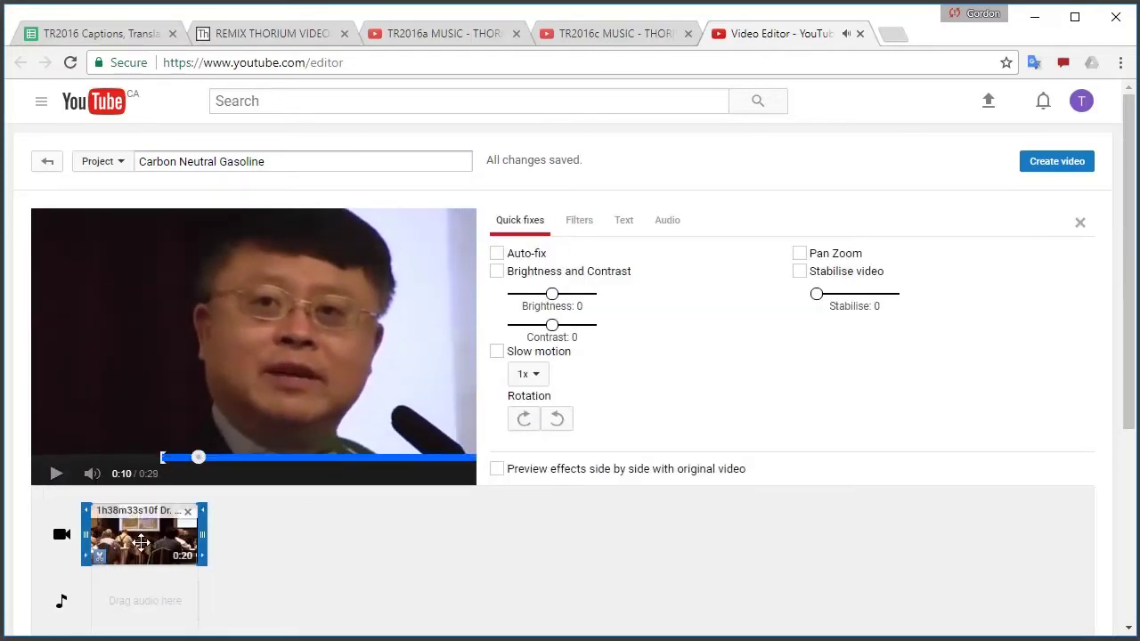
click(620, 226)
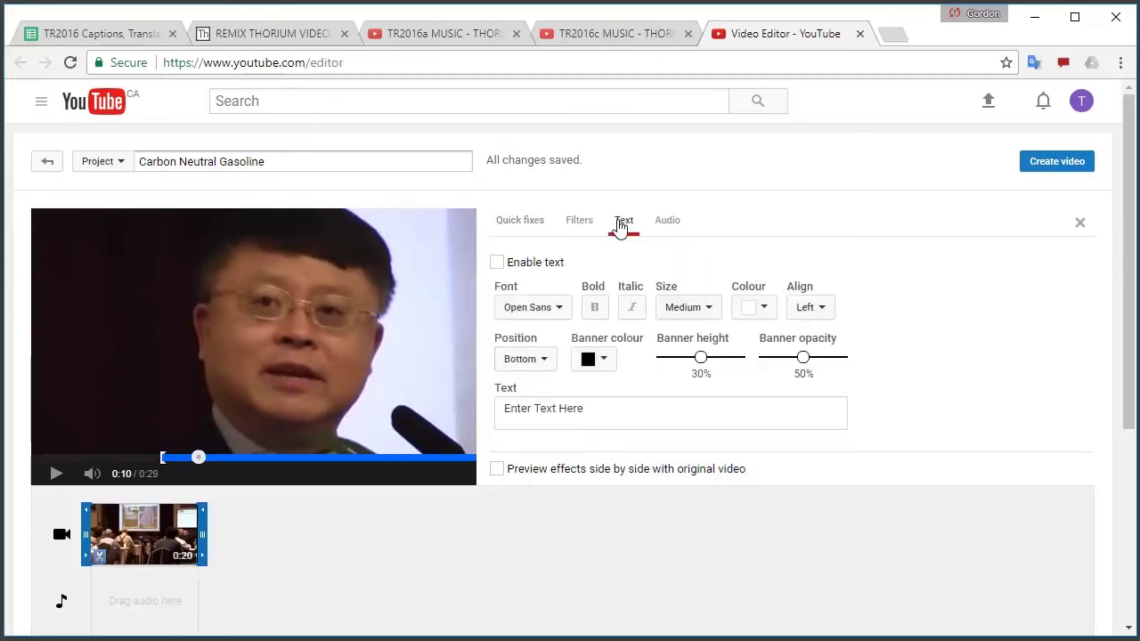
click(666, 411)
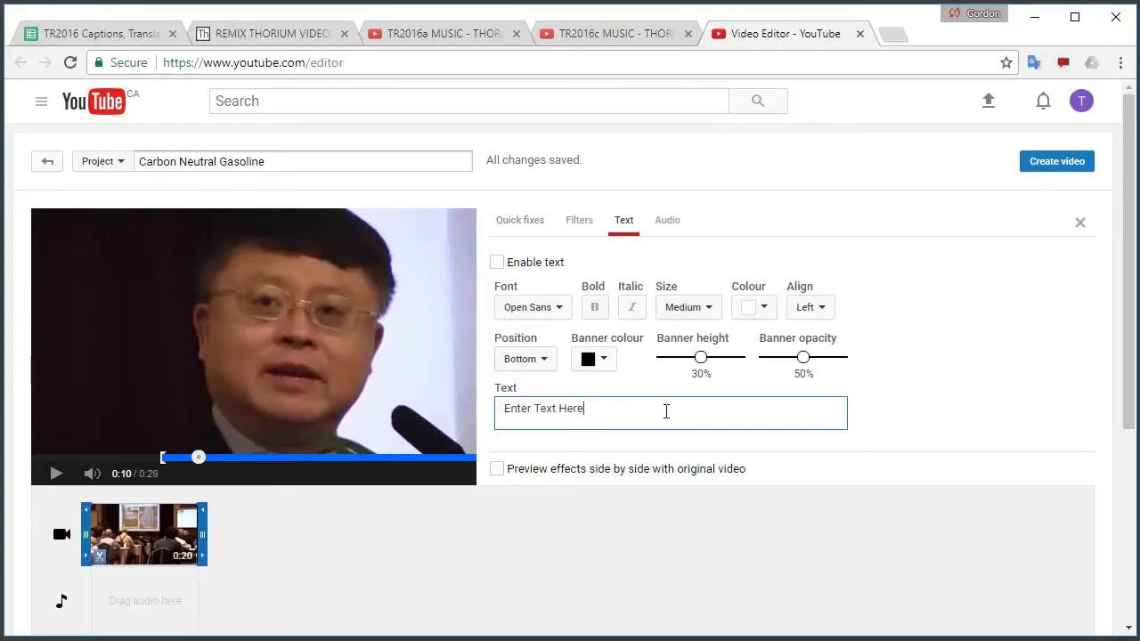
triple_click(595, 409)
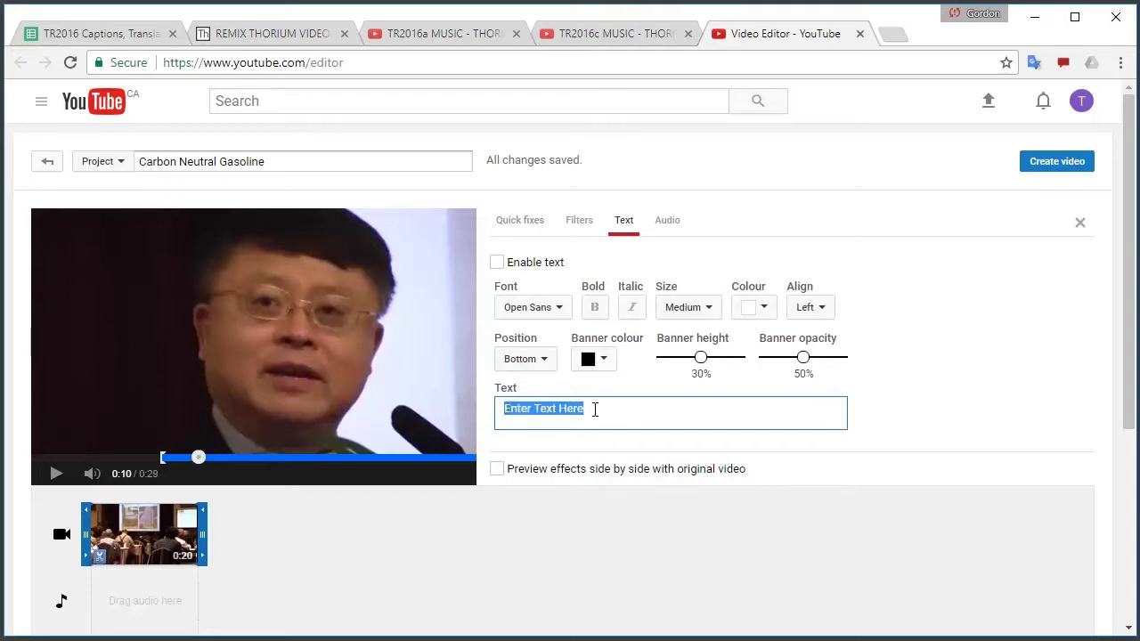
click(1079, 223)
click(679, 276)
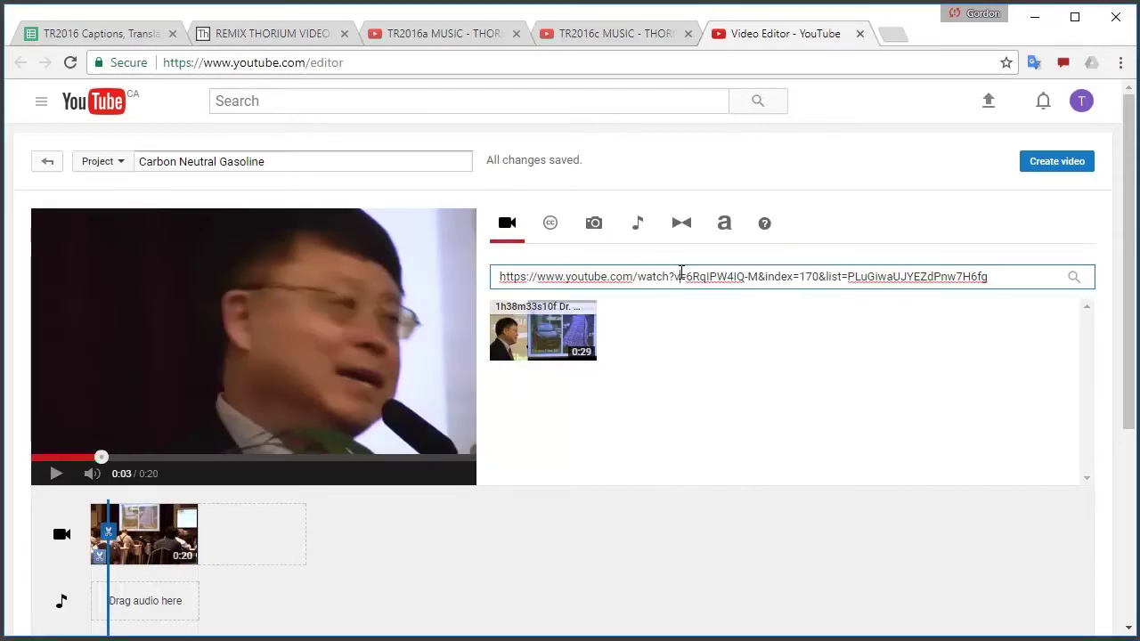
key(ctrl+a)
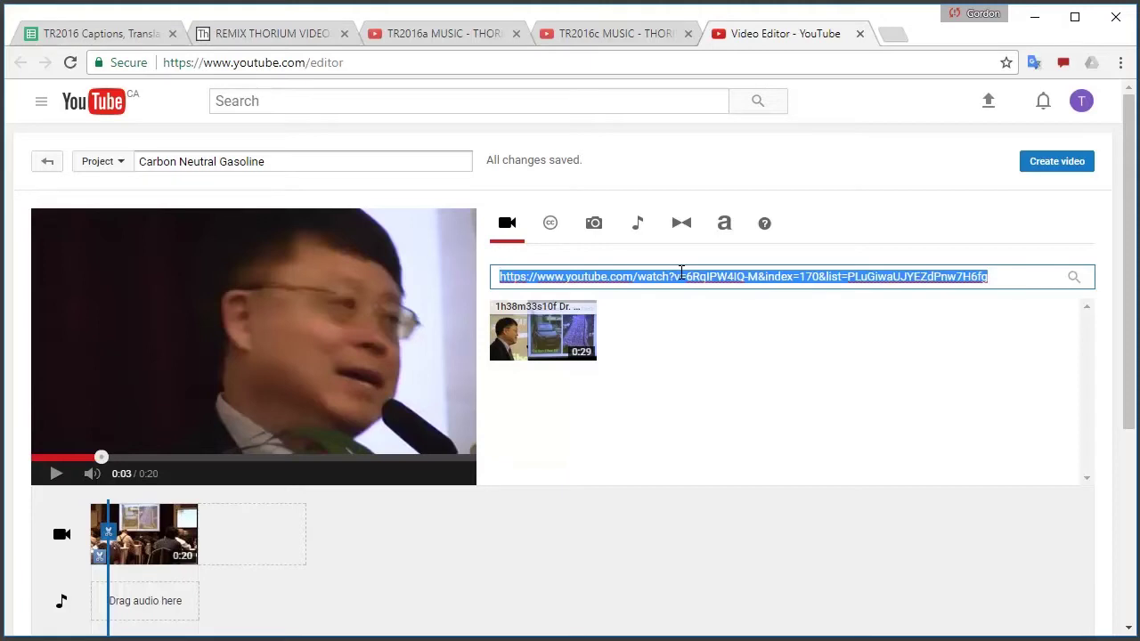
key(BackSpace)
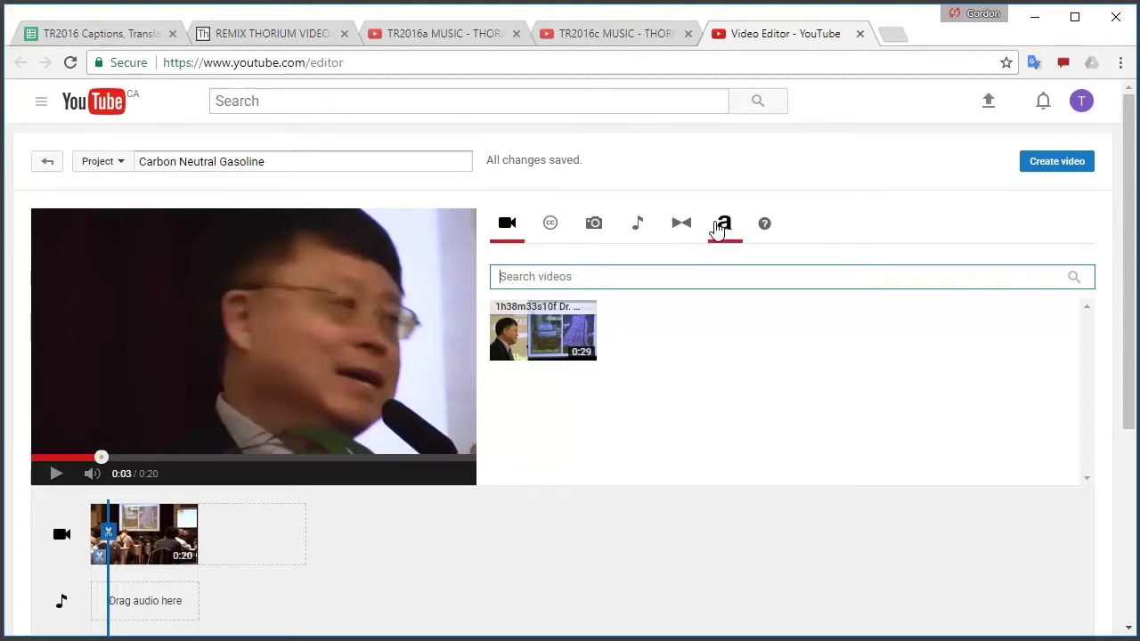
Replace the 'Enter Text Here' placeholder with the speaker's name and enable the text overlay
click(145, 545)
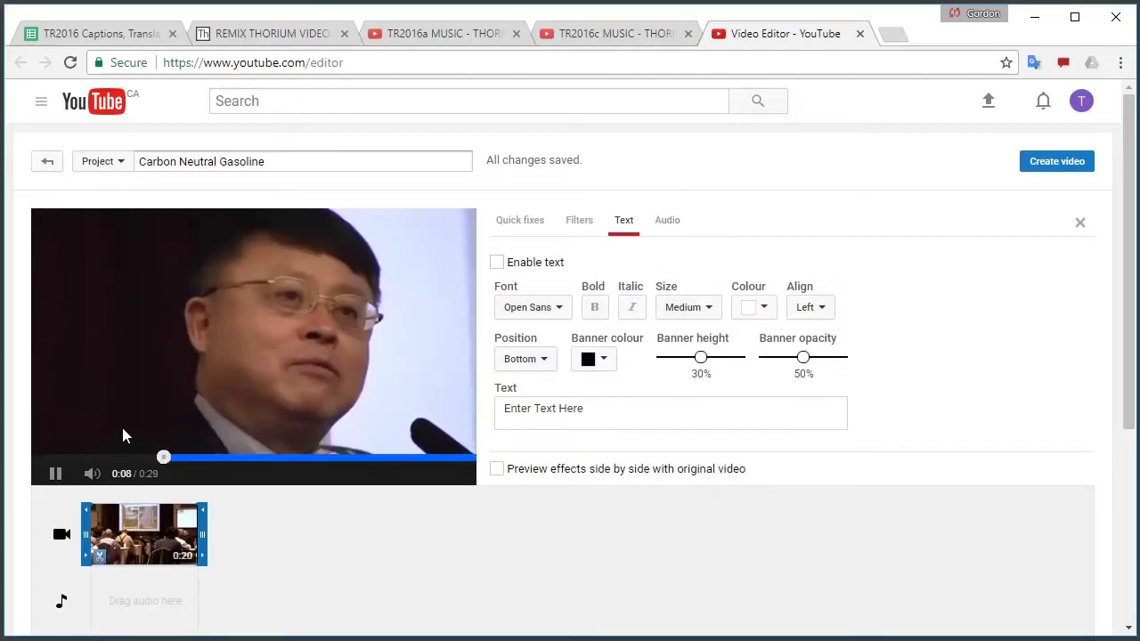
click(52, 478)
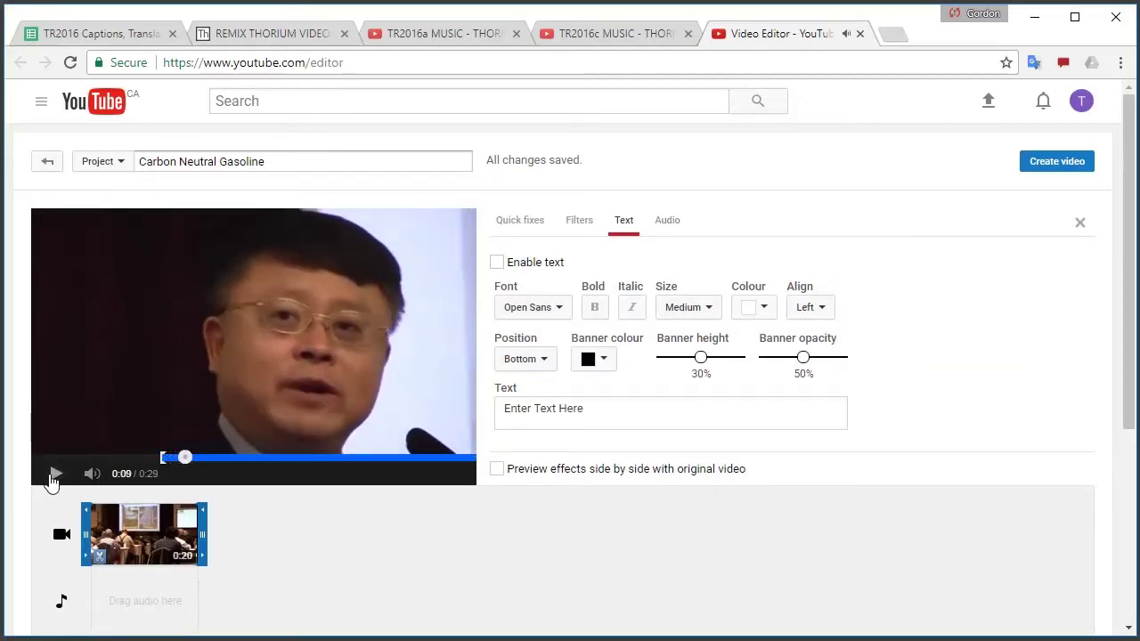
click(591, 422)
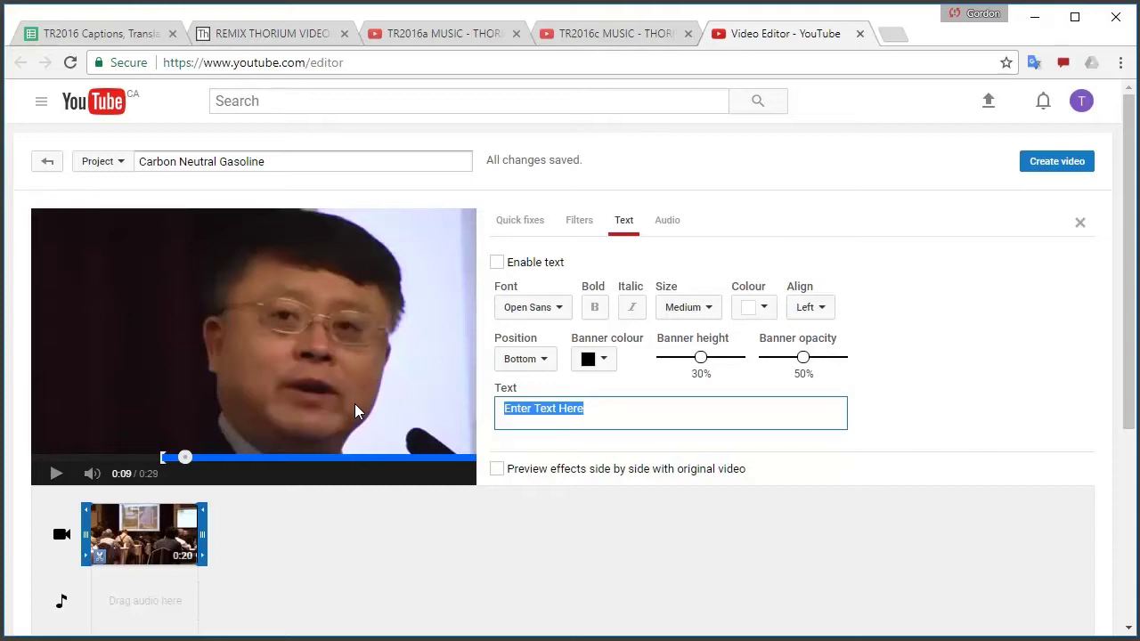
text(Dr. Jiang Miangheng)
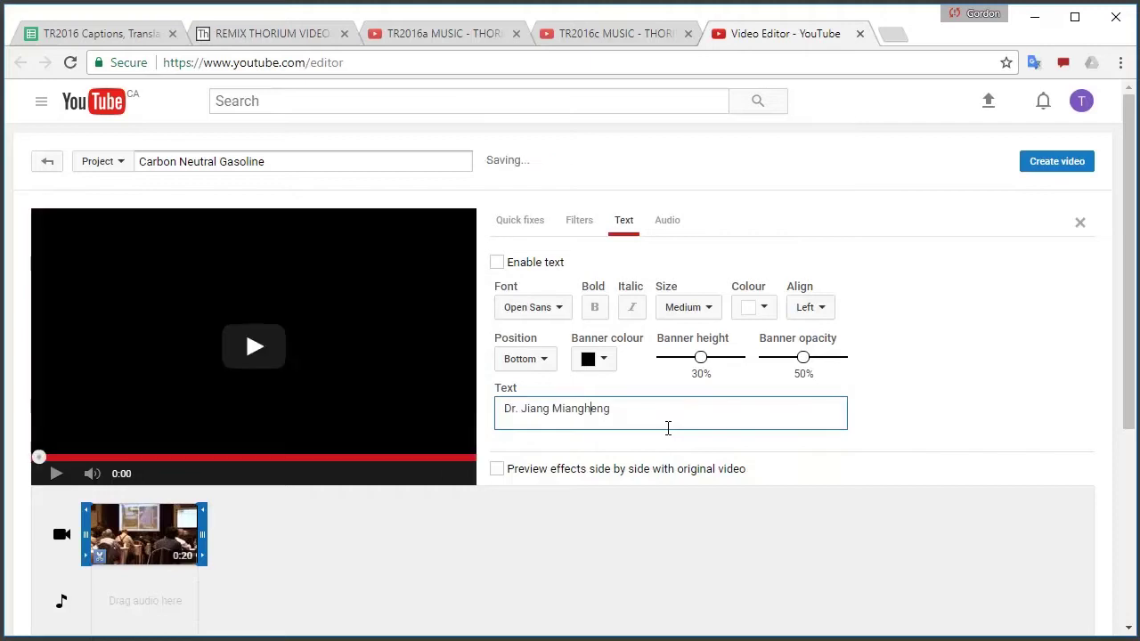
click(55, 473)
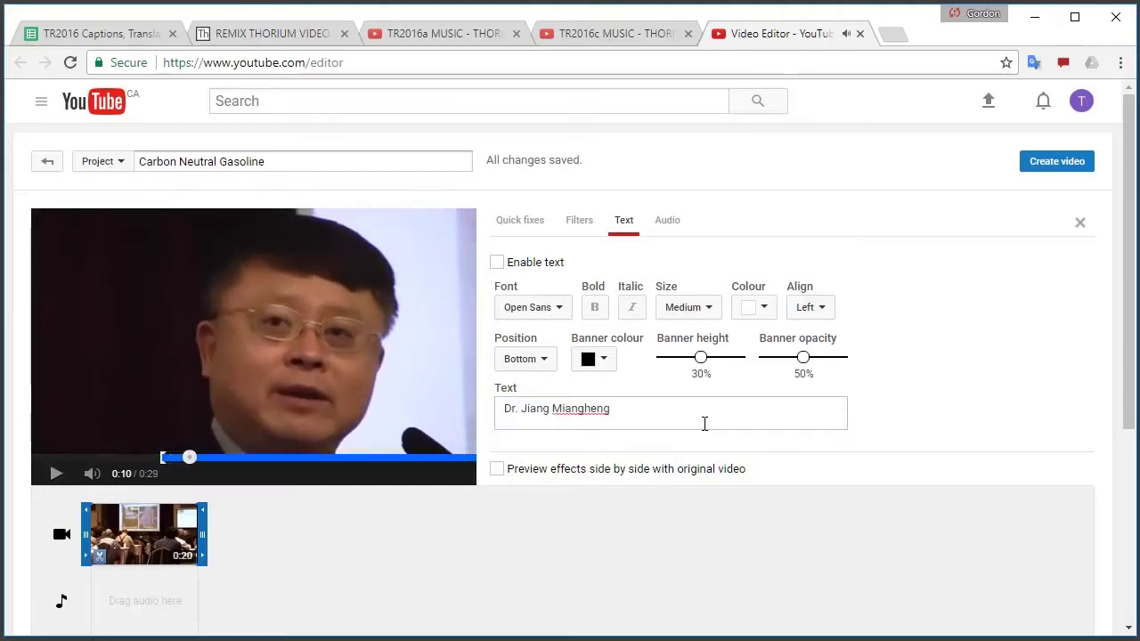
click(497, 263)
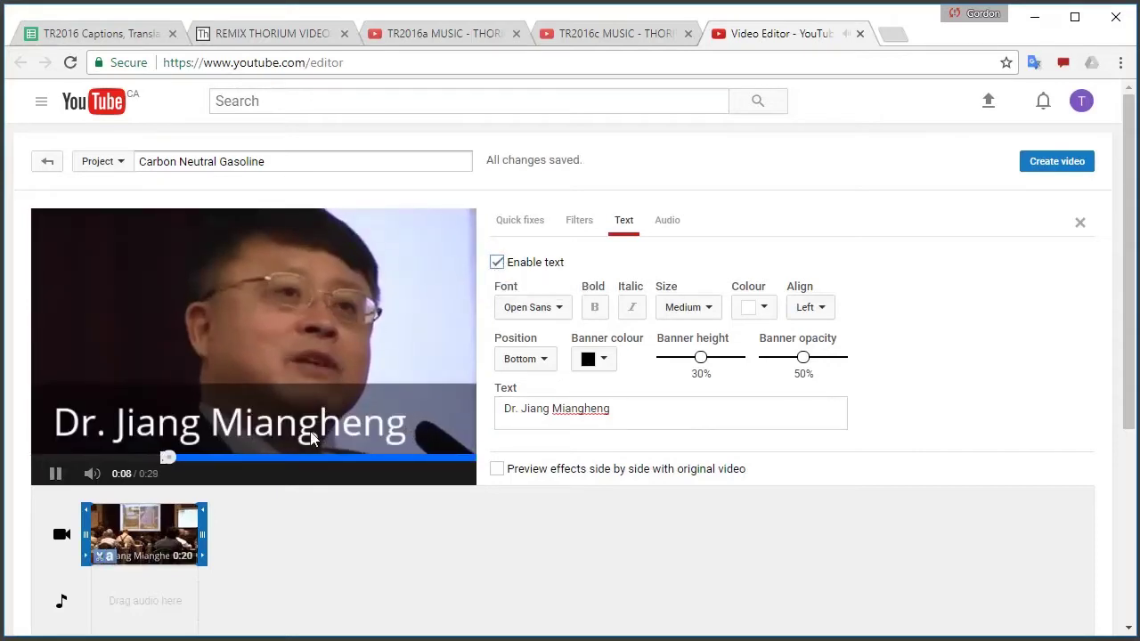
click(55, 473)
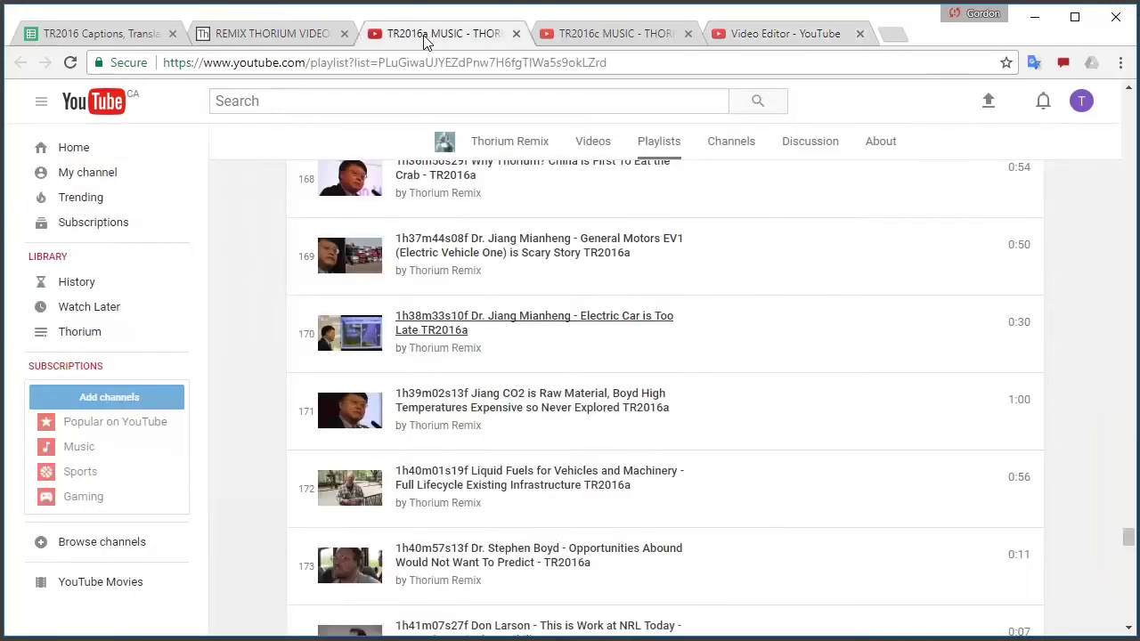
Copy item 171's link and add the 0:59 'CO2 is Raw Material' clip after the first clip
right_click(456, 399)
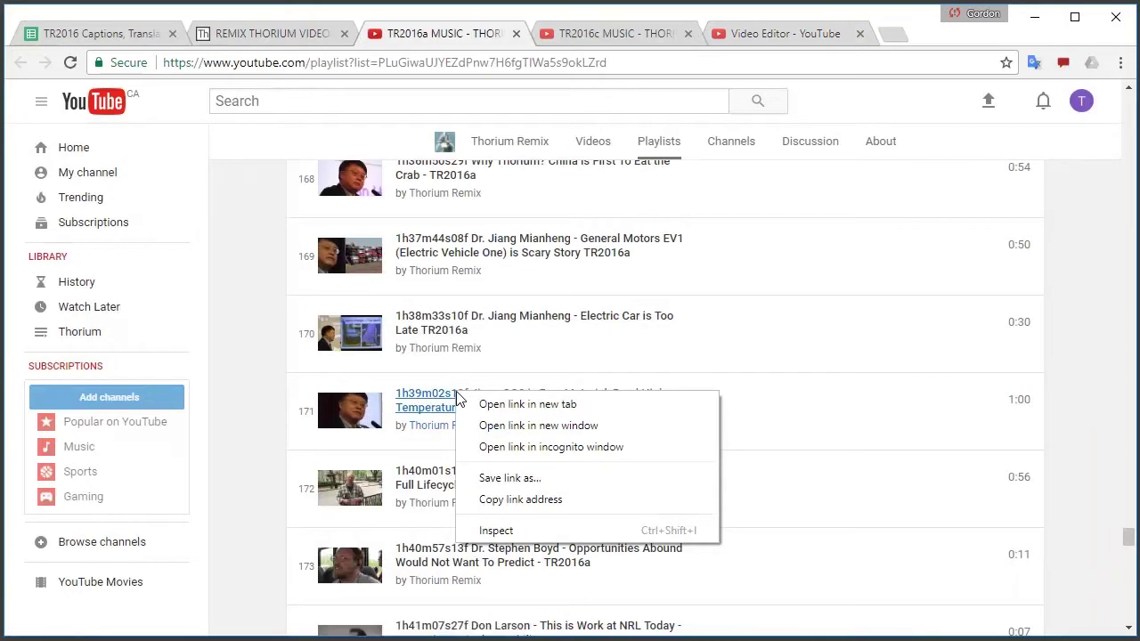
click(510, 504)
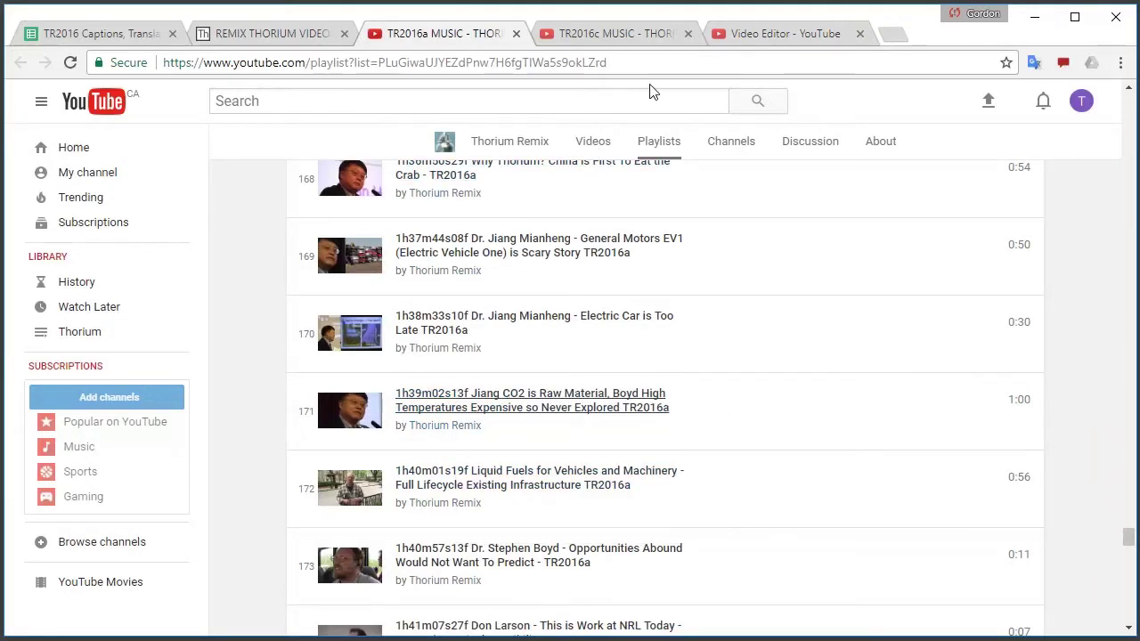
click(773, 32)
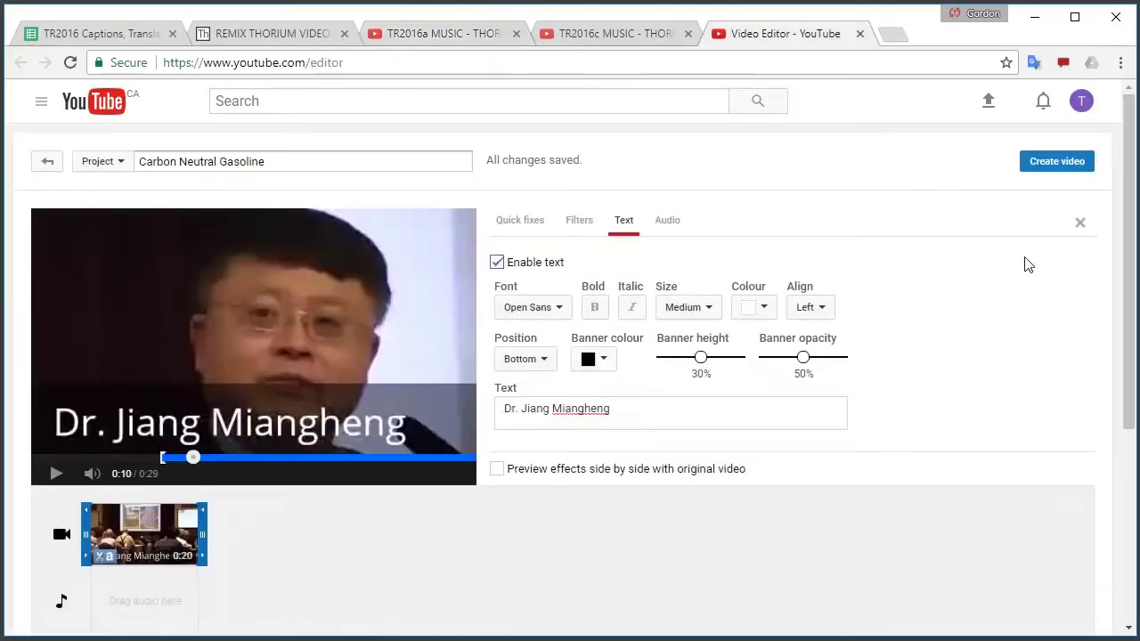
click(1080, 225)
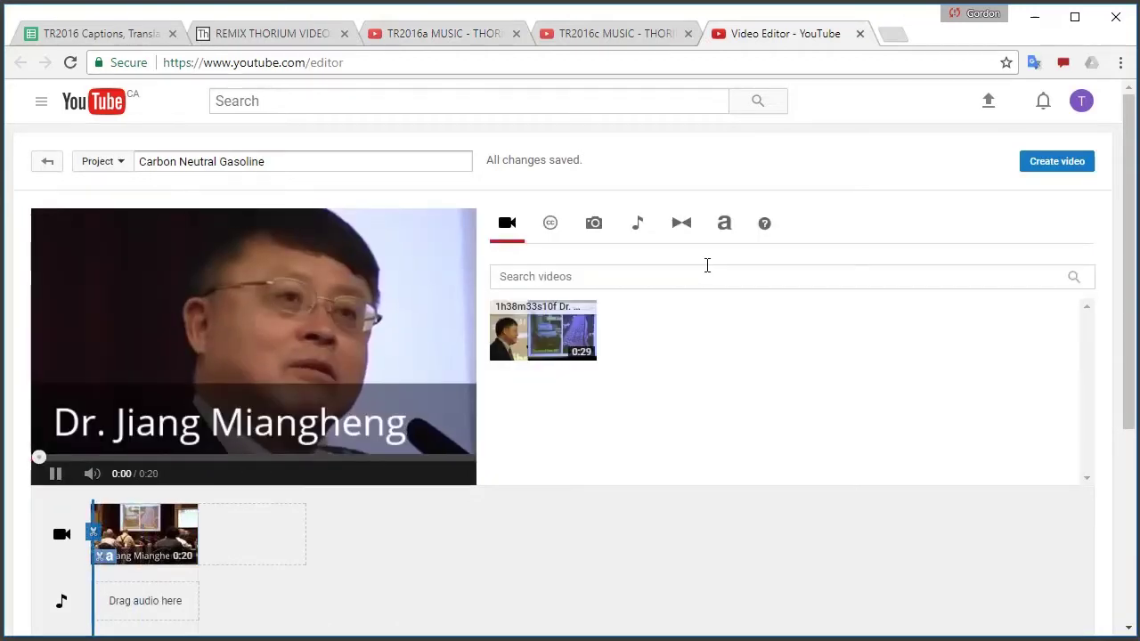
click(621, 276)
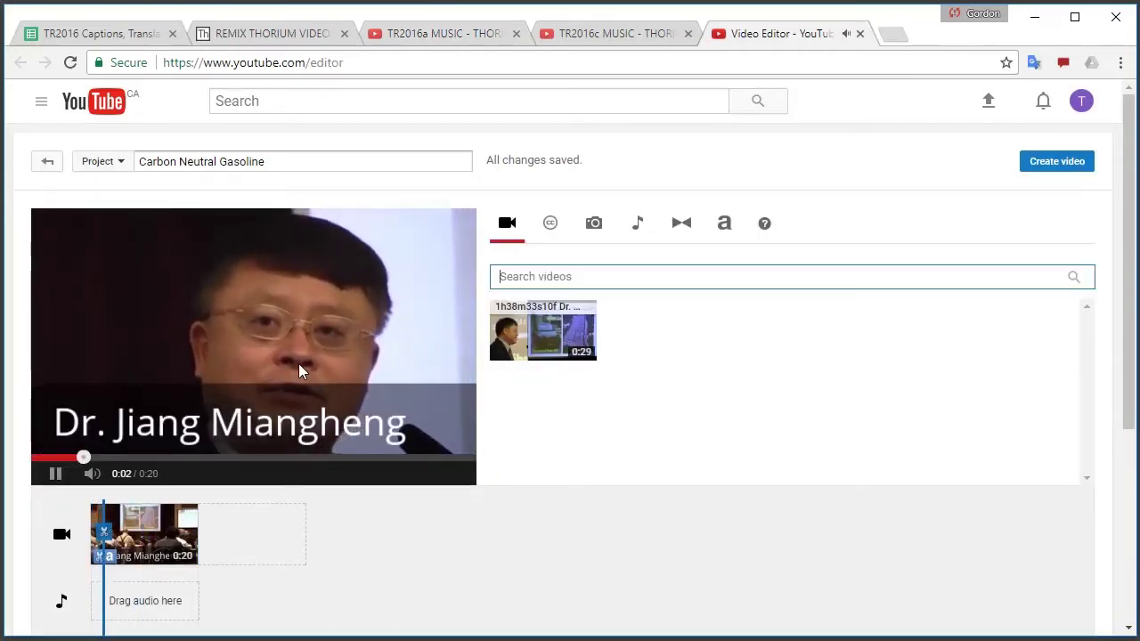
key(ctrl+v)
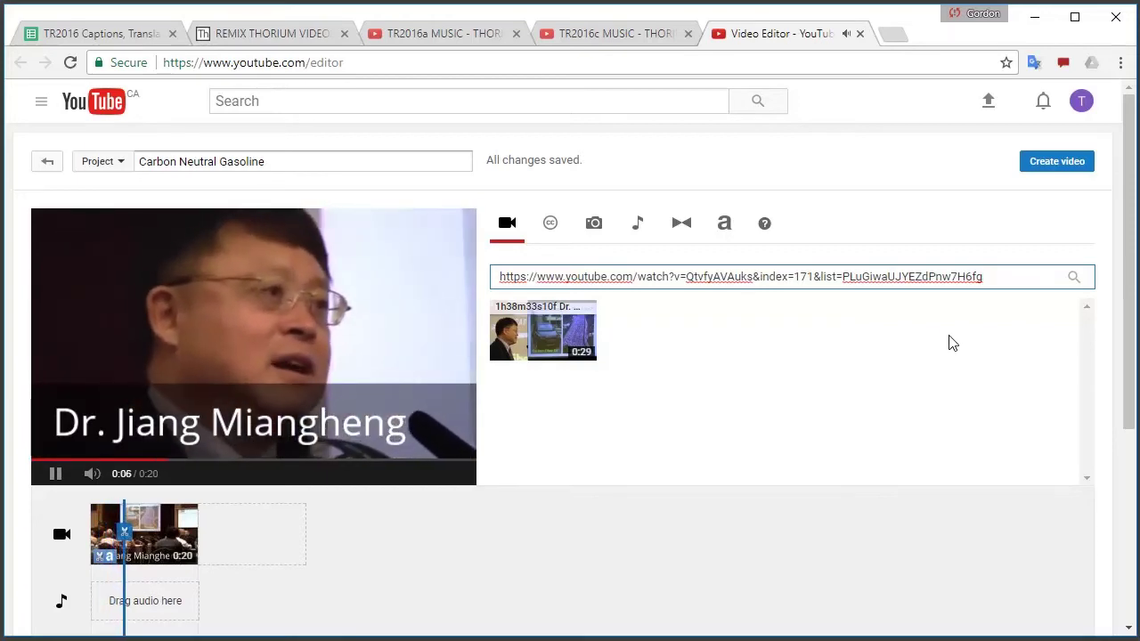
click(1074, 277)
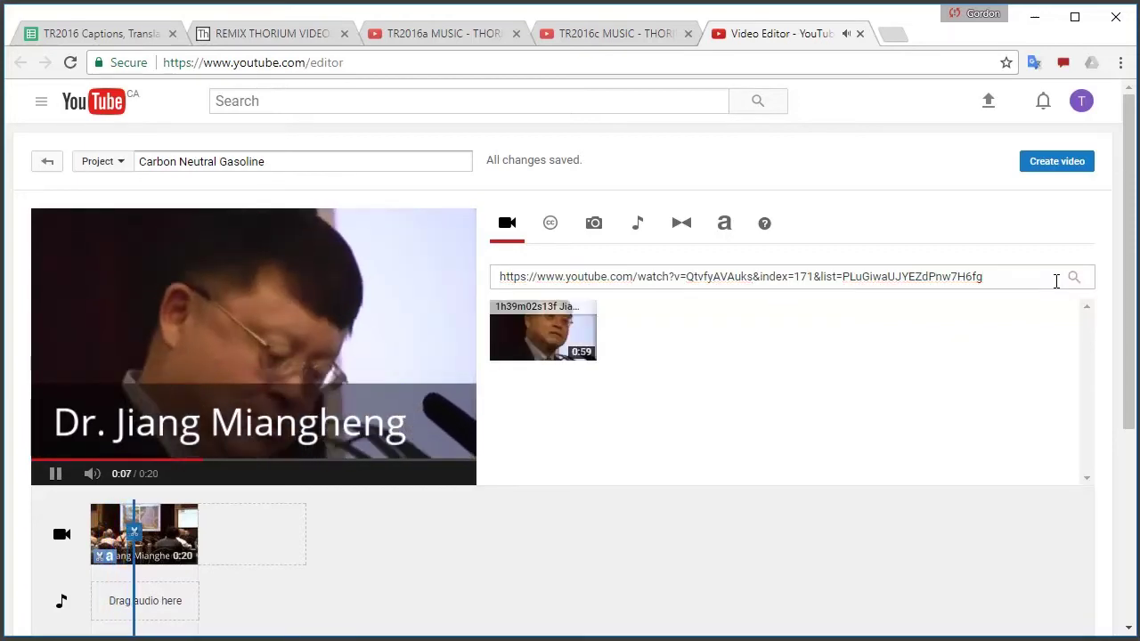
drag(501, 336, 247, 538)
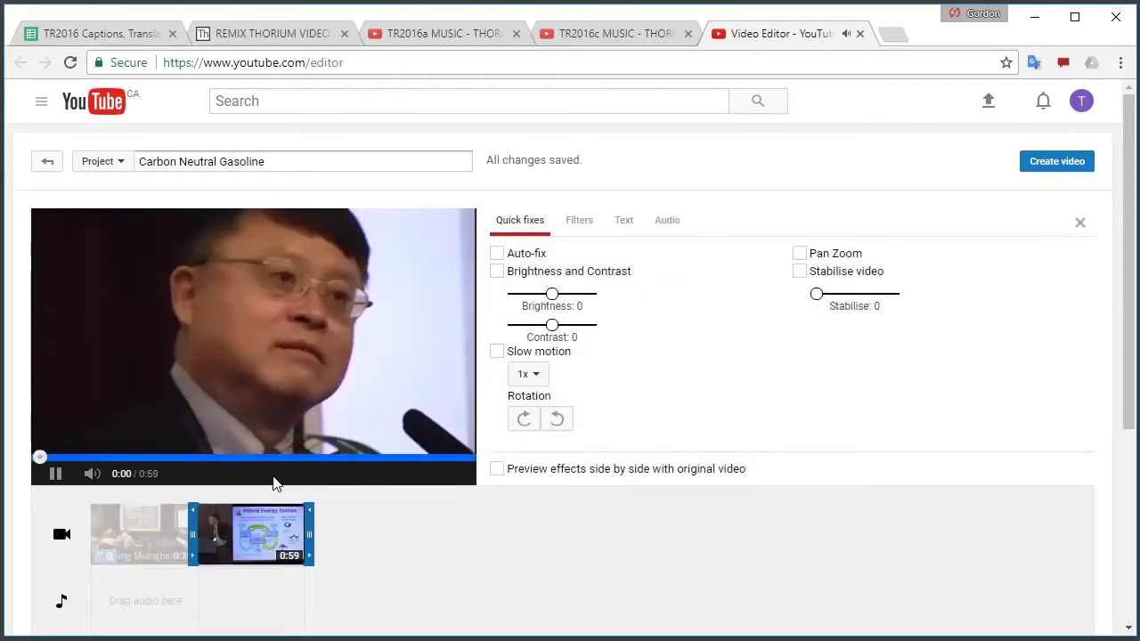
click(54, 475)
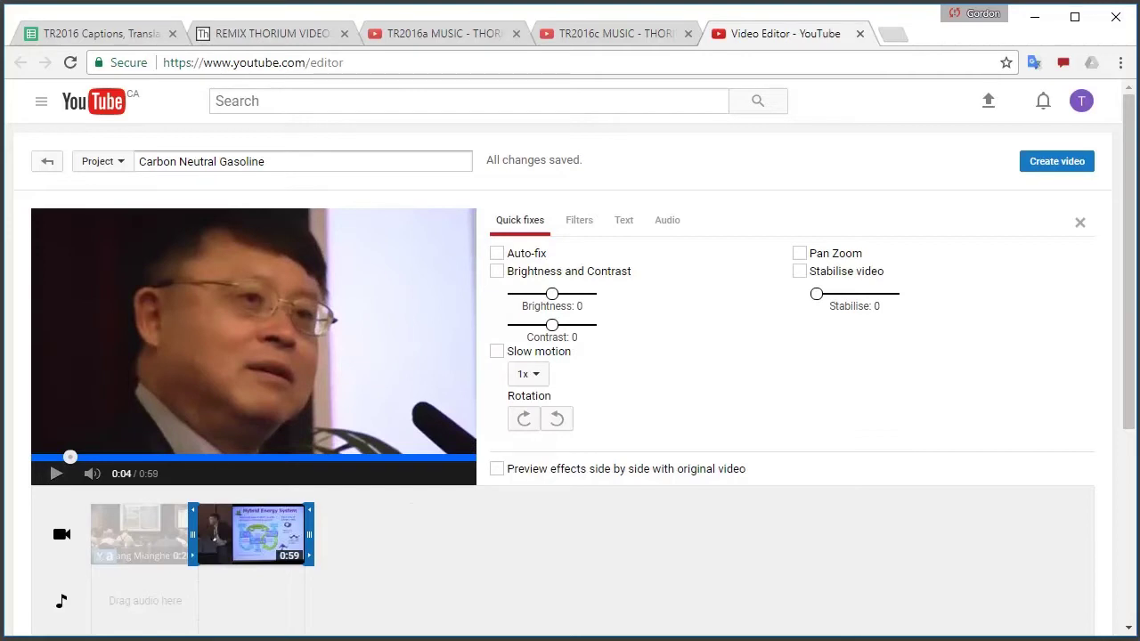
click(431, 36)
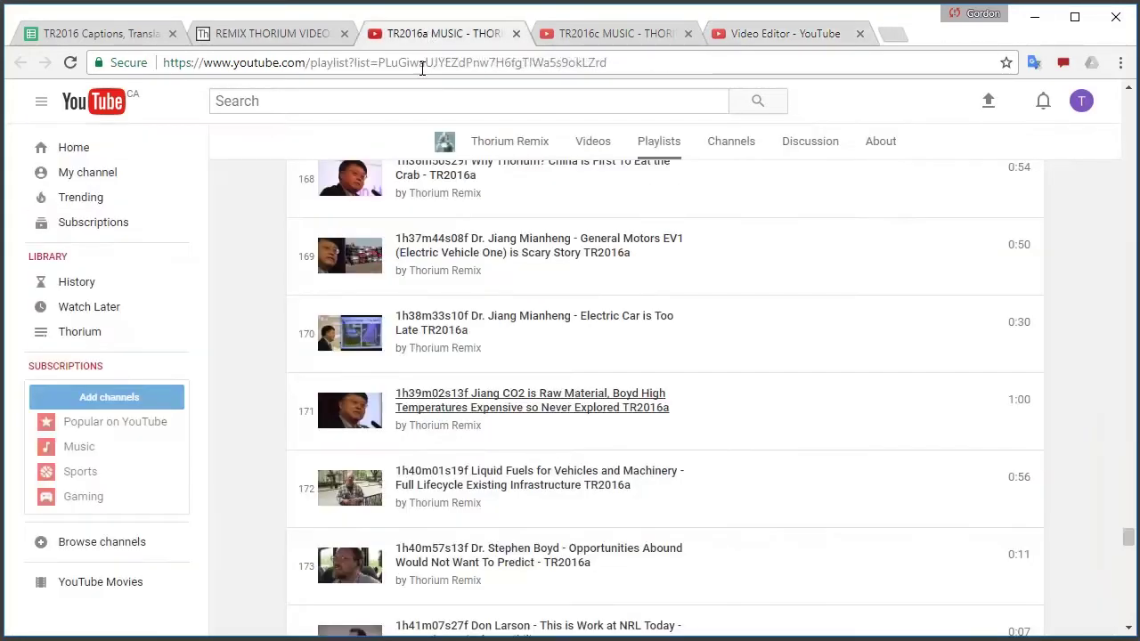
Copy the link of playlist item 172, 'Liquid Fuels for Vehicles and Machinery'
scroll(775, 425, down, 2)
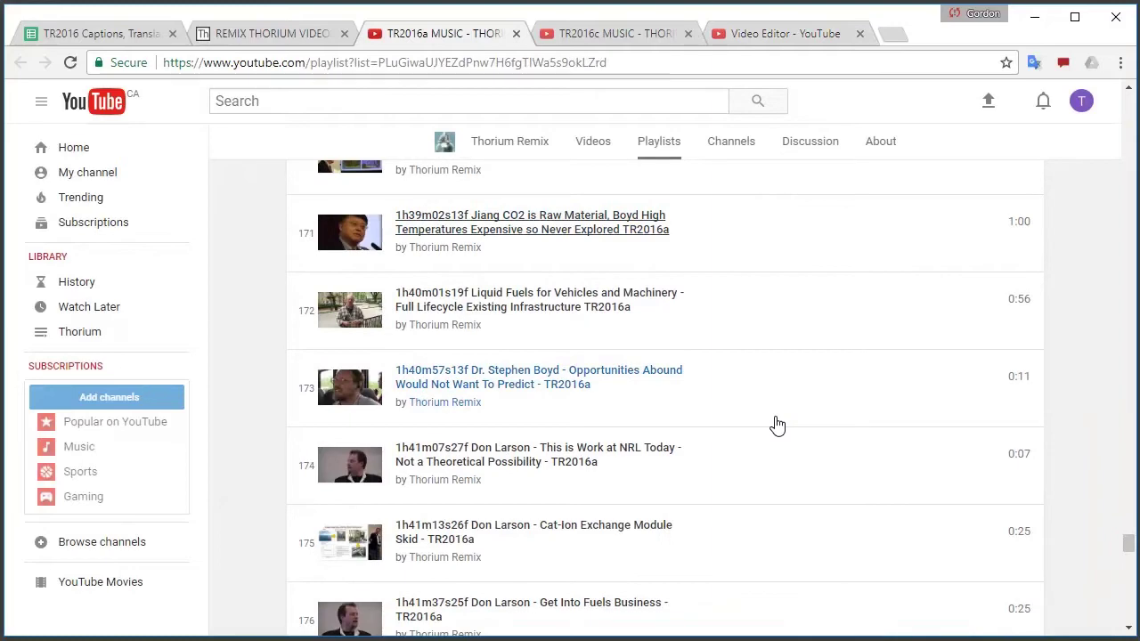
scroll(776, 425, down, 3)
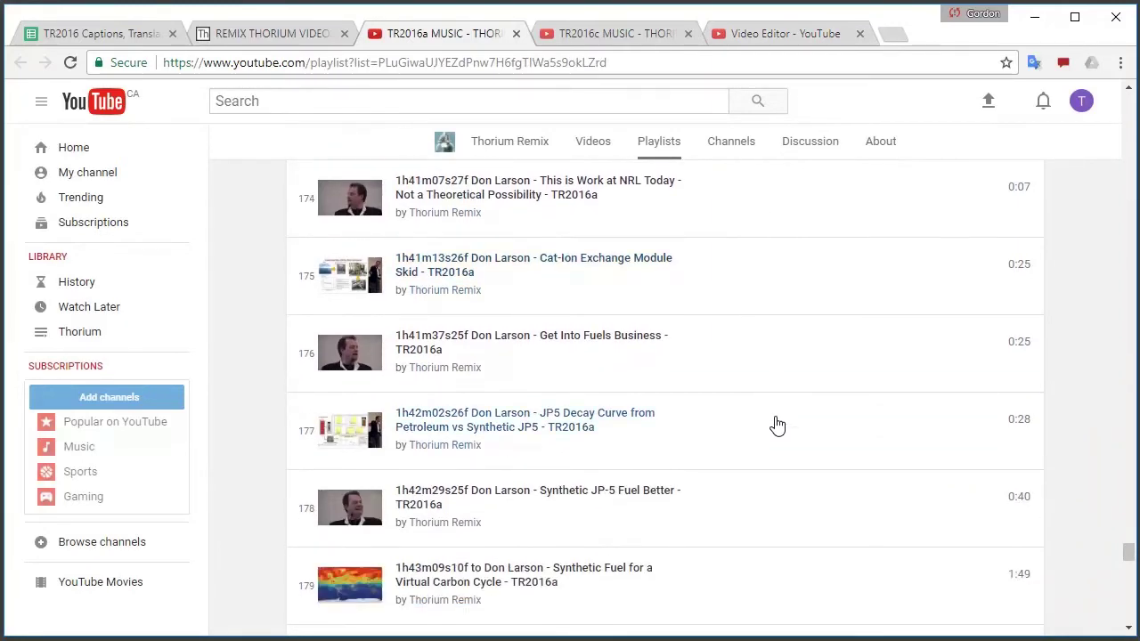
scroll(776, 425, up, 3)
scroll(473, 499, down, 4)
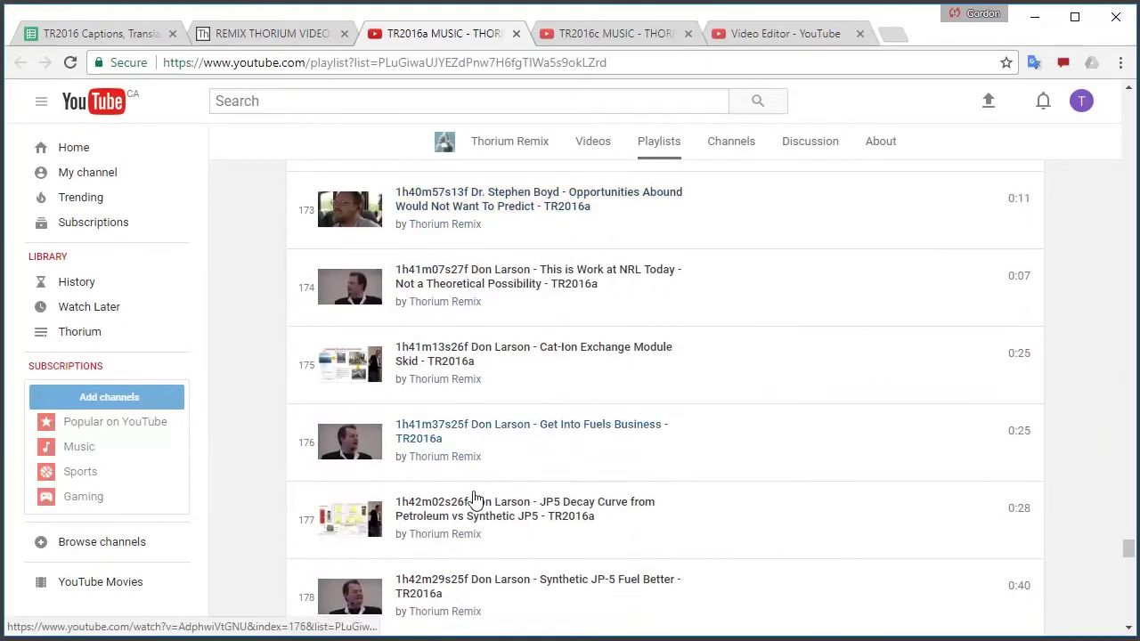
scroll(561, 514, up, 6)
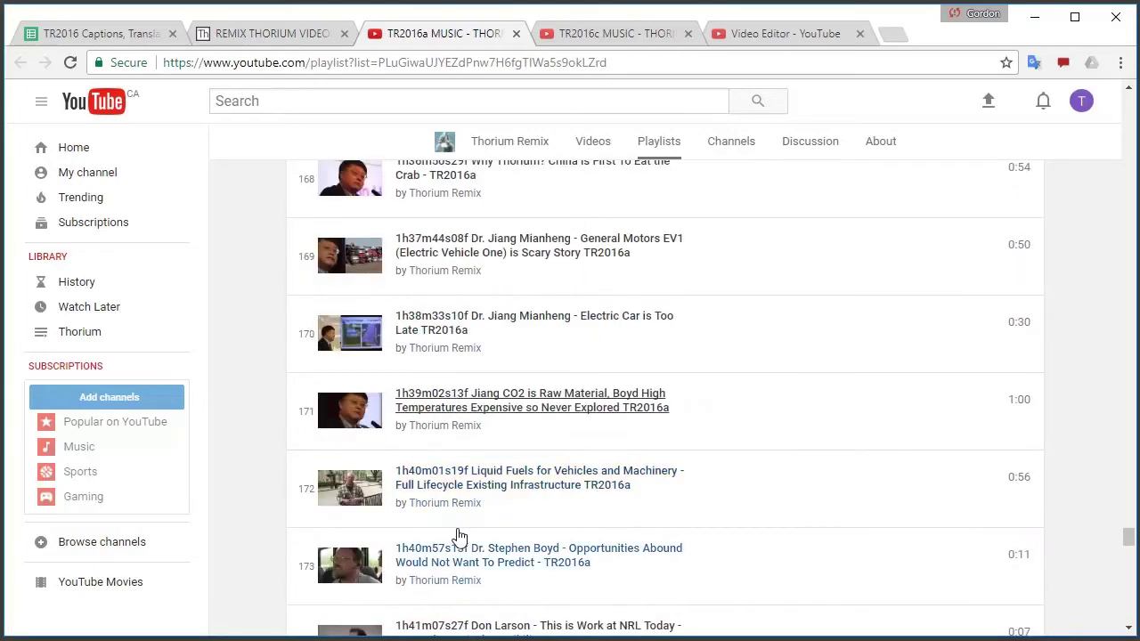
right_click(417, 478)
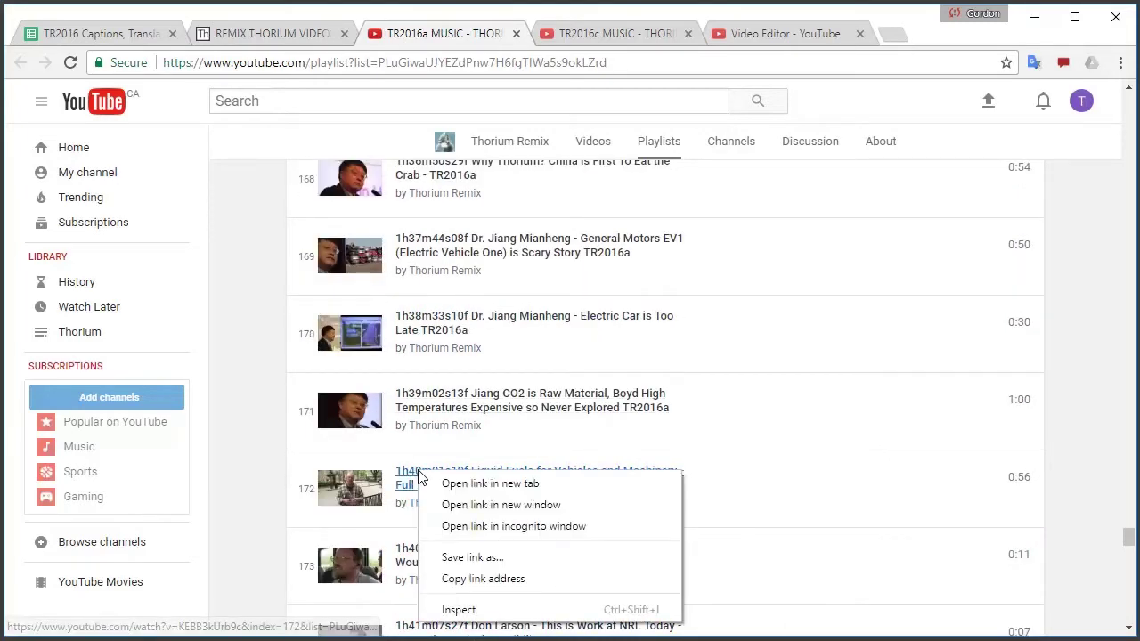
click(543, 541)
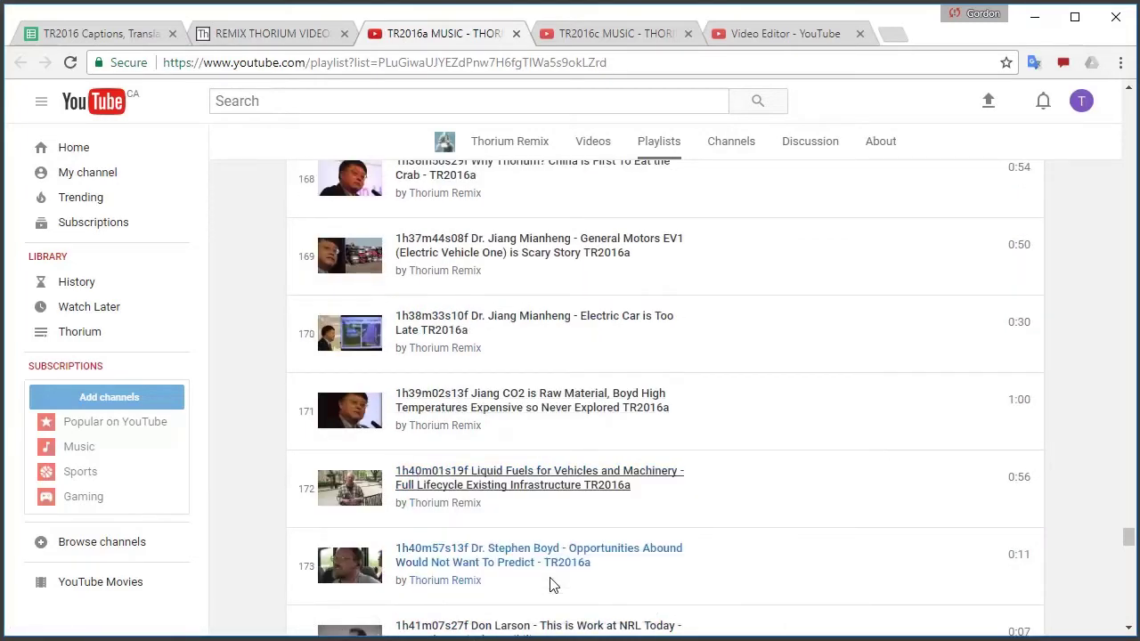
click(783, 33)
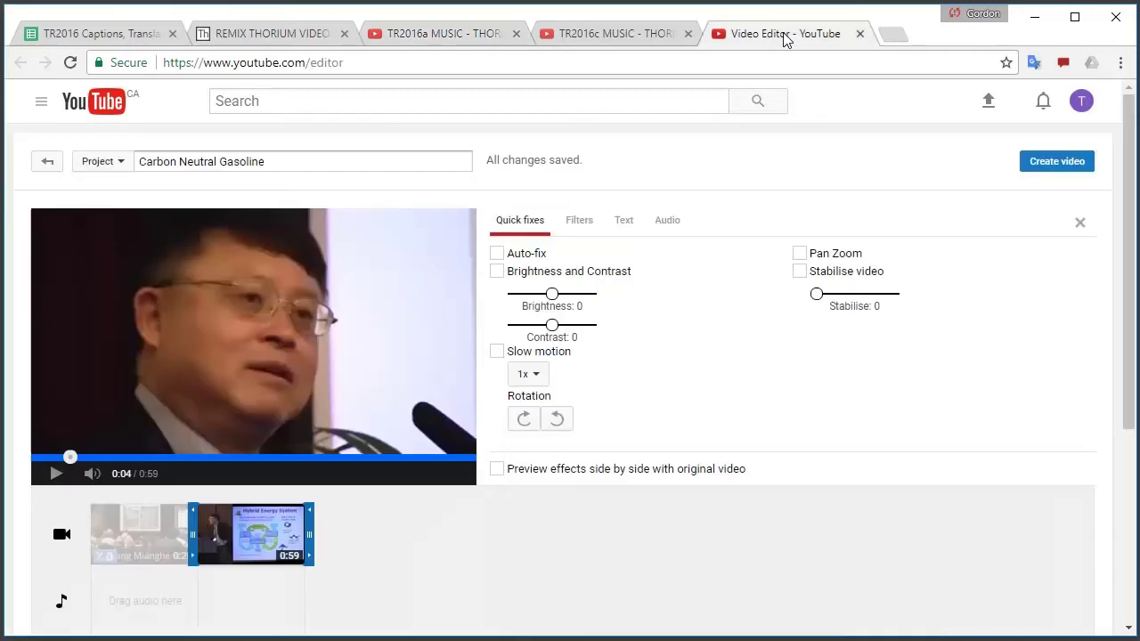
Search by the item 172 link and append the 0:55 clip to the timeline end
click(1079, 223)
click(1013, 276)
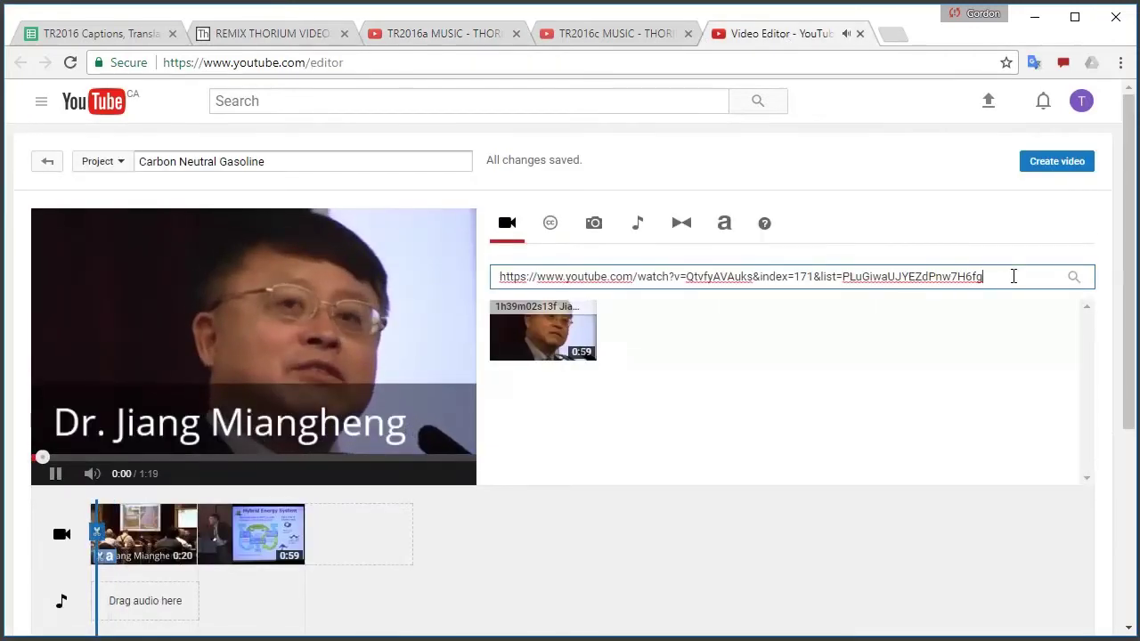
key(ctrl+a)
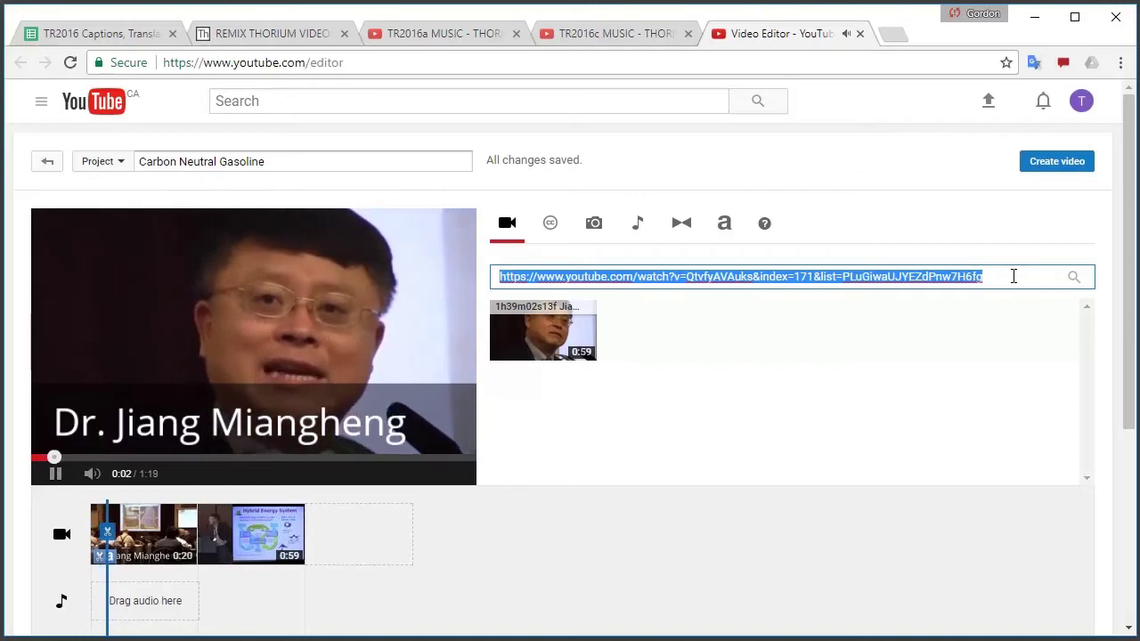
key(ctrl+v)
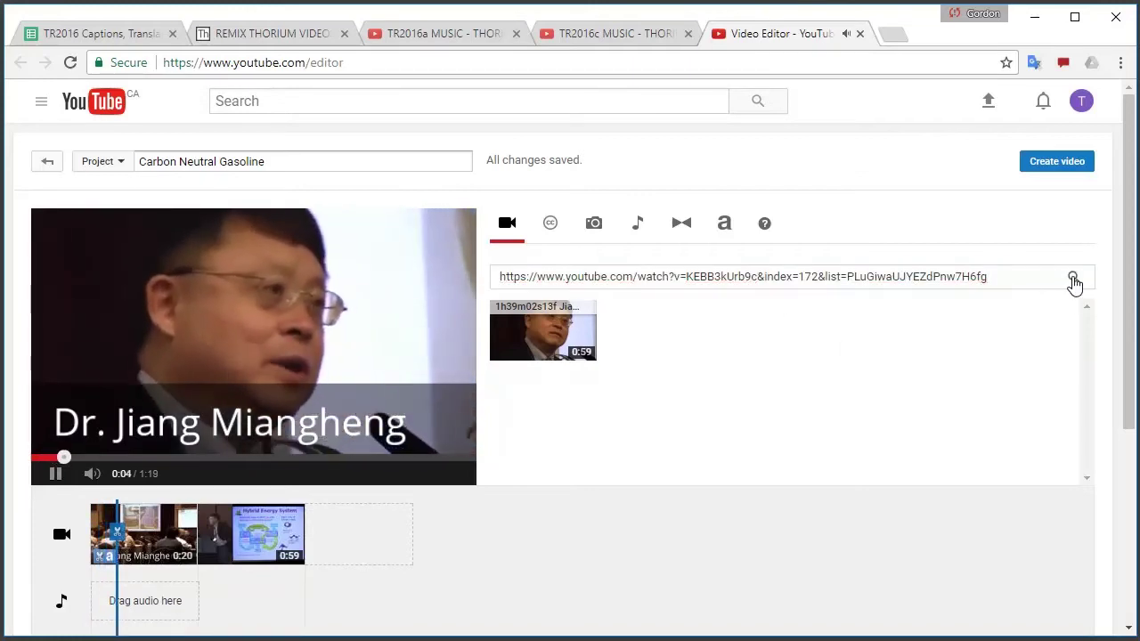
click(1074, 278)
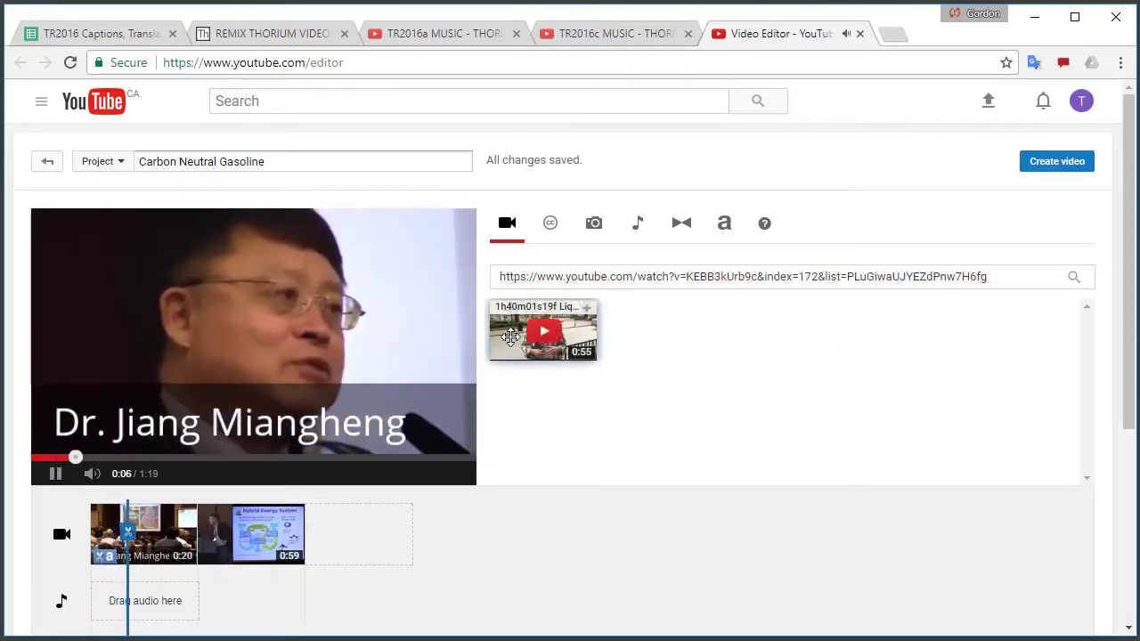
drag(510, 337, 320, 535)
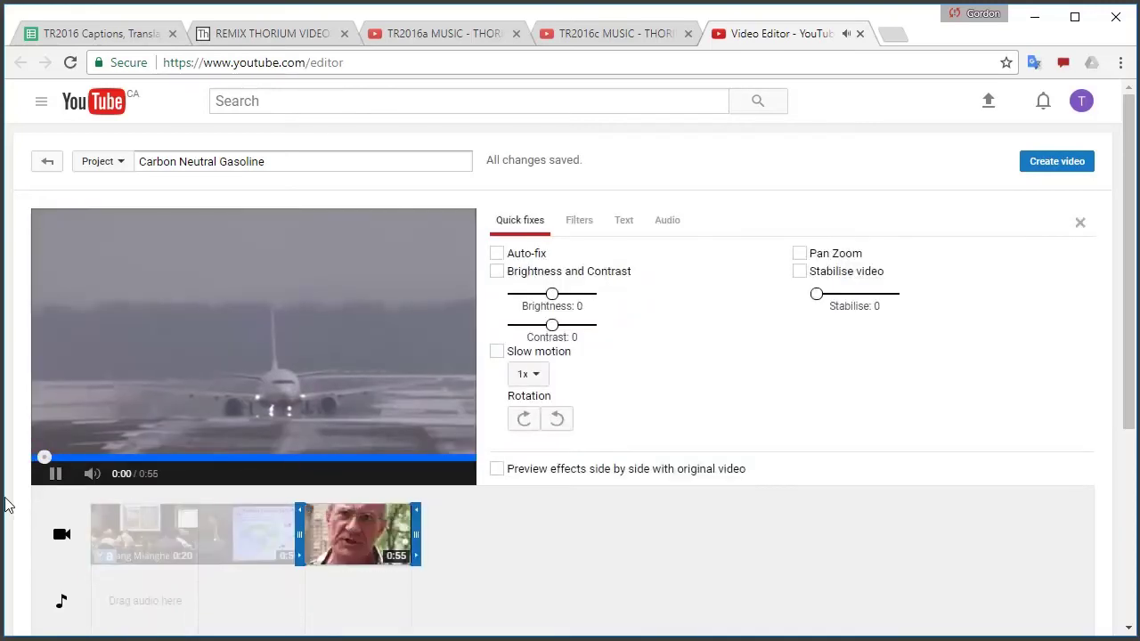
Copy item 173's link from TR2016a and append its 0:10 clip to the timeline
click(663, 36)
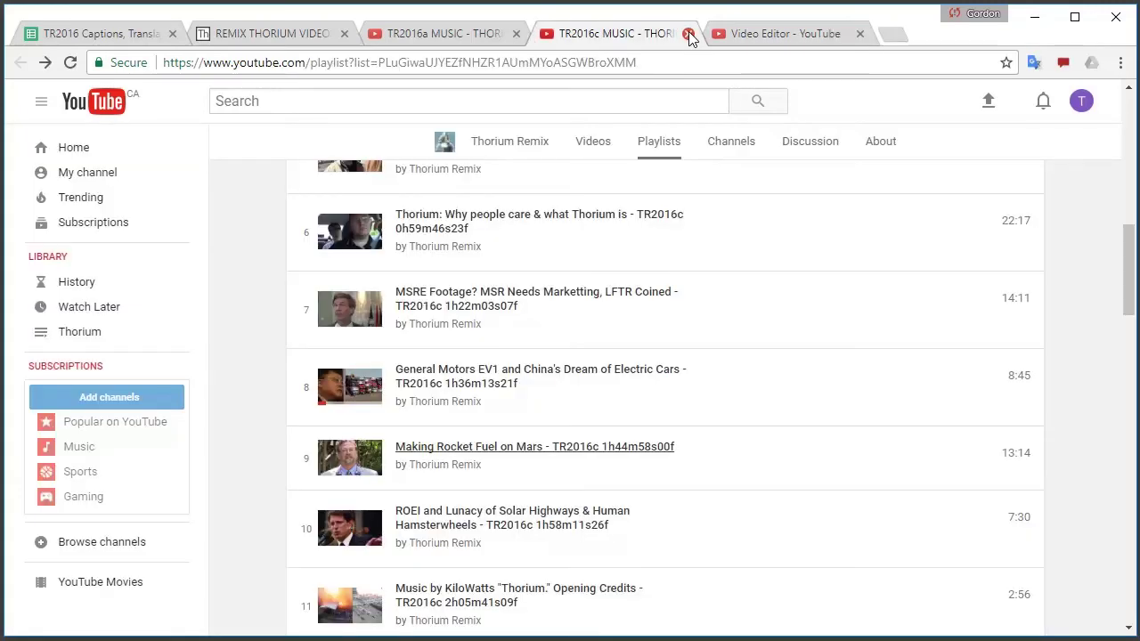
click(688, 34)
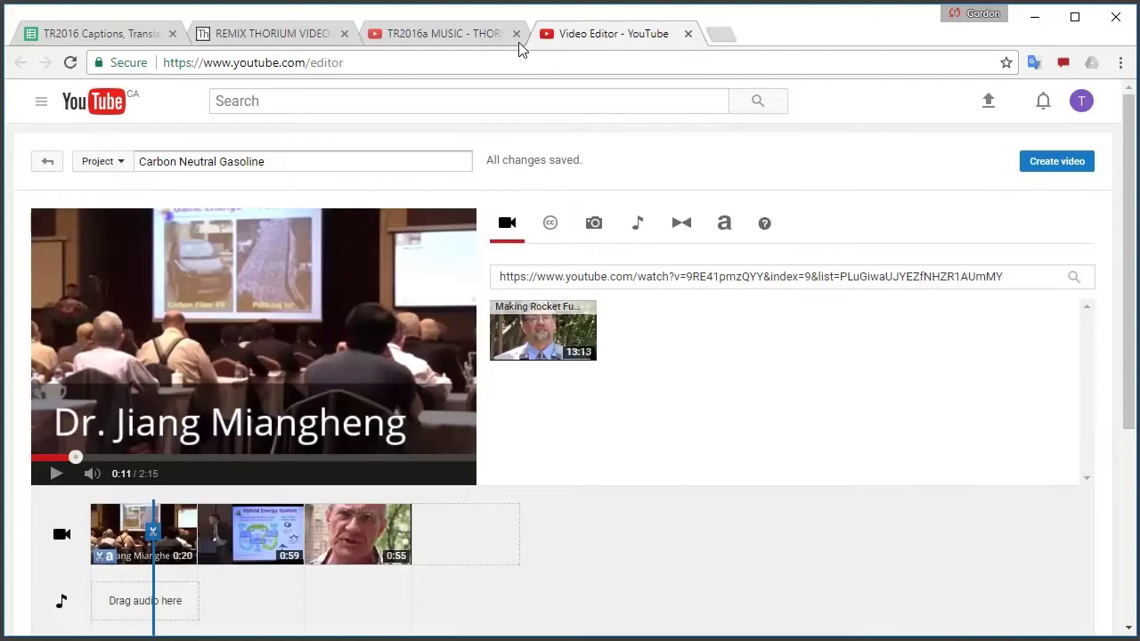
click(434, 32)
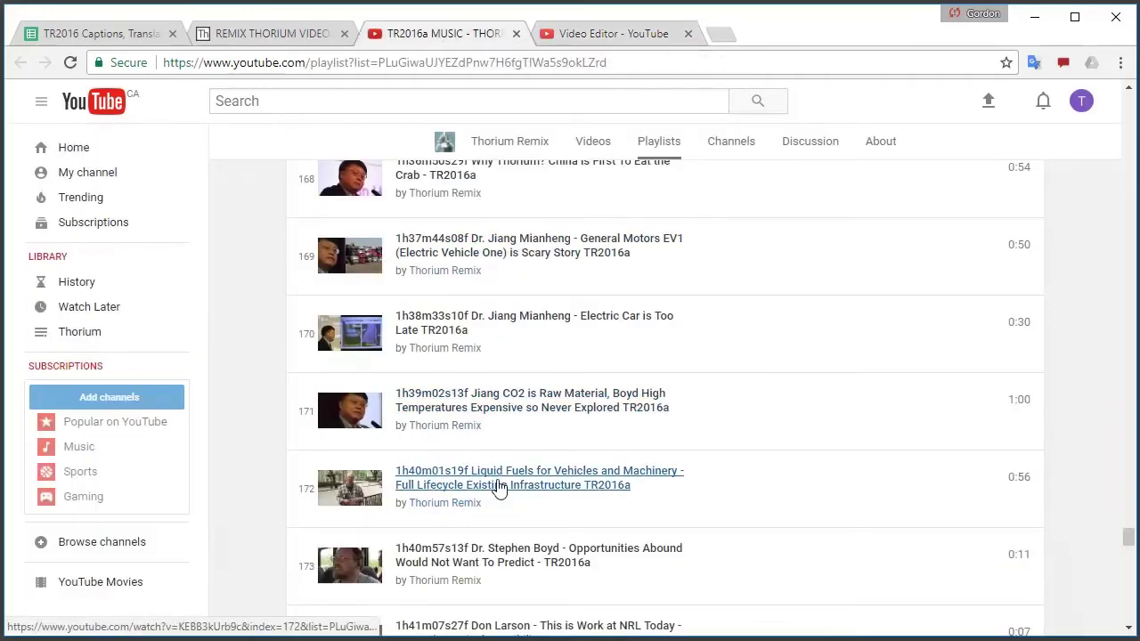
scroll(490, 483, down, 1)
right_click(467, 478)
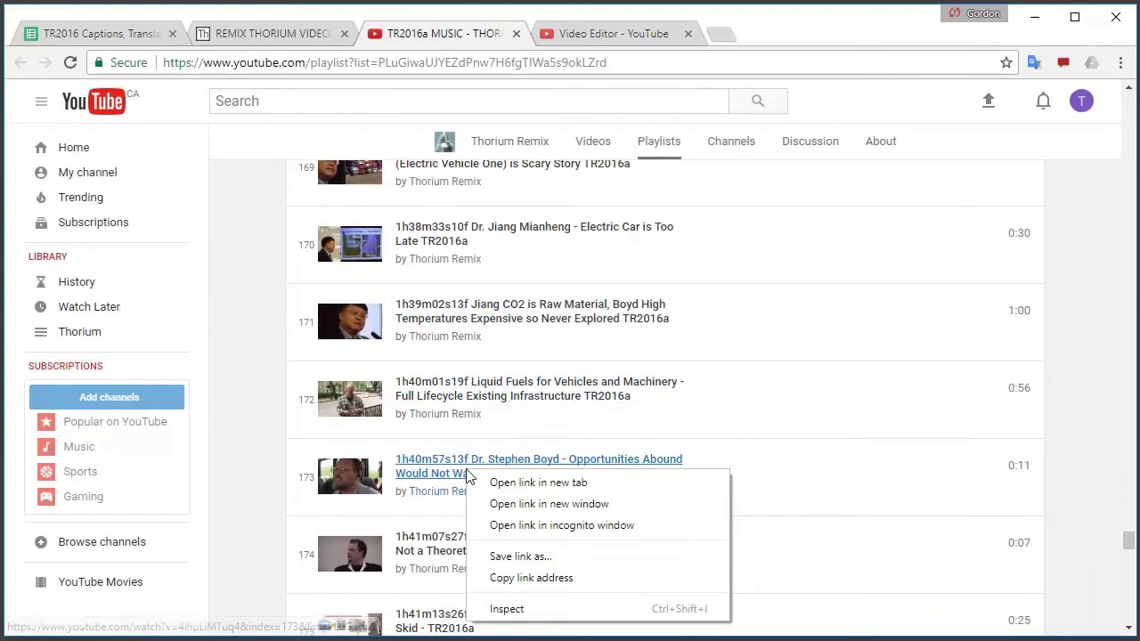
click(560, 579)
click(602, 34)
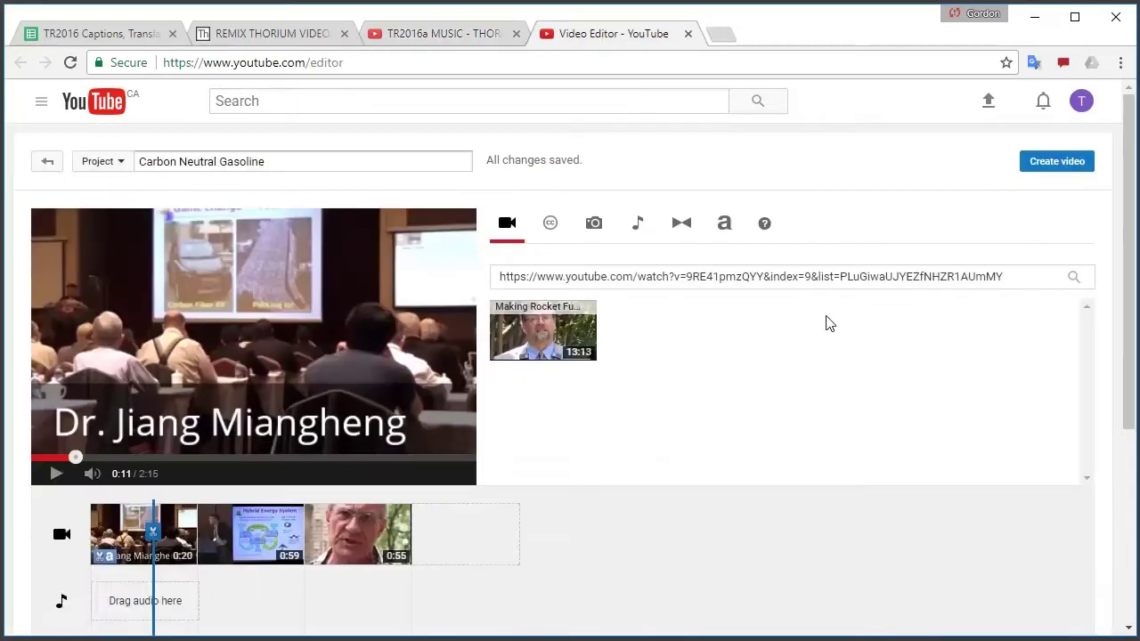
triple_click(933, 278)
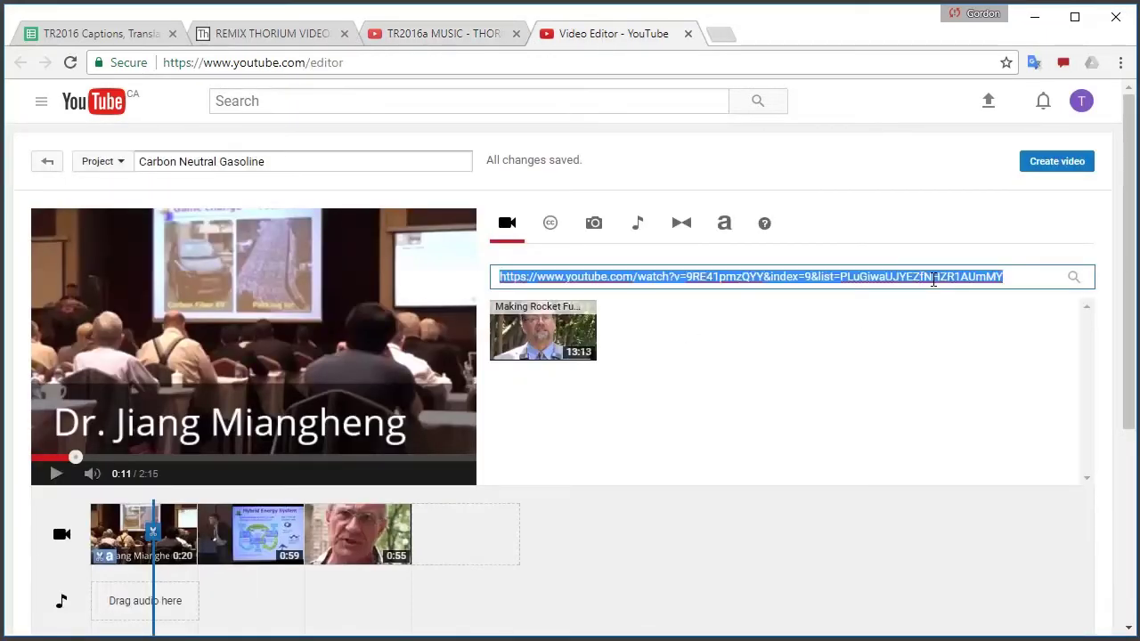
key(ctrl+v)
click(1074, 278)
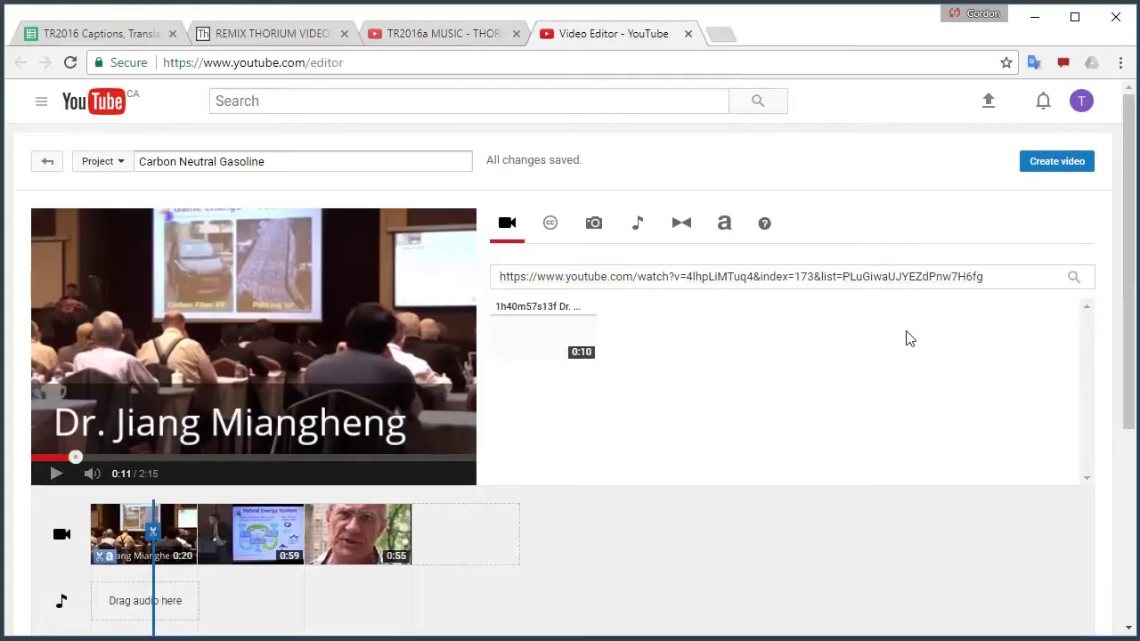
drag(512, 334, 457, 534)
click(54, 474)
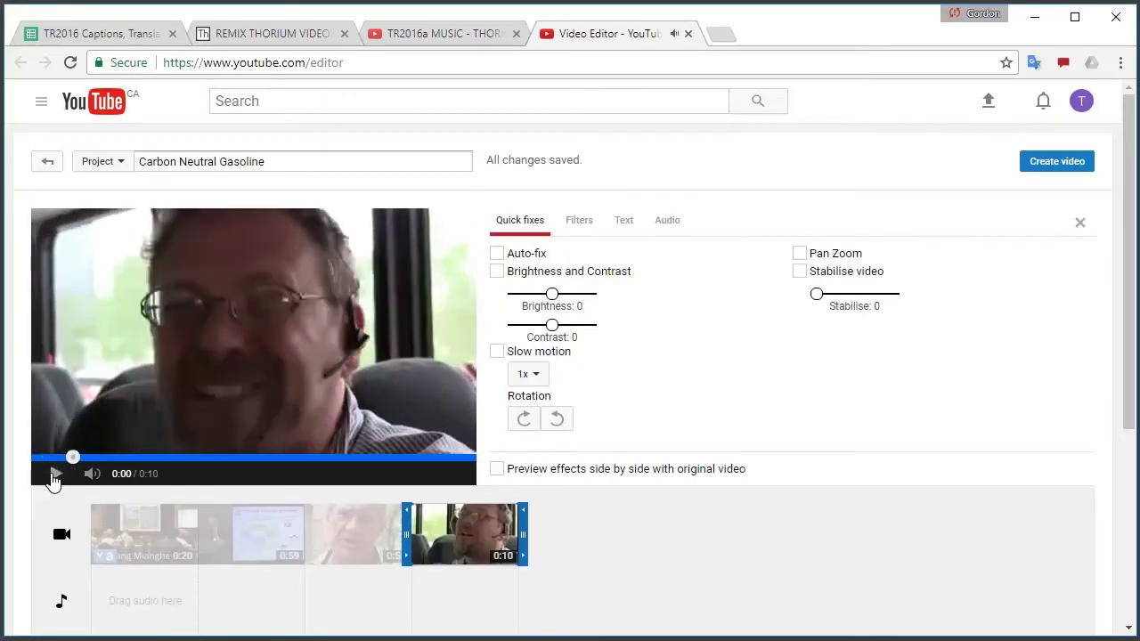
Append item 174's 0:05 clip to the timeline end via its copied link
click(415, 39)
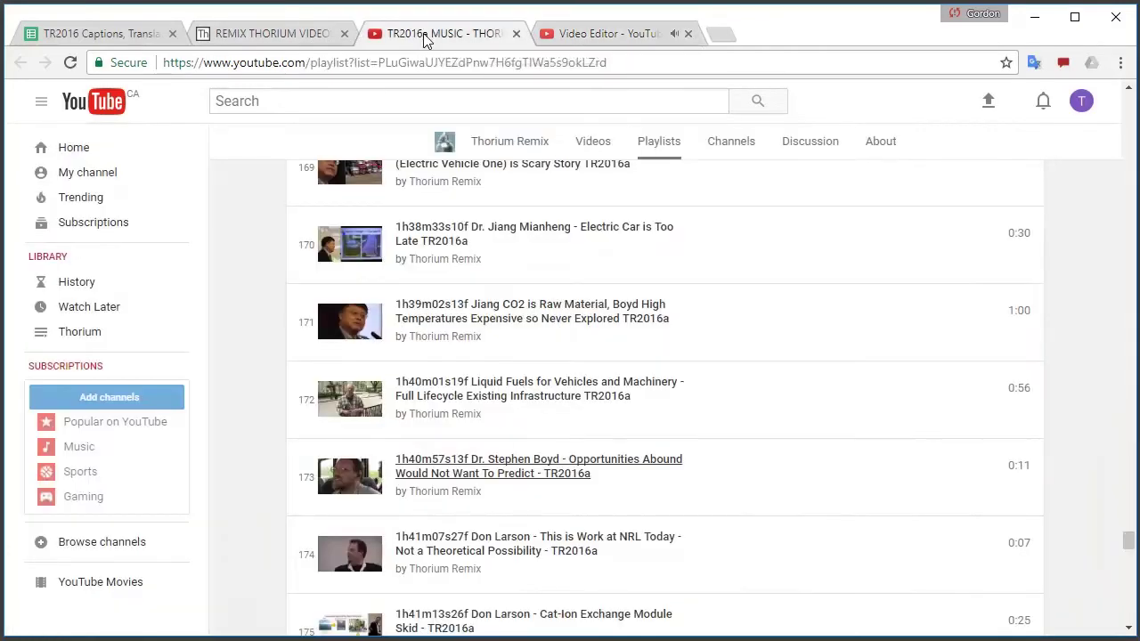
scroll(517, 351, down, 2)
right_click(548, 355)
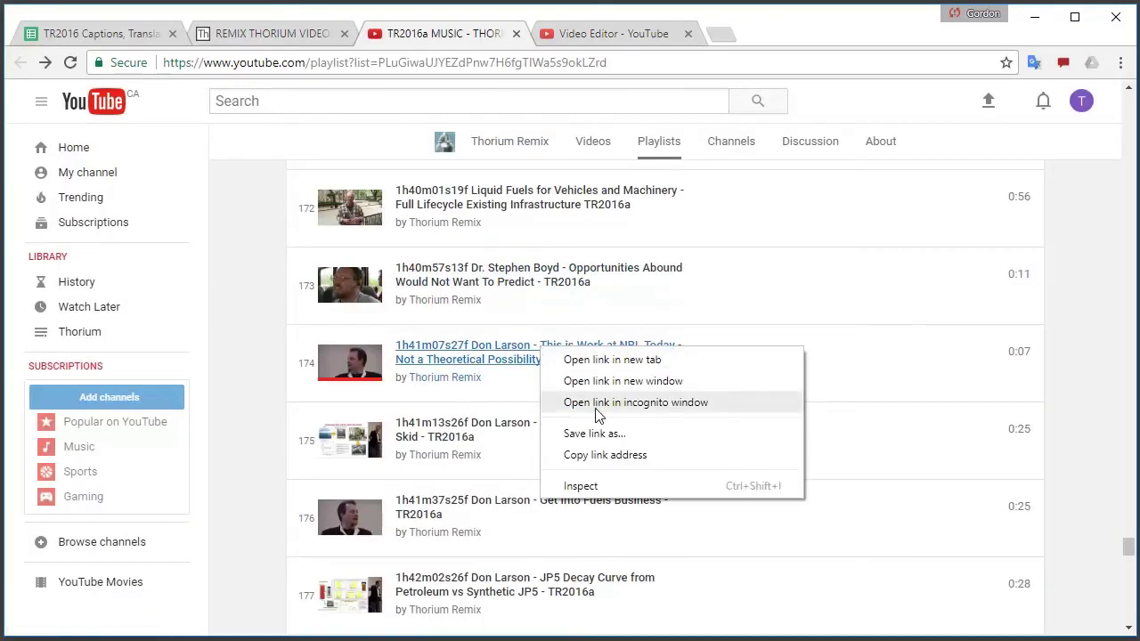
click(631, 456)
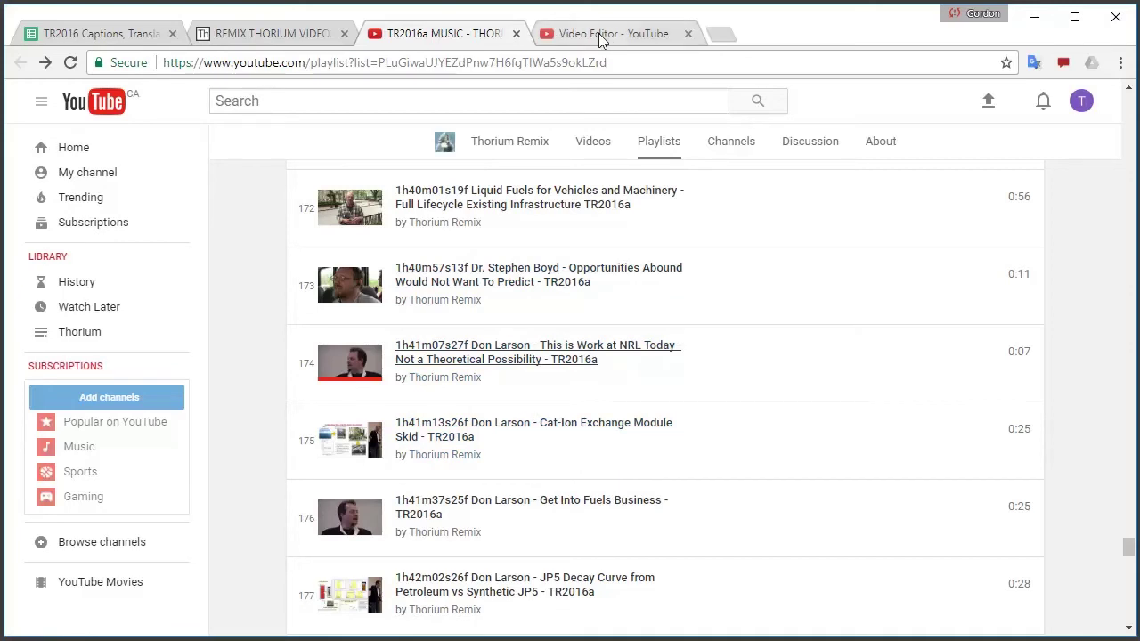
click(600, 34)
click(1080, 225)
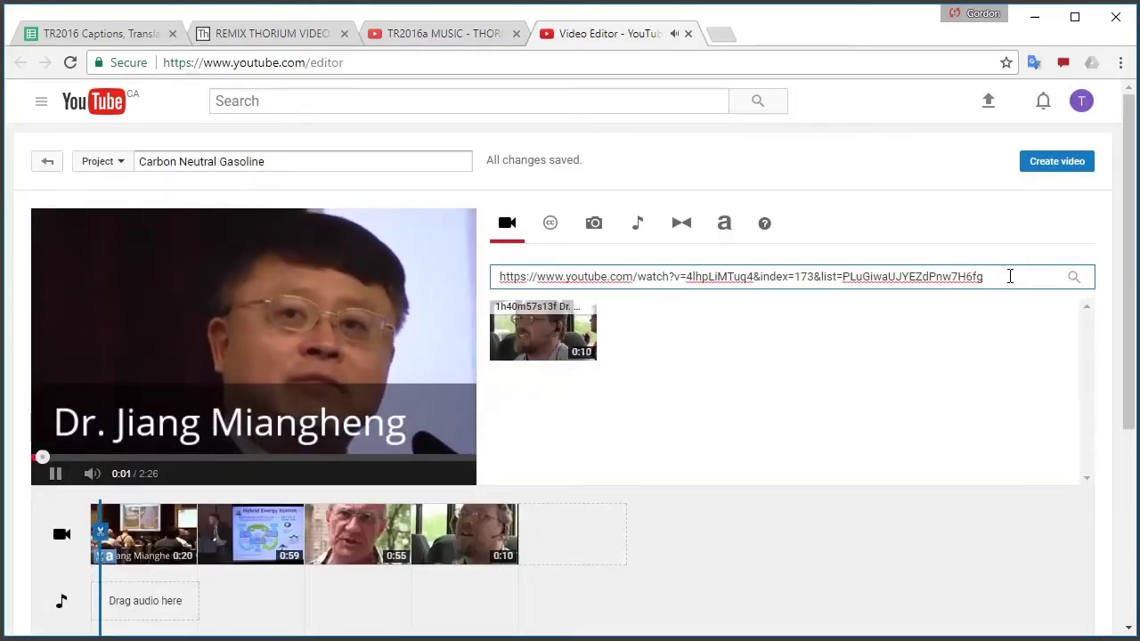
triple_click(1011, 277)
key(ctrl+v)
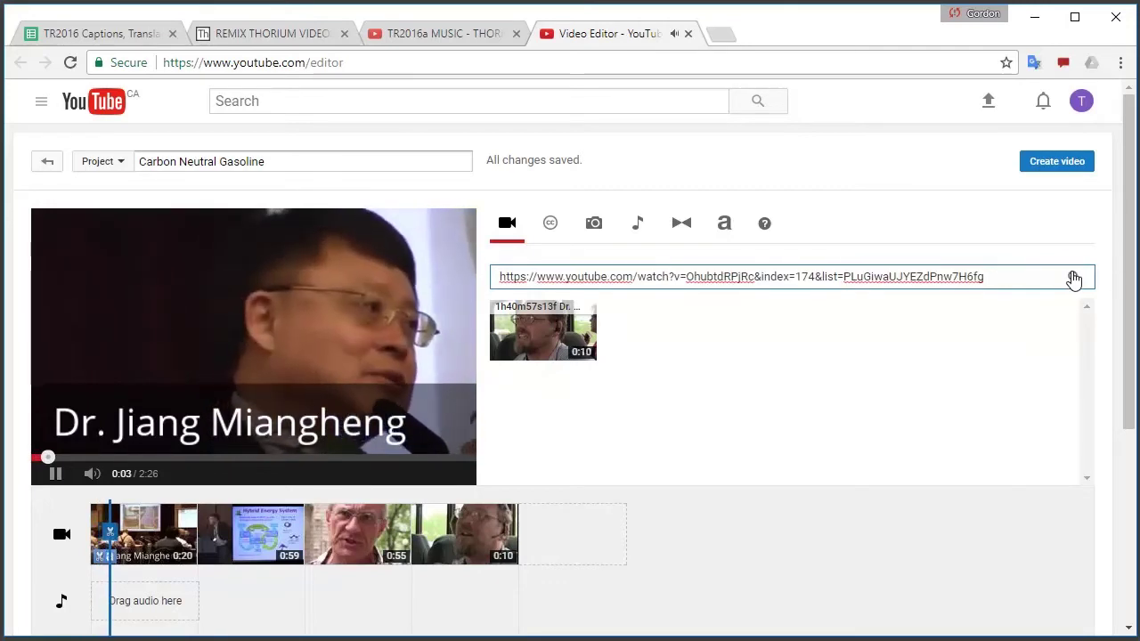
click(1073, 277)
drag(549, 341, 572, 534)
click(573, 535)
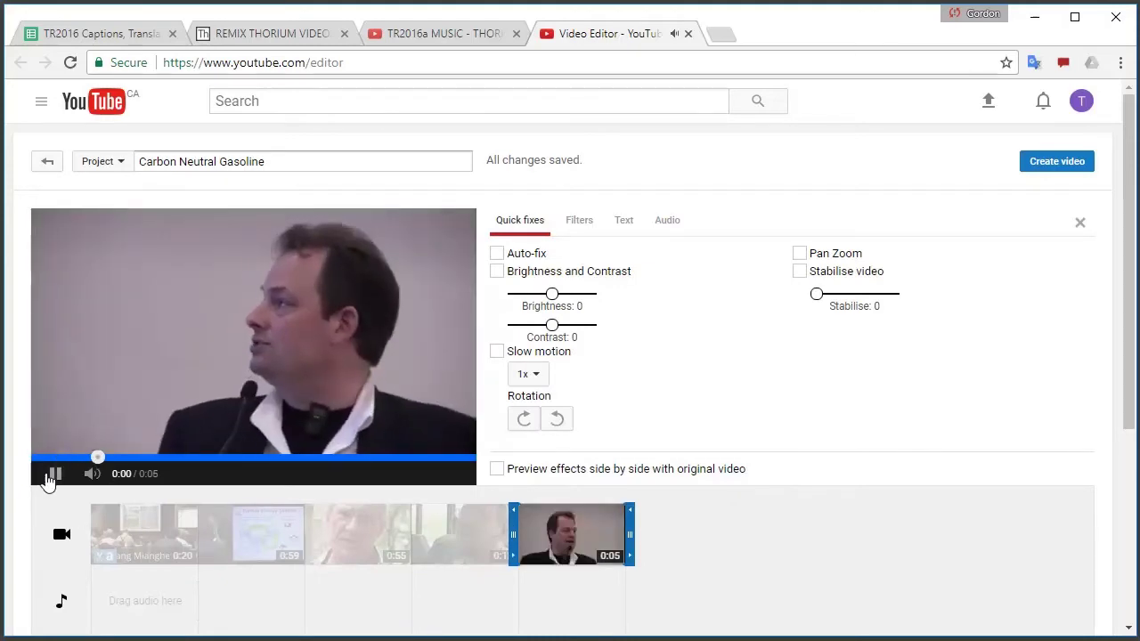
click(55, 476)
Append item 175's 0:23 clip after the 0:05 clip via its copied link
click(434, 33)
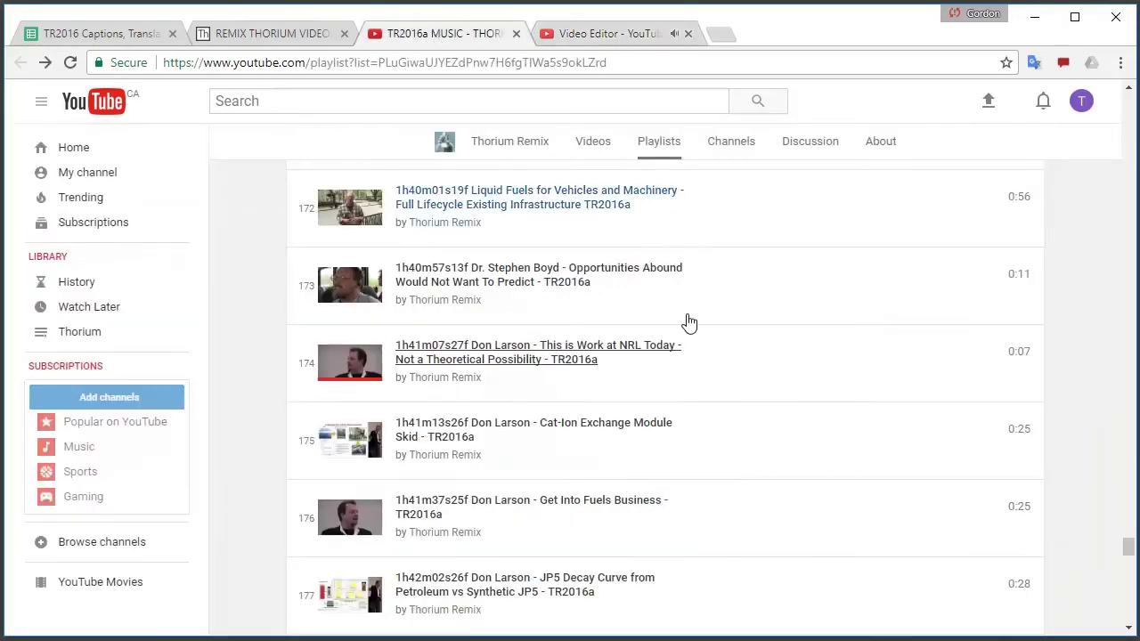
scroll(687, 323, down, 1)
right_click(465, 336)
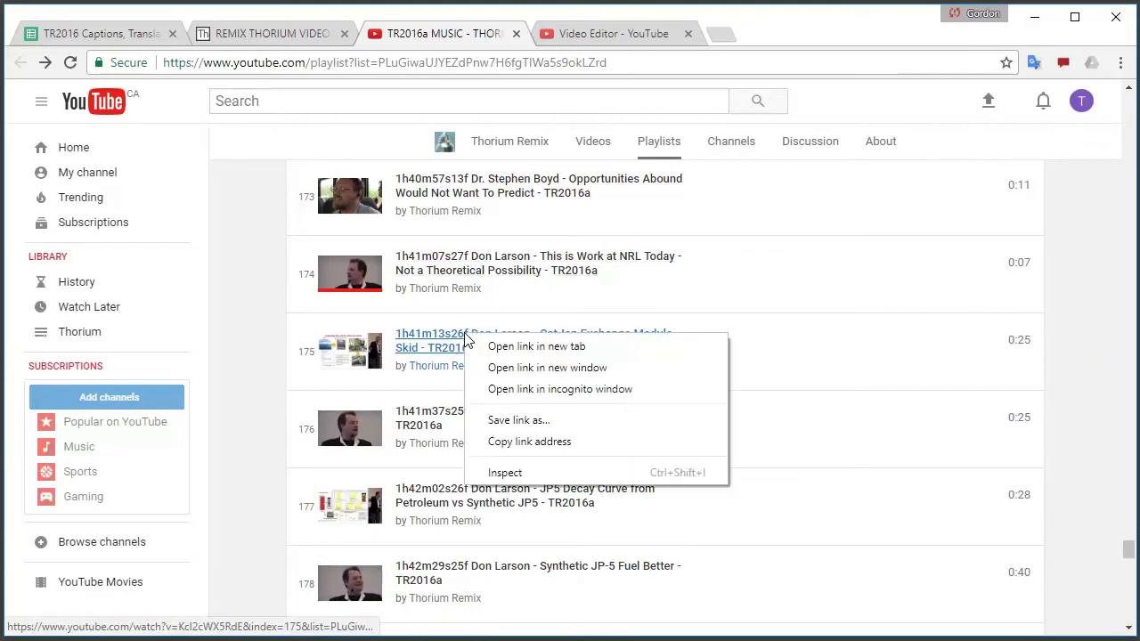
click(529, 442)
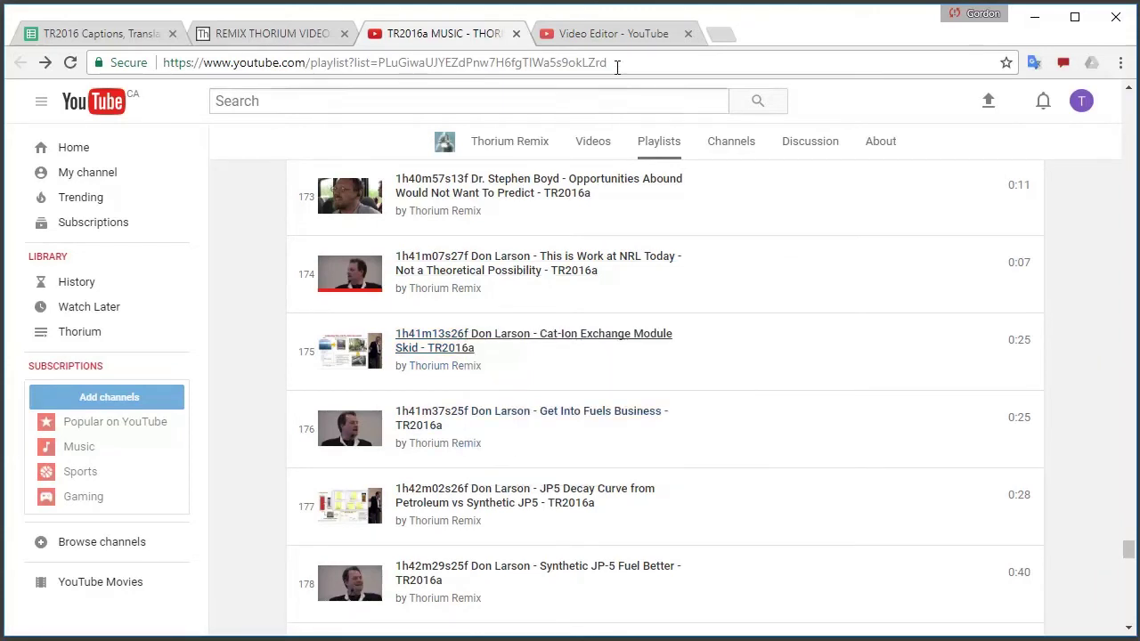
click(605, 35)
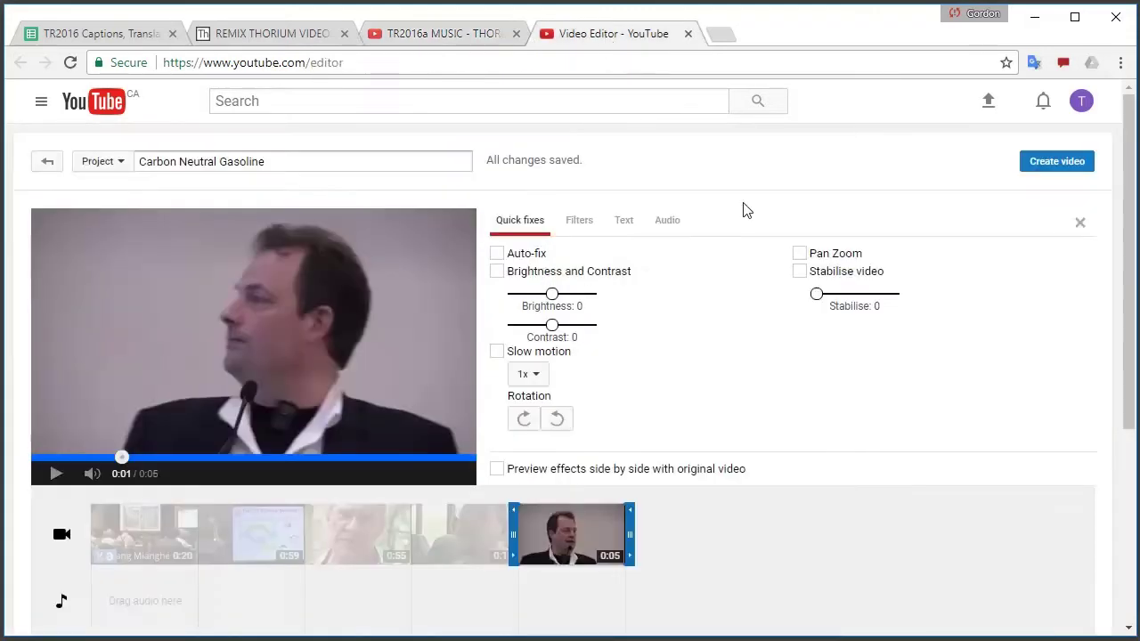
click(1080, 223)
click(999, 276)
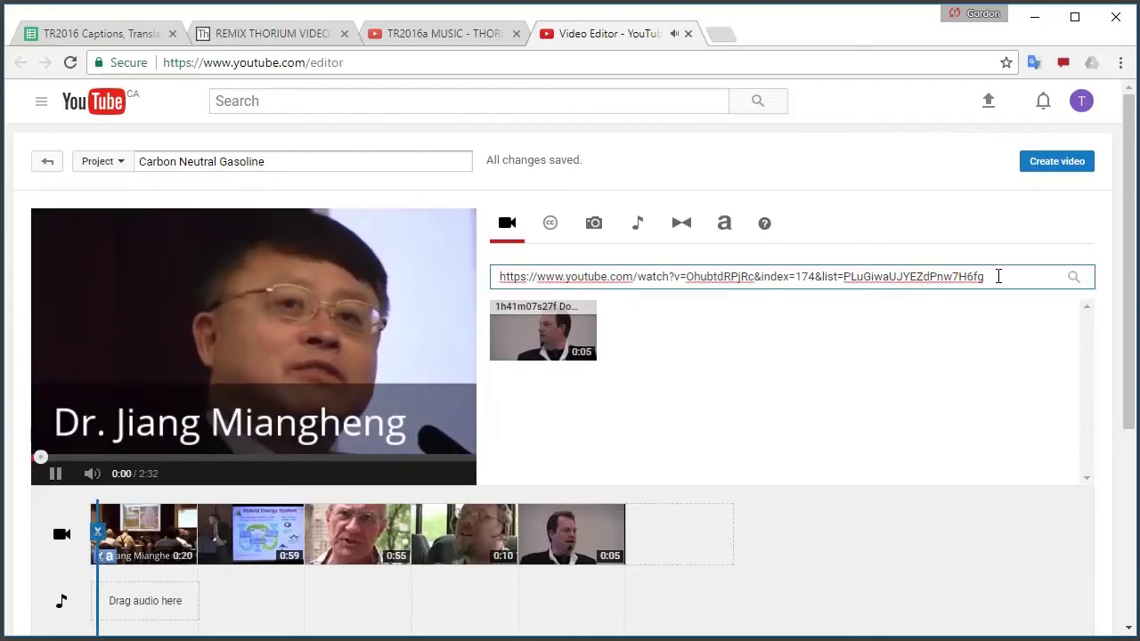
key(ctrl+a)
key(ctrl+v)
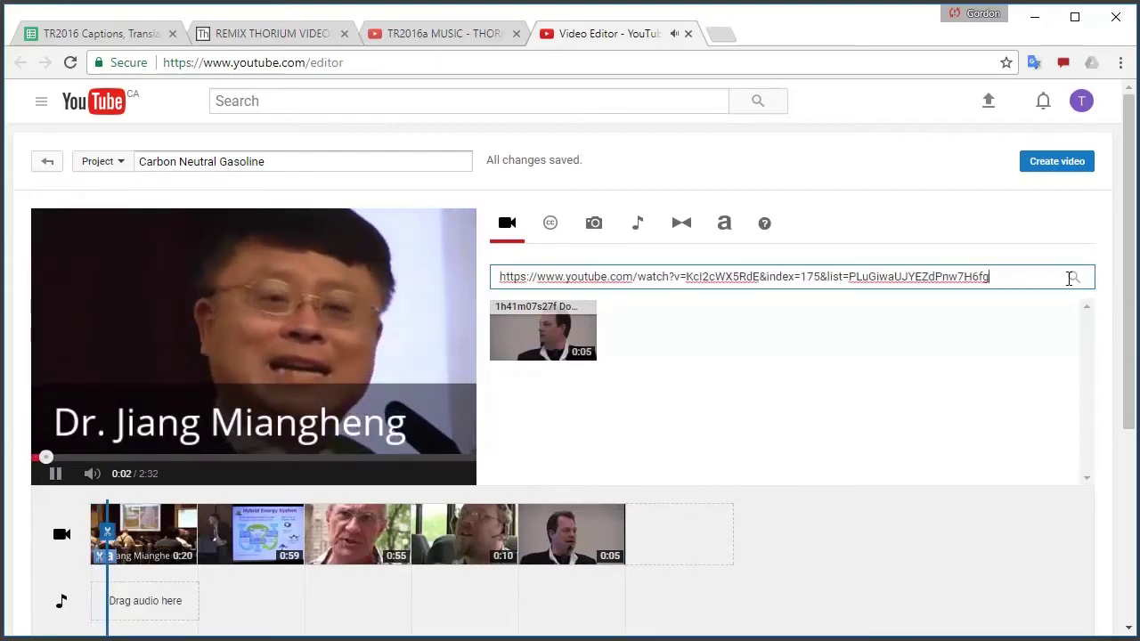
click(1073, 277)
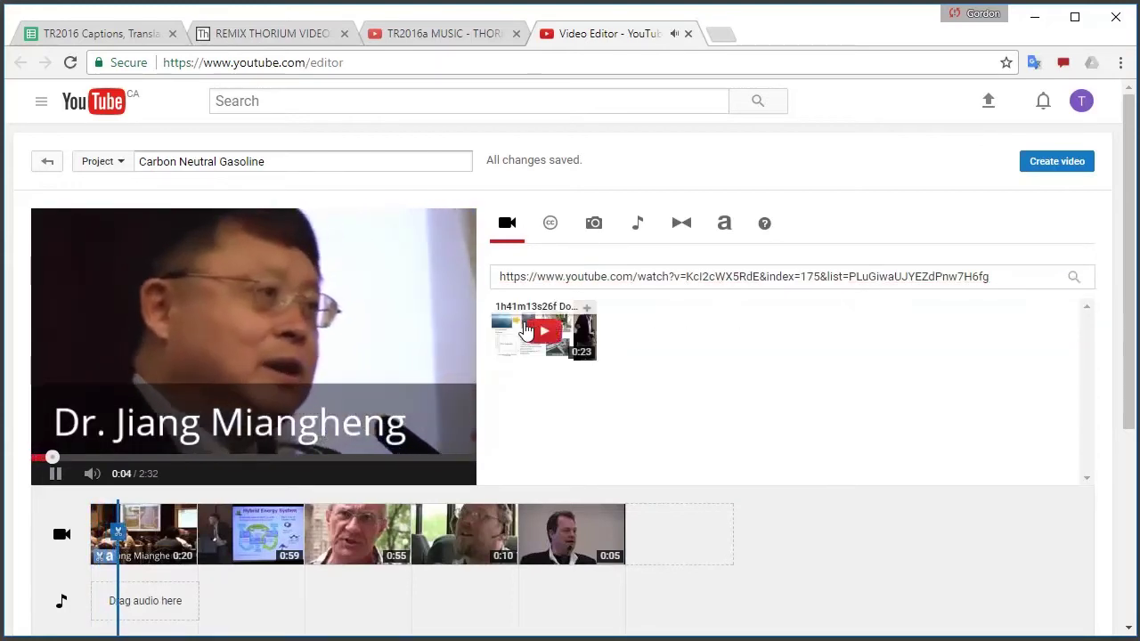
drag(542, 330, 674, 537)
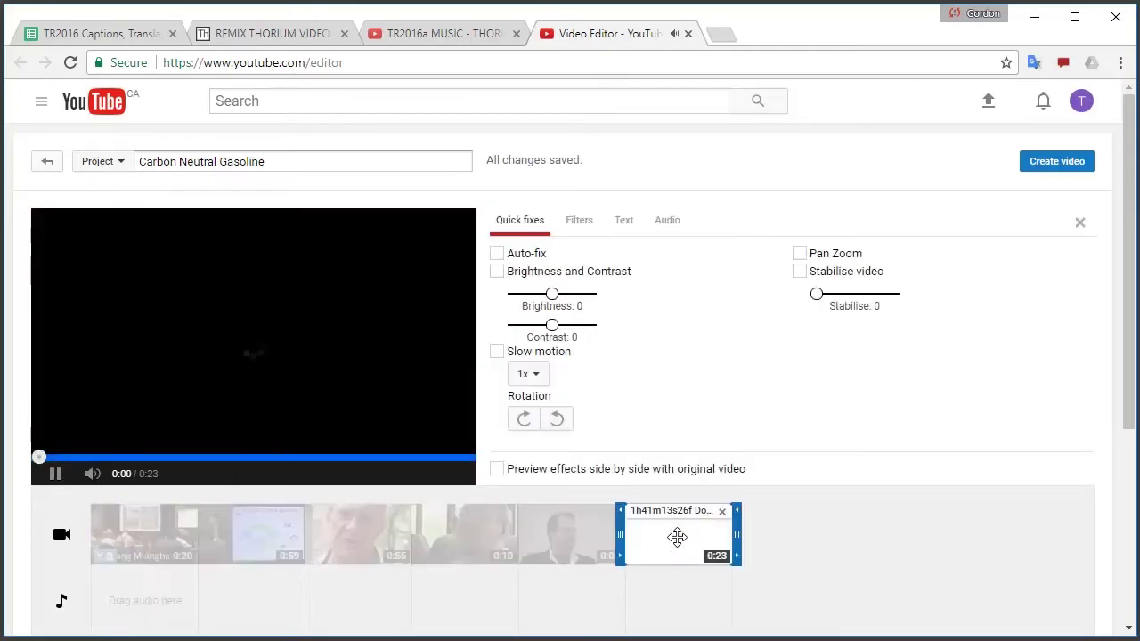
Append item 176's 0:24 clip to the timeline end via its copied link
click(423, 29)
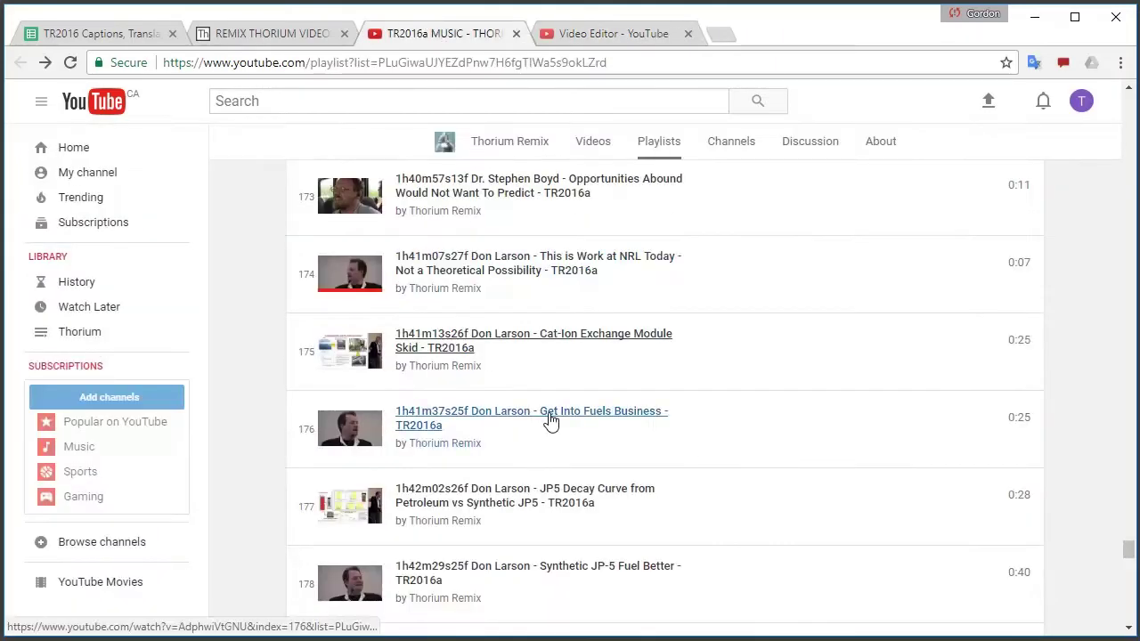
right_click(550, 418)
click(598, 519)
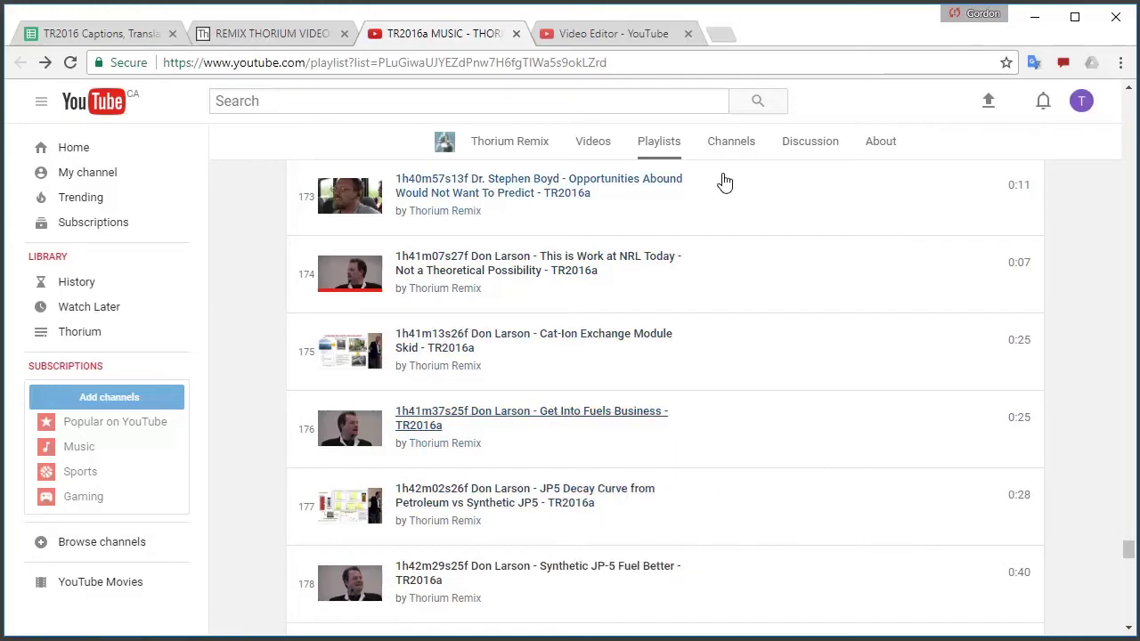
click(628, 36)
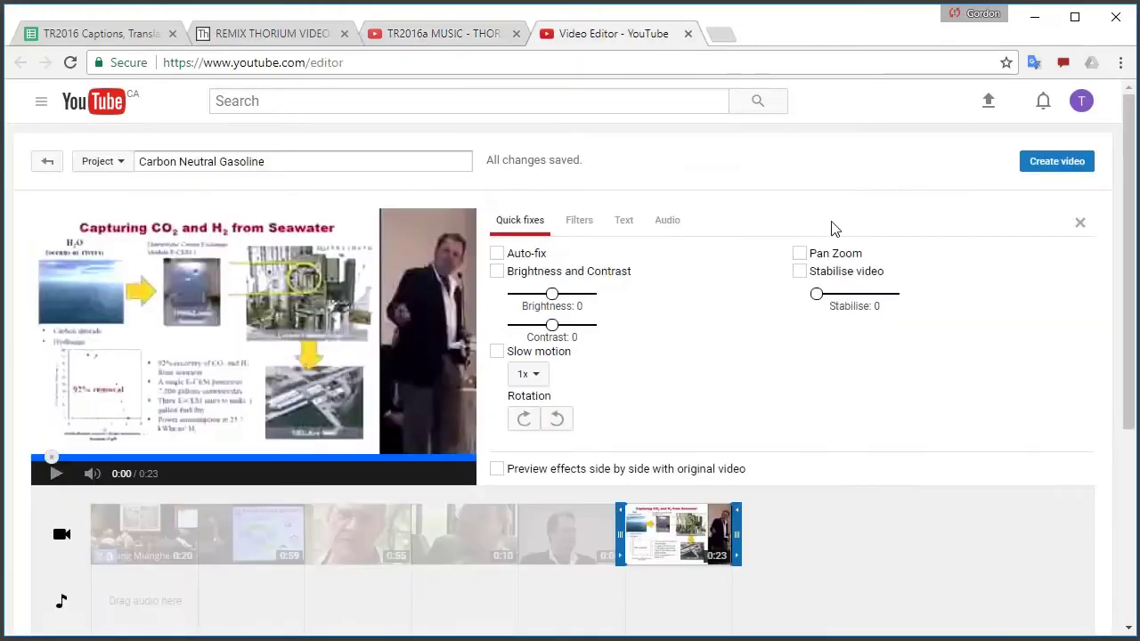
click(1079, 222)
click(1018, 279)
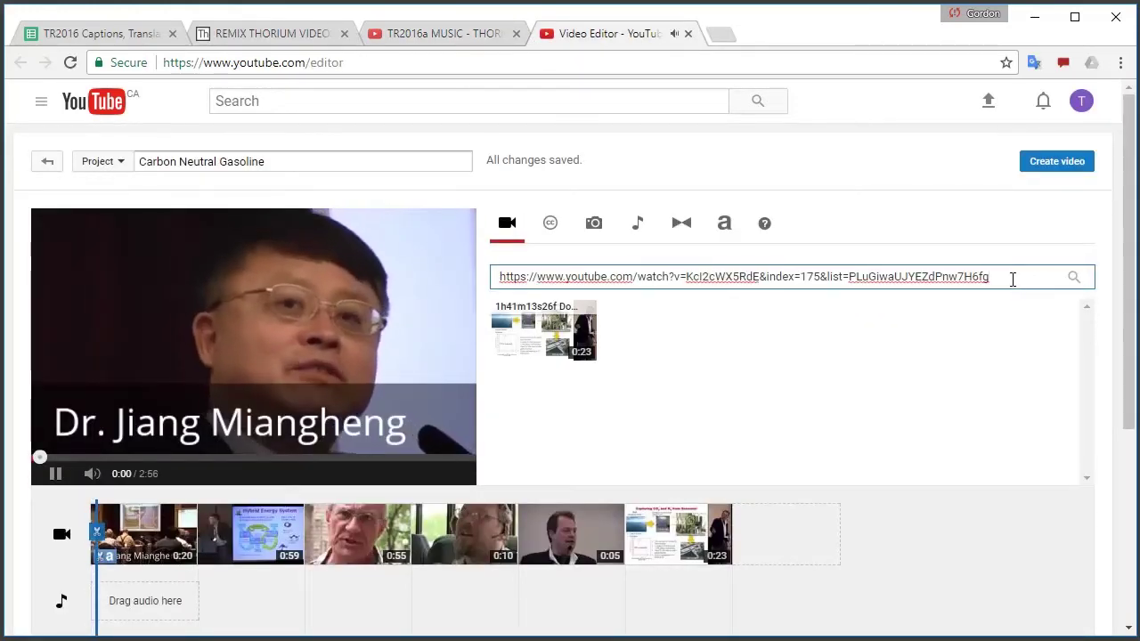
key(ctrl+a)
key(ctrl+v)
click(1072, 279)
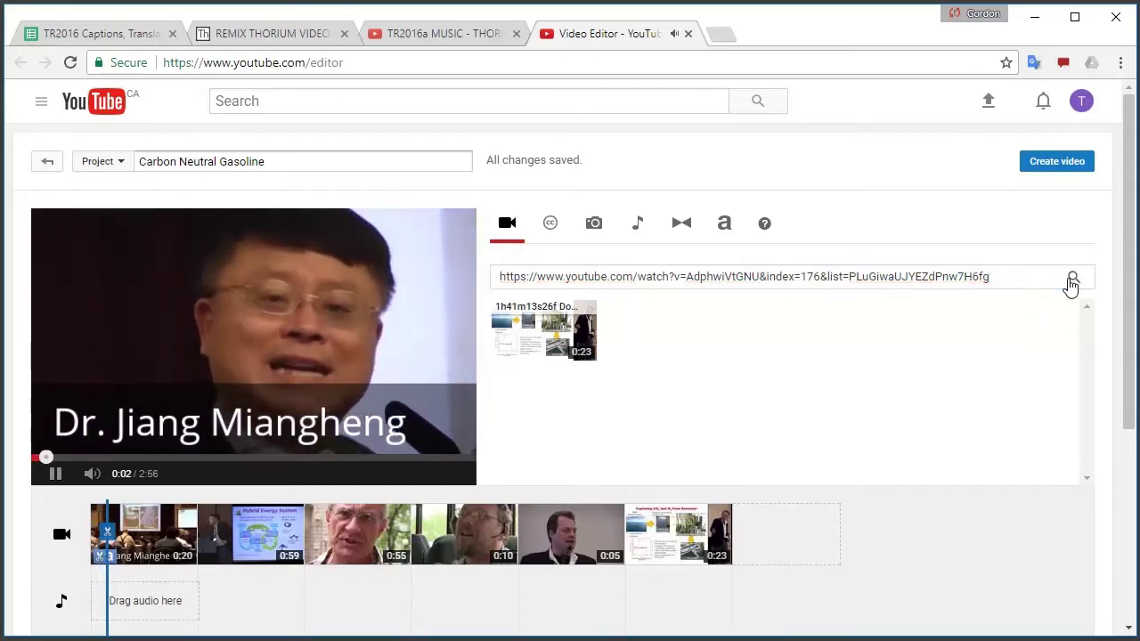
drag(543, 328, 777, 527)
click(54, 476)
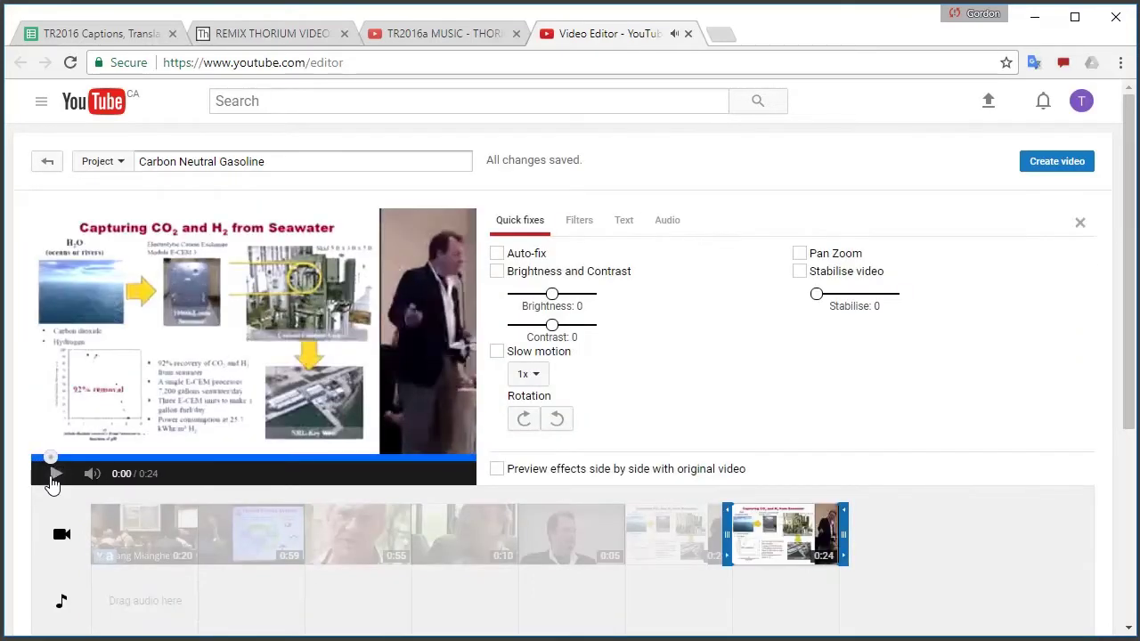
Copy item 177's link from the TR2016a playlist and return to the editor
click(436, 34)
scroll(751, 364, down, 2)
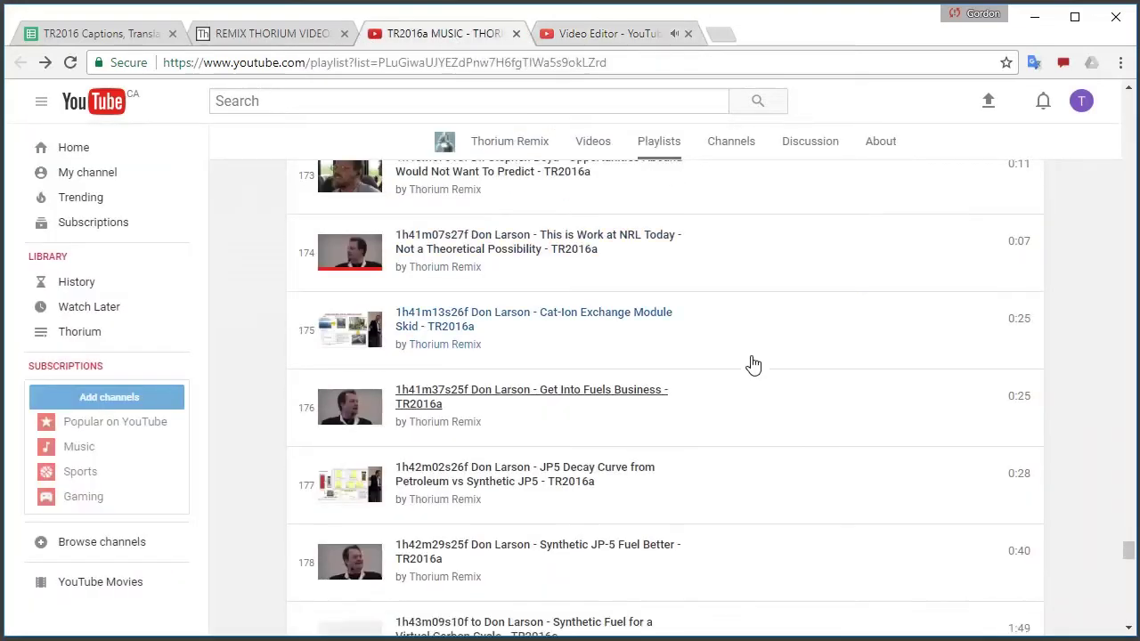
right_click(524, 330)
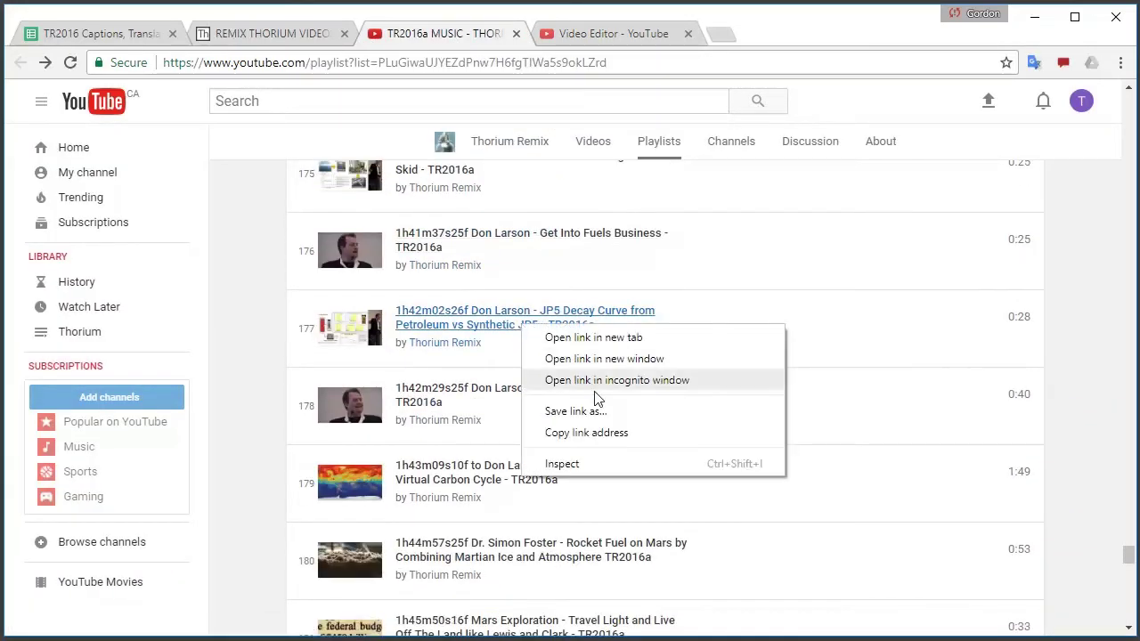
click(593, 433)
click(608, 34)
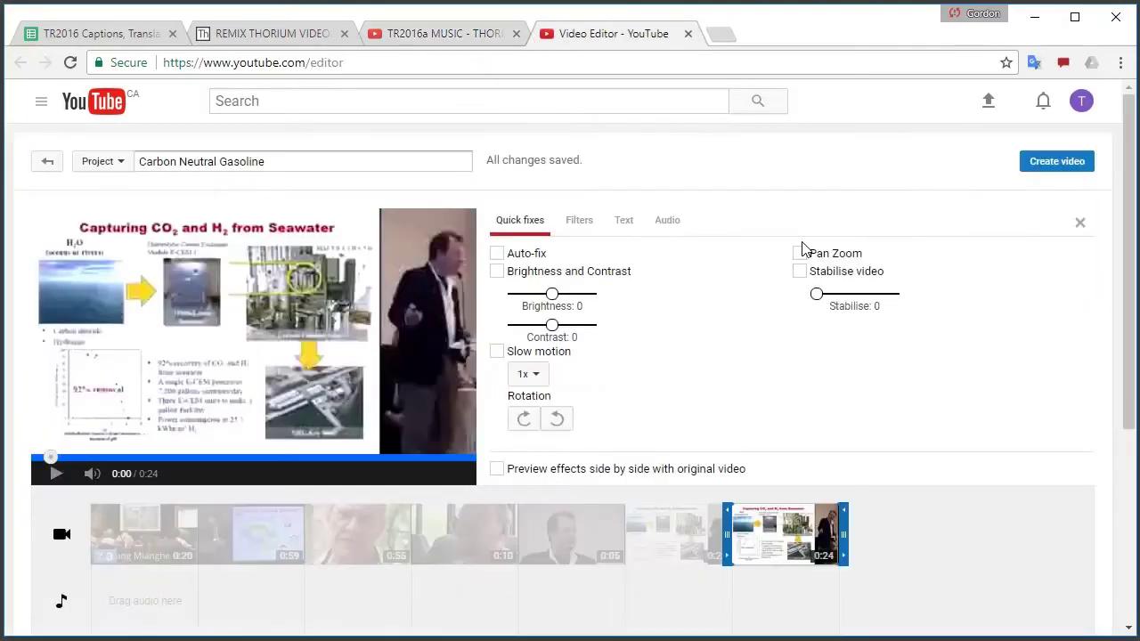
click(1080, 224)
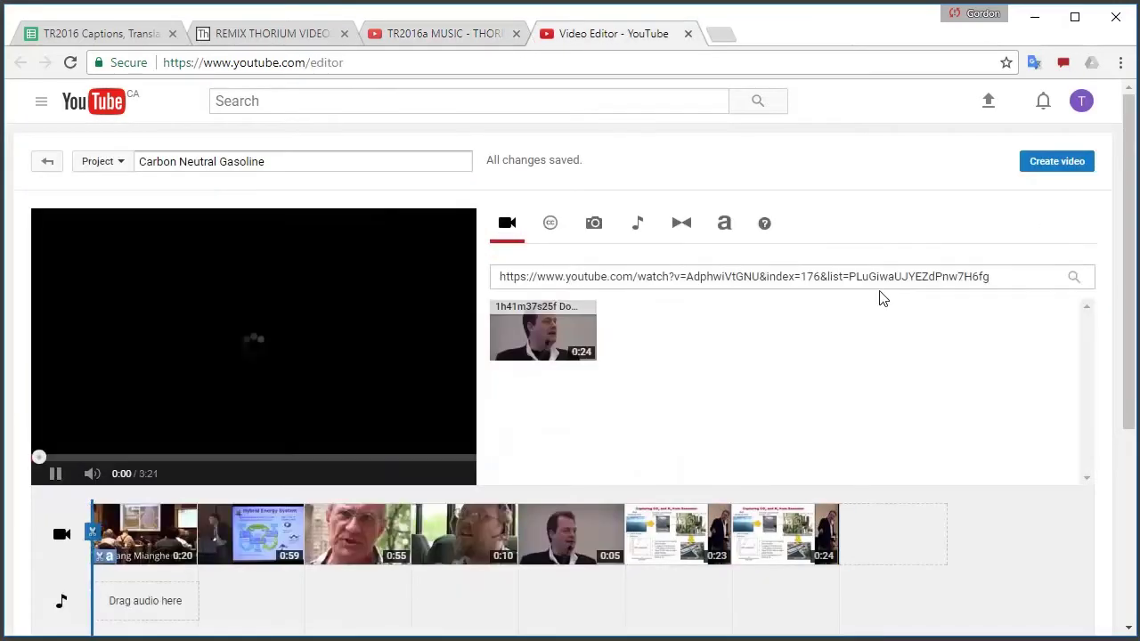
Search by item 177's link and append its 0:26 clip to the timeline end
click(55, 476)
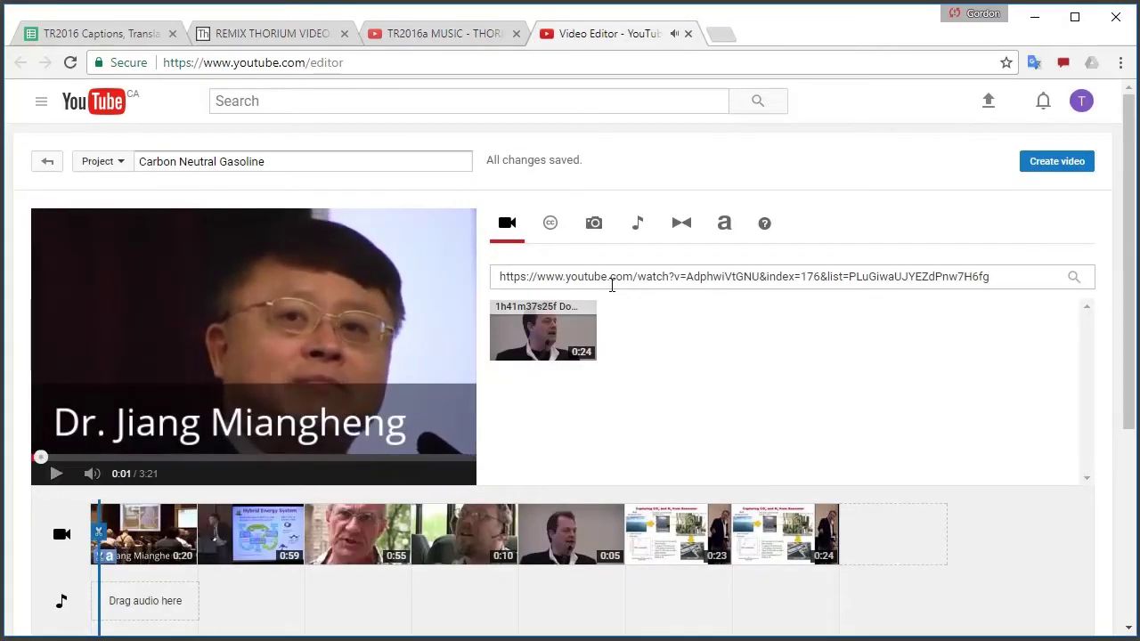
triple_click(641, 281)
key(ctrl+v)
click(1073, 278)
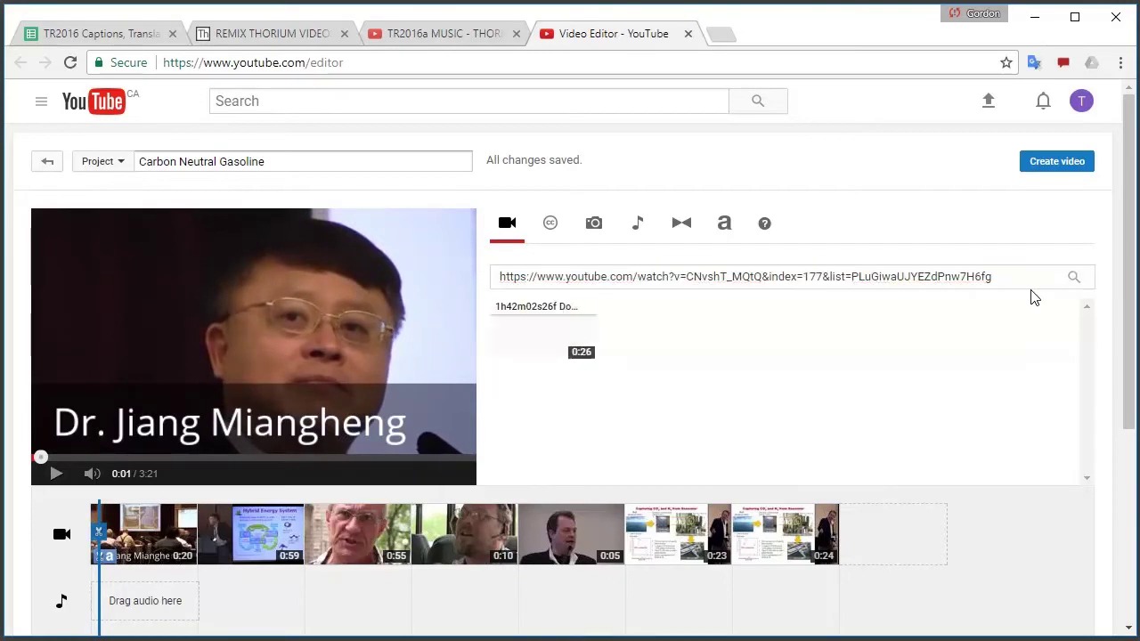
drag(514, 338, 882, 539)
click(46, 475)
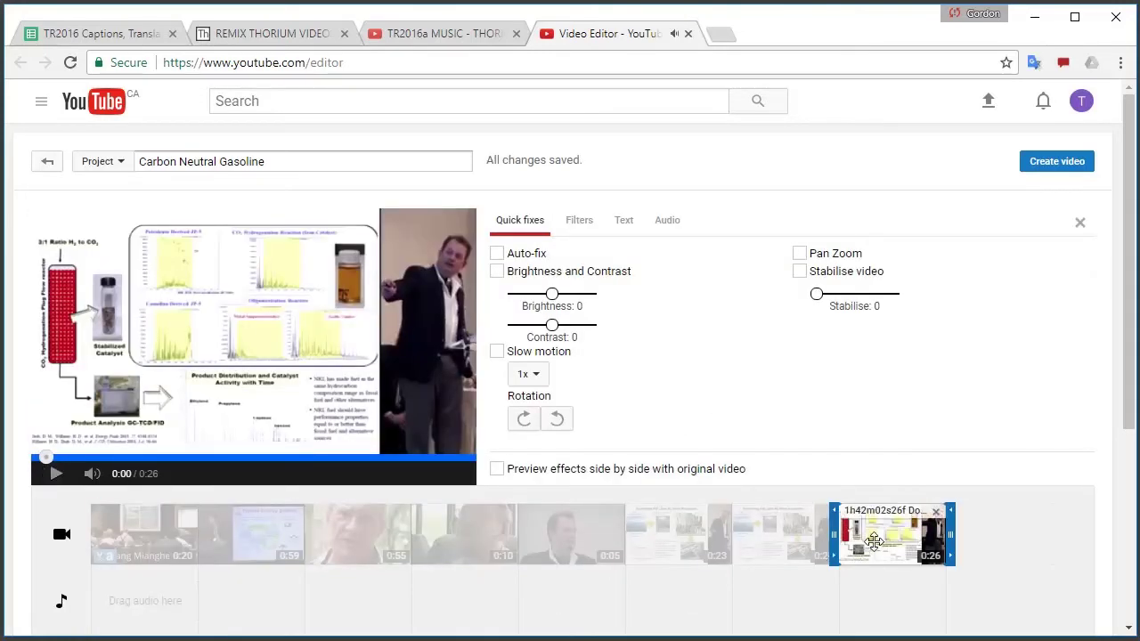
Append item 178's 0:39 'Synthetic JP-5 Fuel Better' clip to the timeline end
click(454, 35)
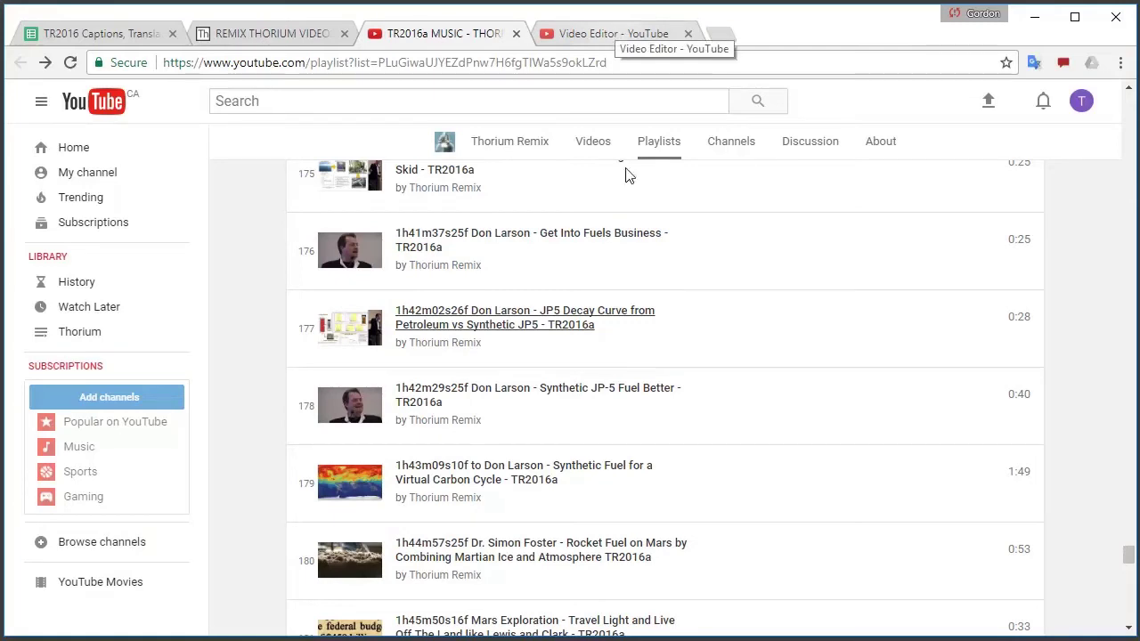
right_click(503, 403)
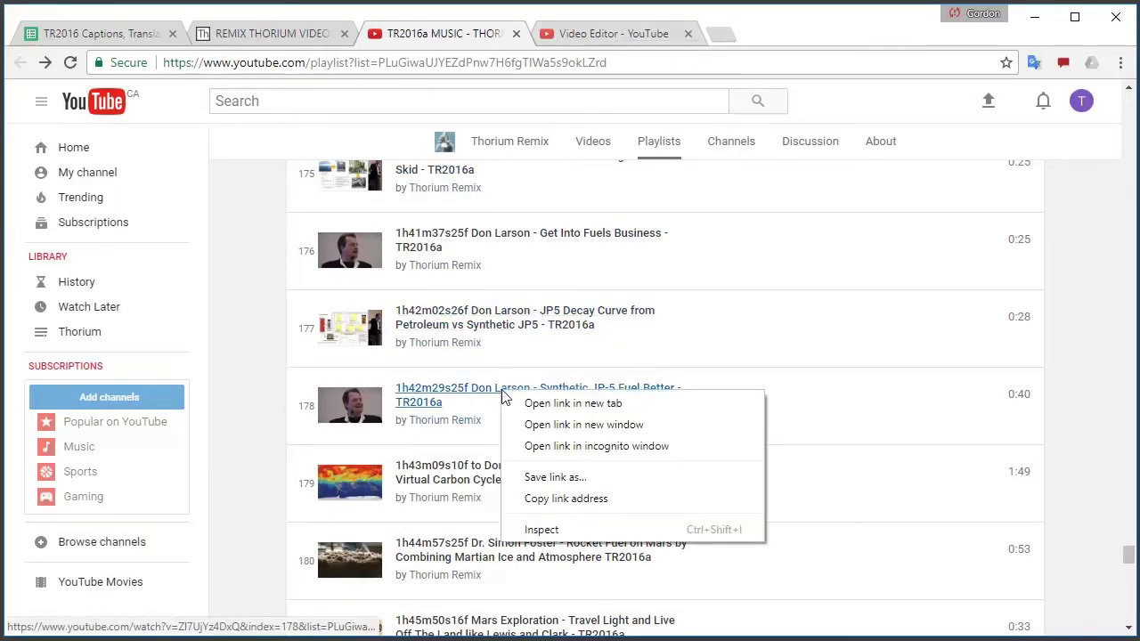
click(566, 499)
click(612, 35)
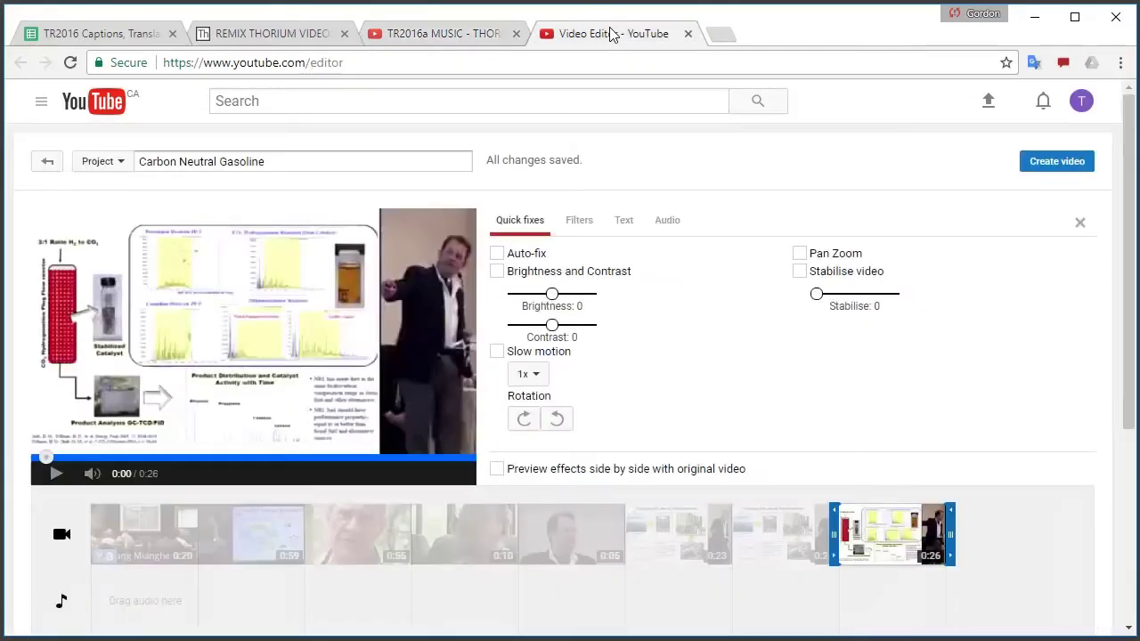
click(1083, 227)
click(819, 275)
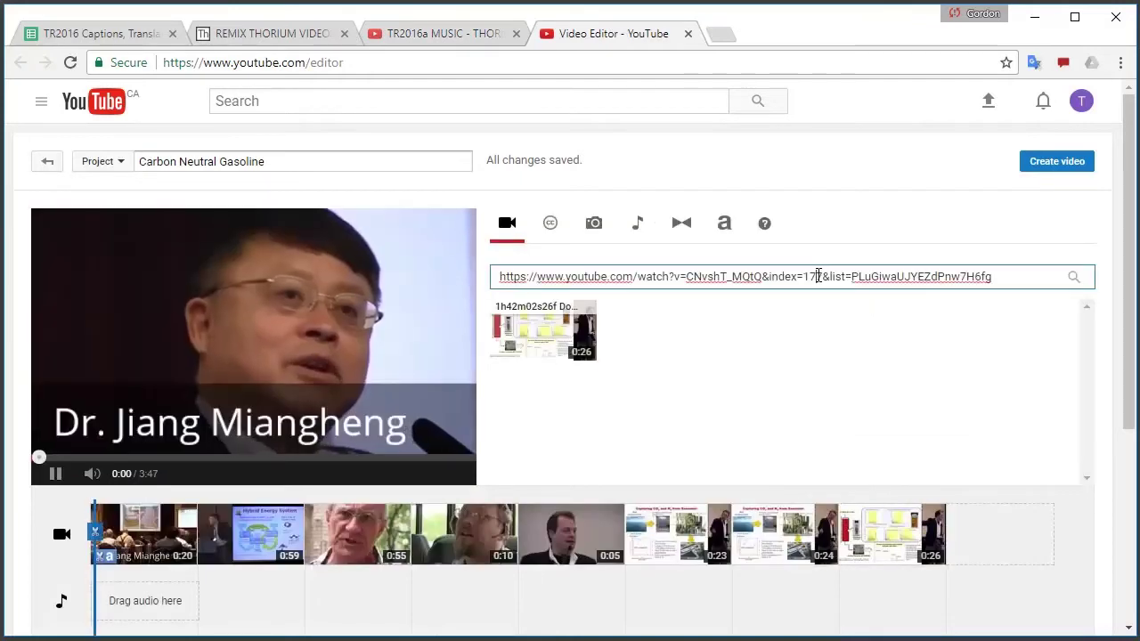
key(ctrl+a)
key(ctrl+v)
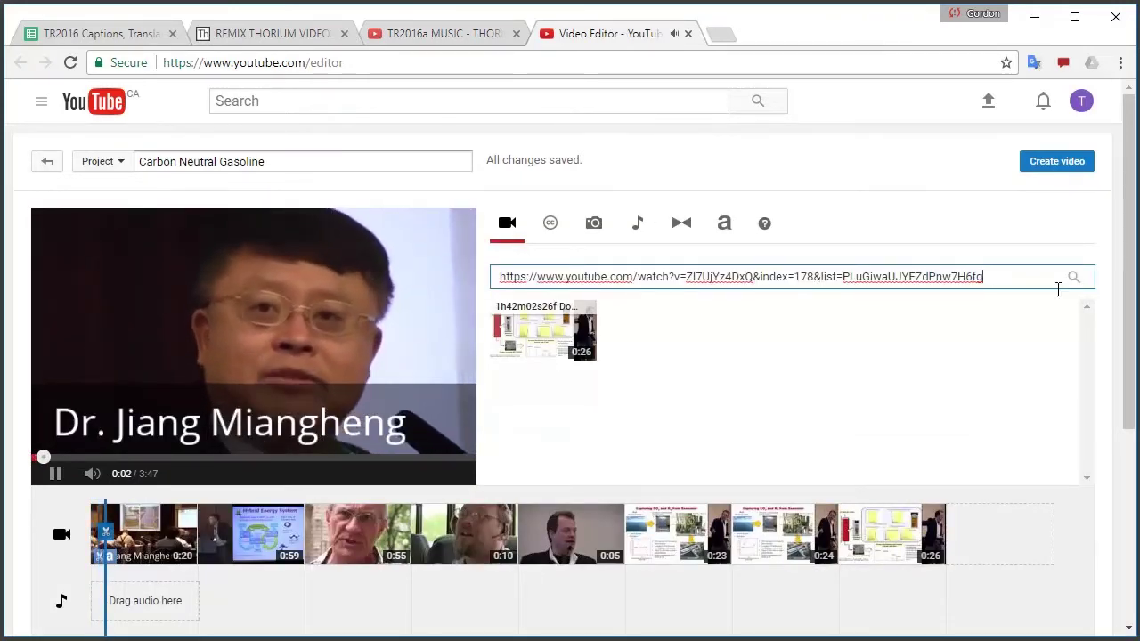
click(1074, 278)
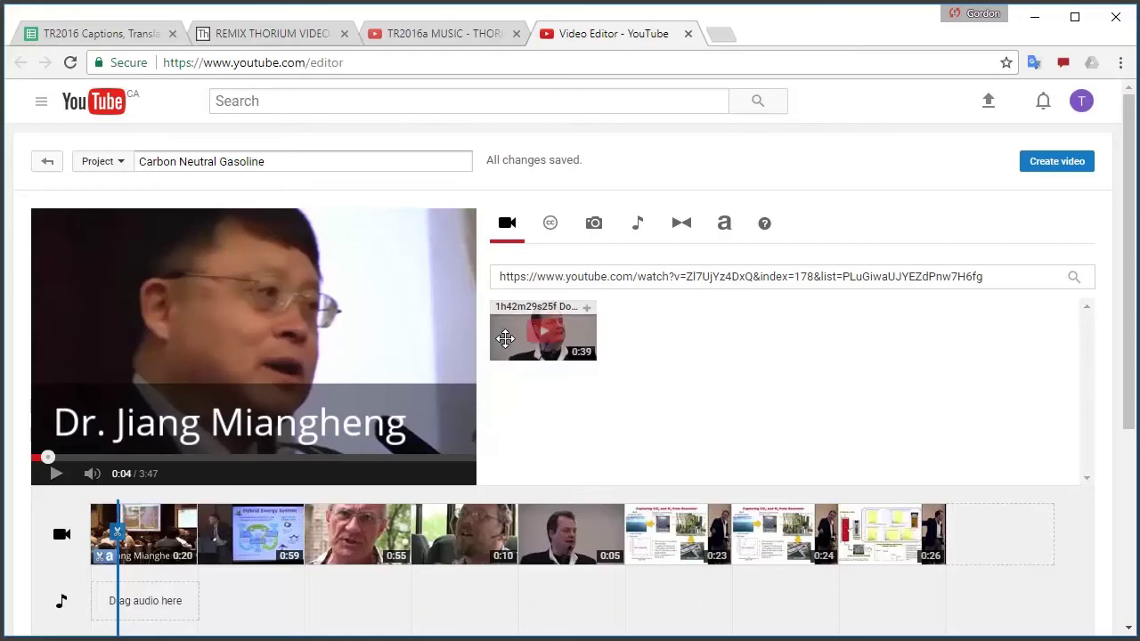
drag(537, 336, 1004, 534)
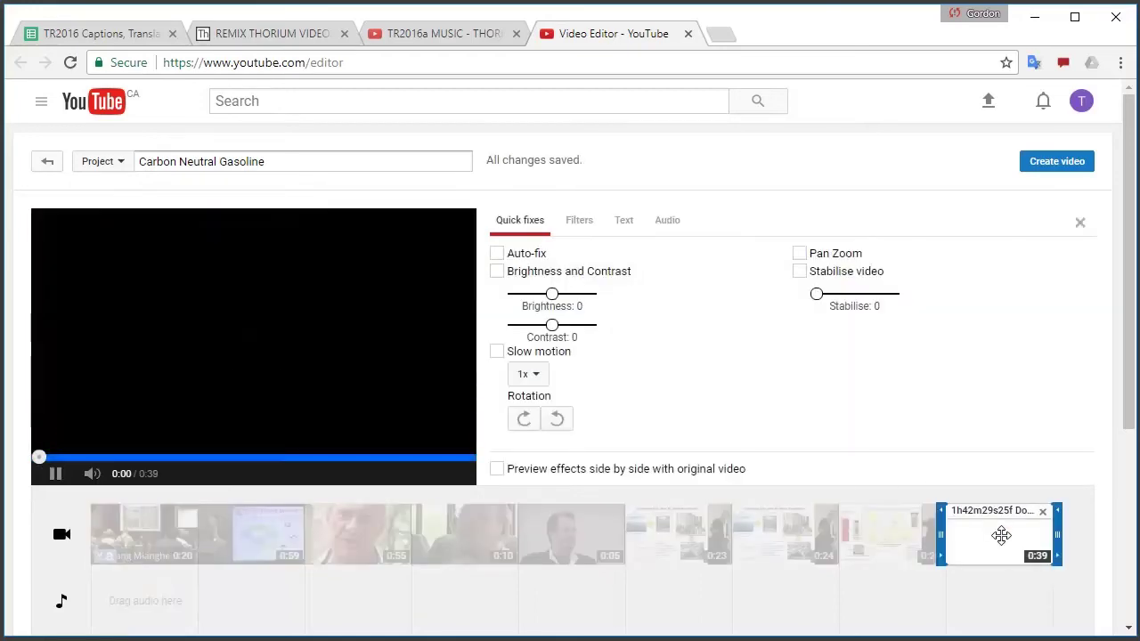
click(43, 478)
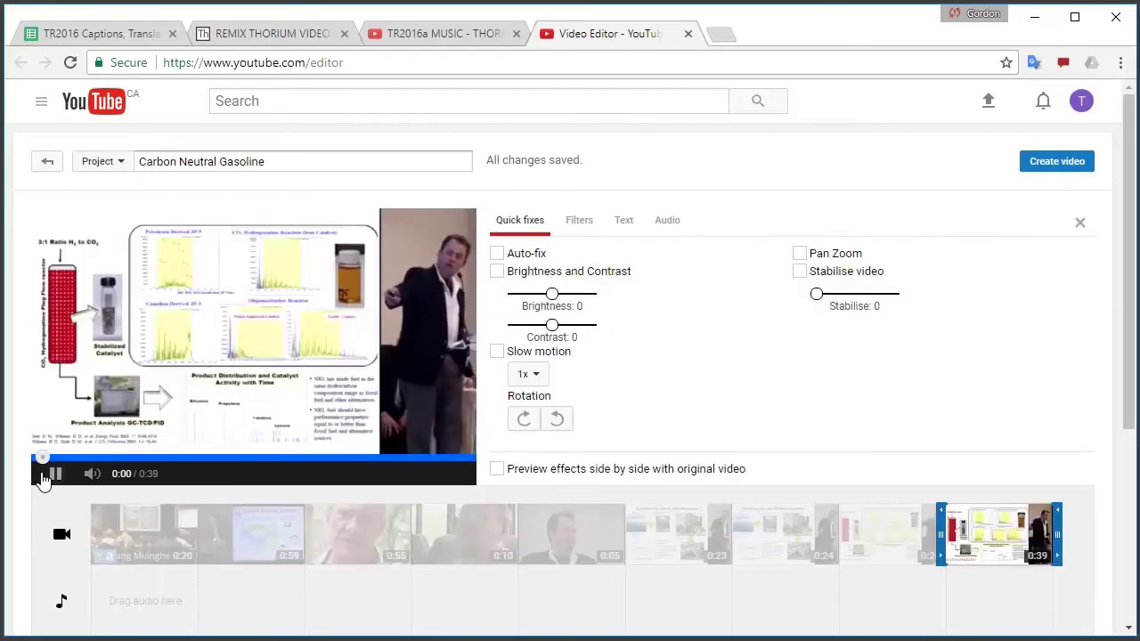
Copy the link of video 179, 'Synthetic Fuel for a Virtual Carbon Cycle'
click(428, 36)
scroll(822, 480, down, 1)
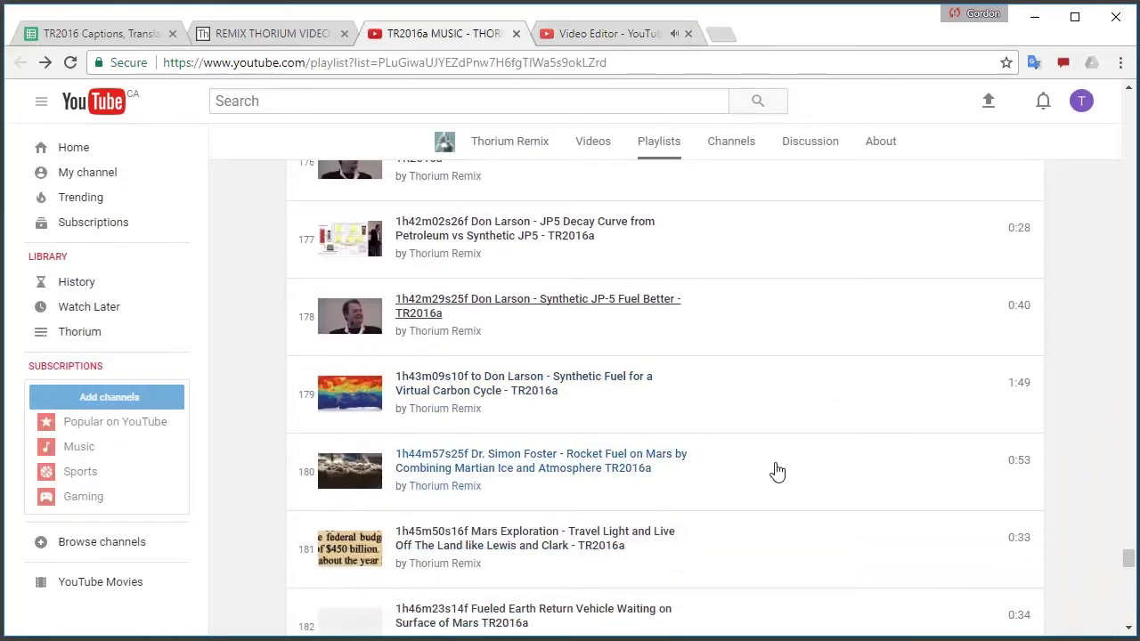
right_click(481, 398)
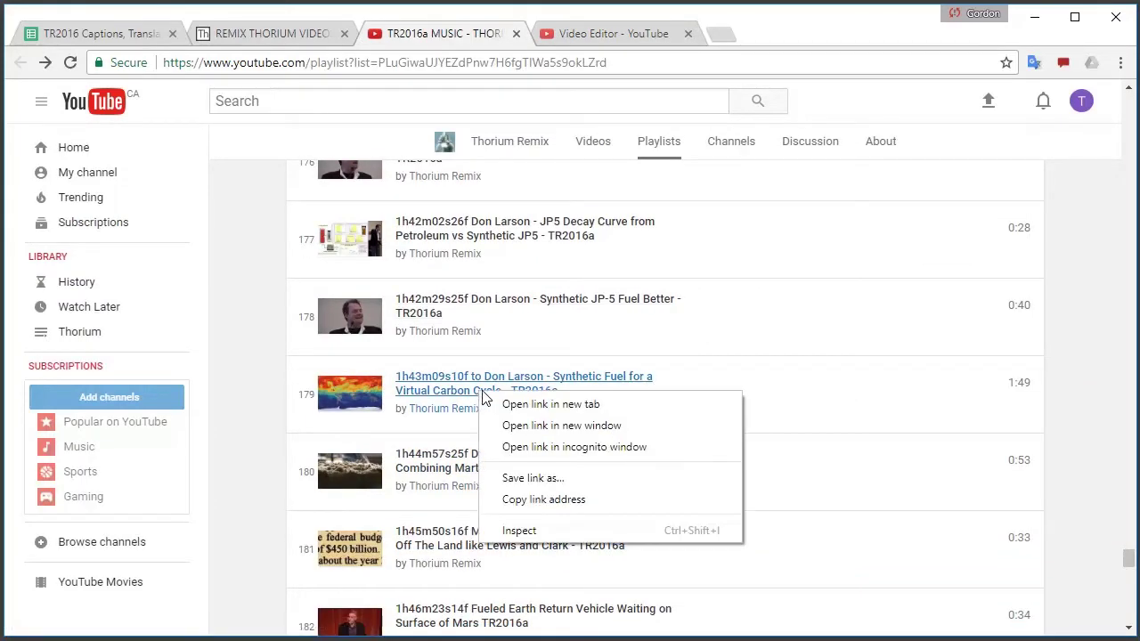
click(545, 500)
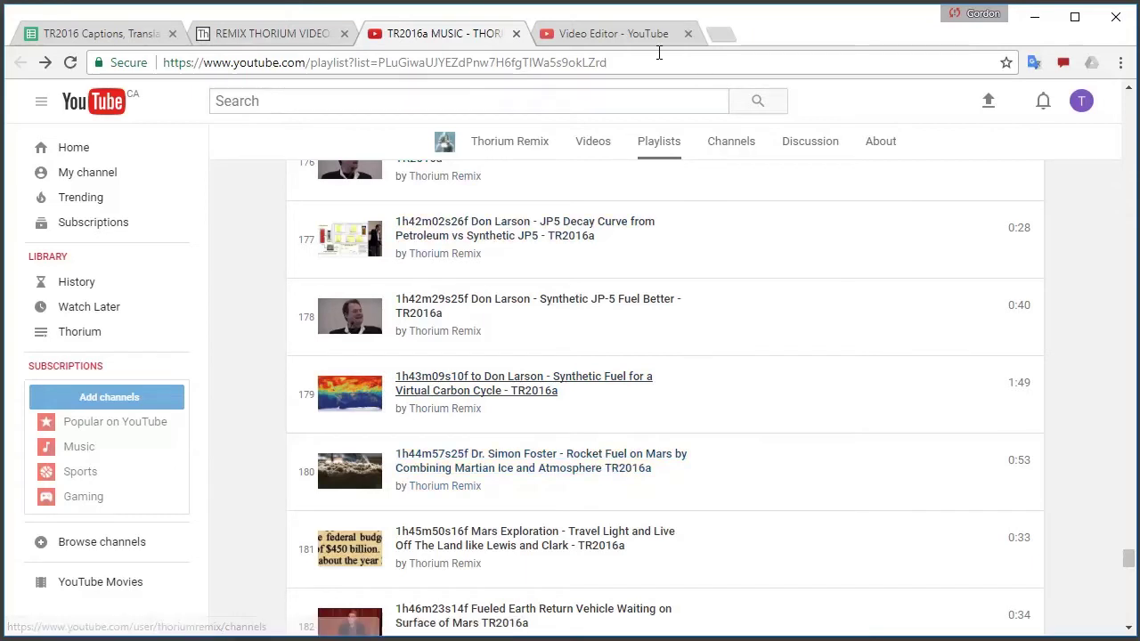
click(639, 34)
Search for the copied video 179 link and add the 1:48 result to the timeline's end
click(1081, 222)
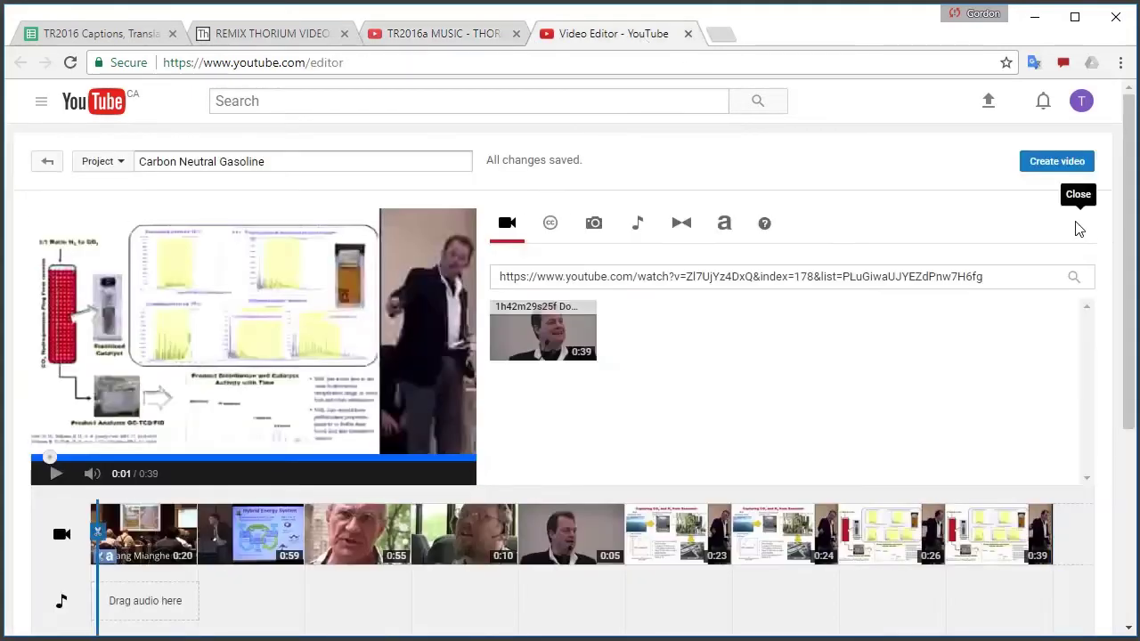
click(1010, 279)
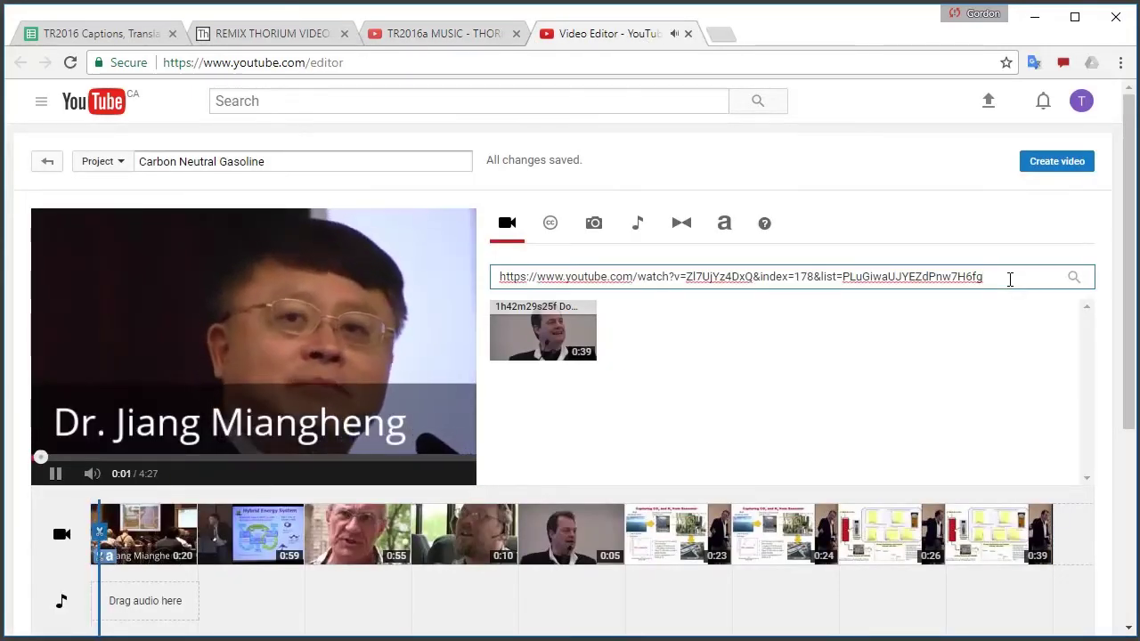
key(ctrl+a)
key(ctrl+v)
click(1073, 277)
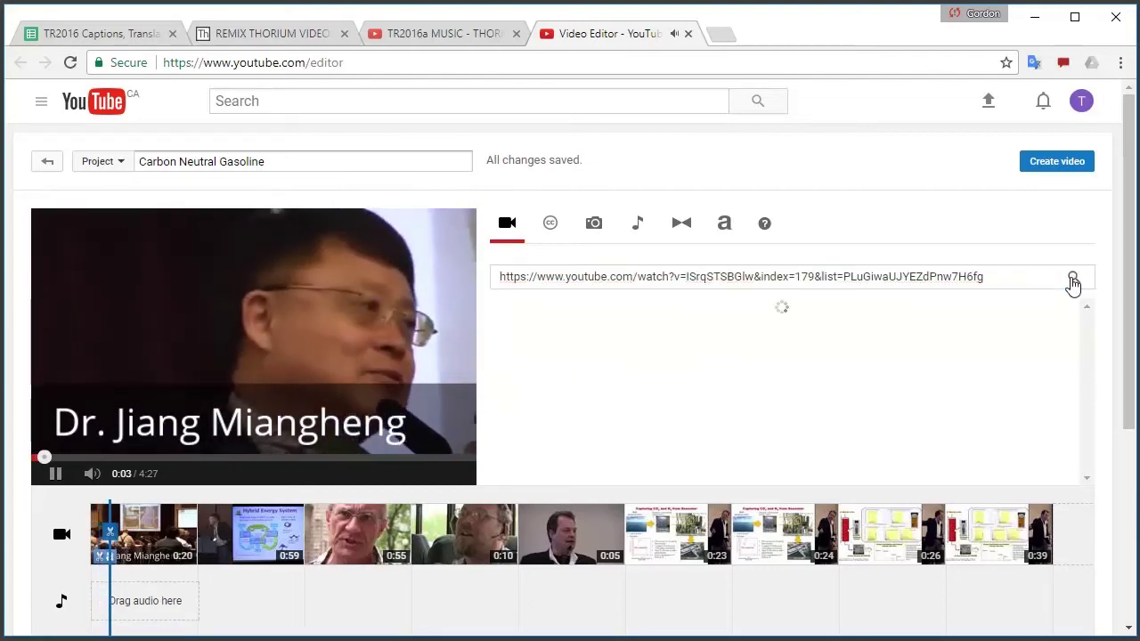
drag(507, 352, 1077, 542)
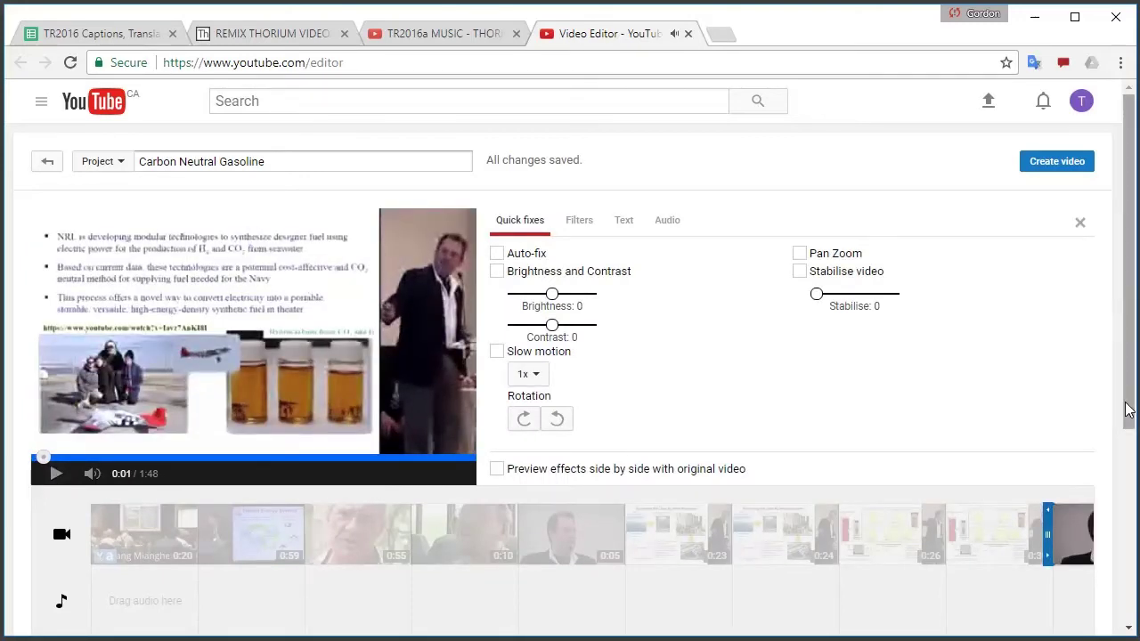
Zoom the timeline in on the first clip and scrub through the 6:15 project
drag(1127, 410, 1104, 517)
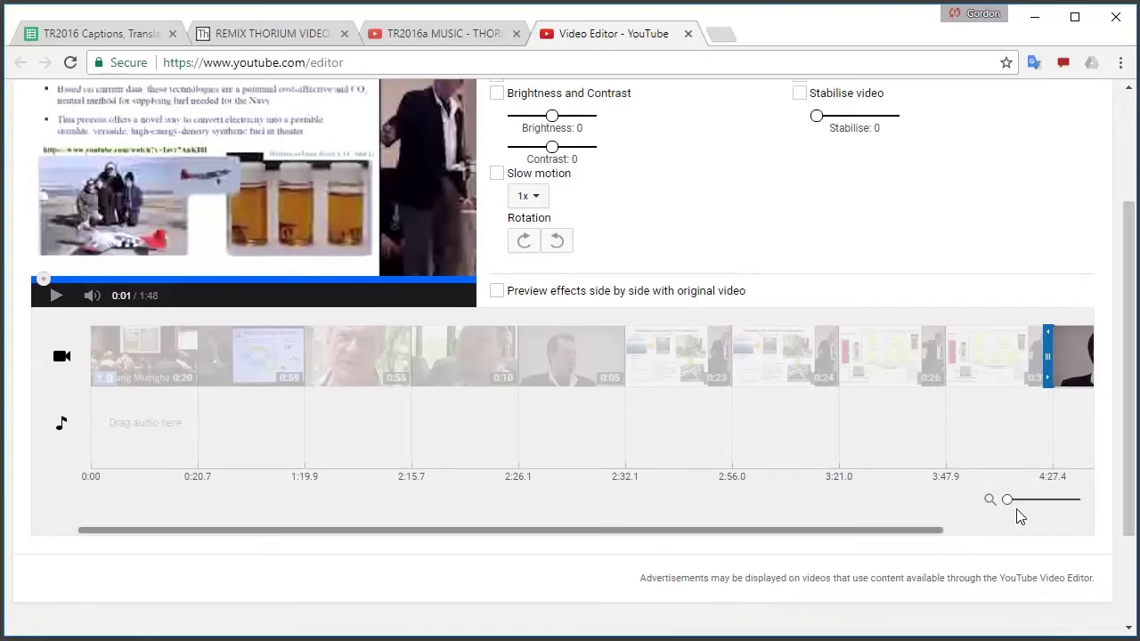
drag(1007, 507, 1040, 508)
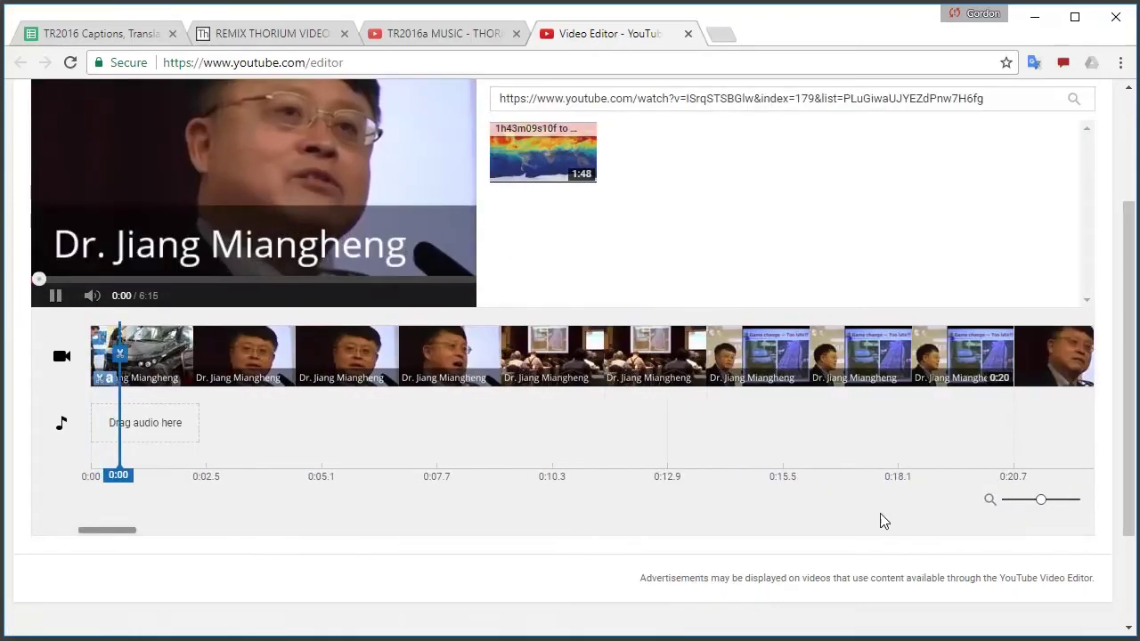
click(56, 295)
mouse_move(127, 533)
mouse_down()
mouse_move(847, 529)
mouse_move(124, 534)
mouse_up()
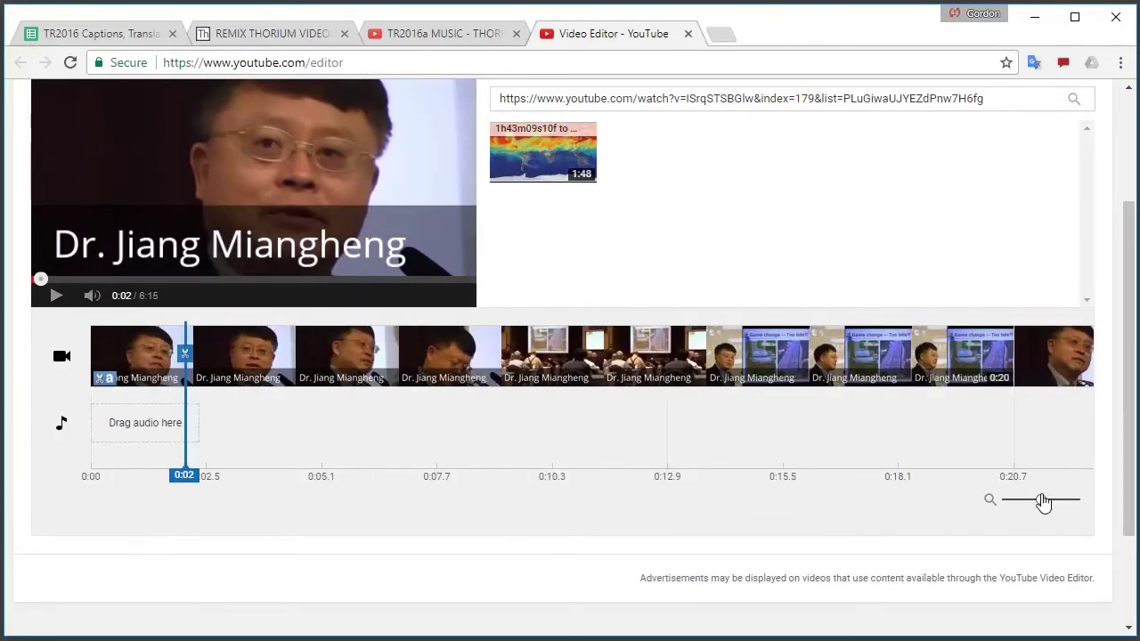
drag(1034, 509, 963, 495)
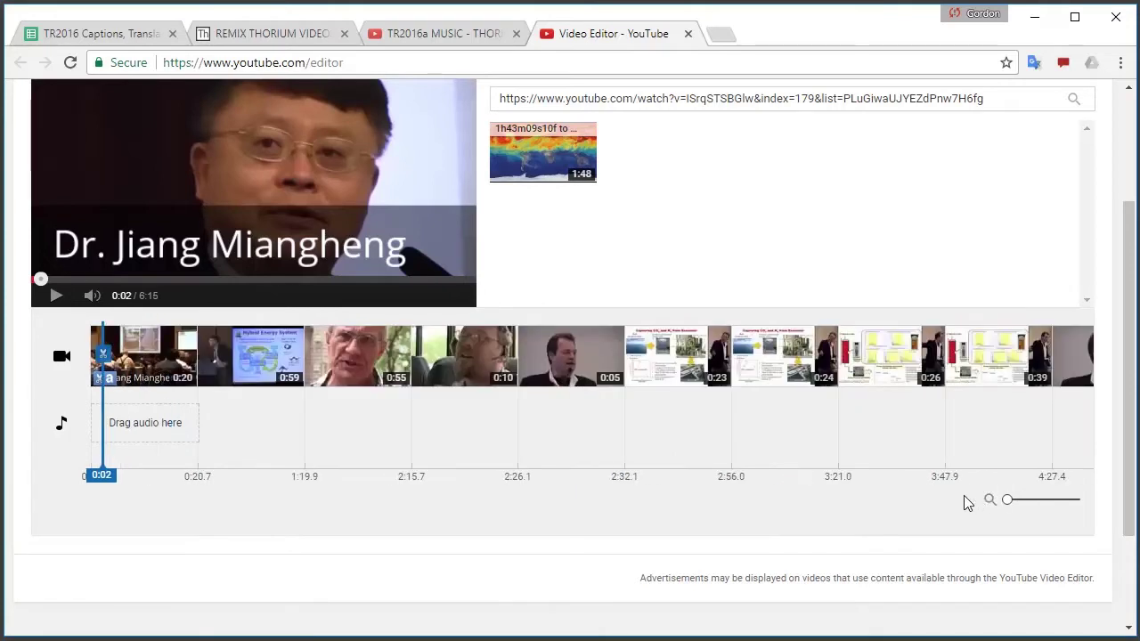
drag(809, 540, 980, 539)
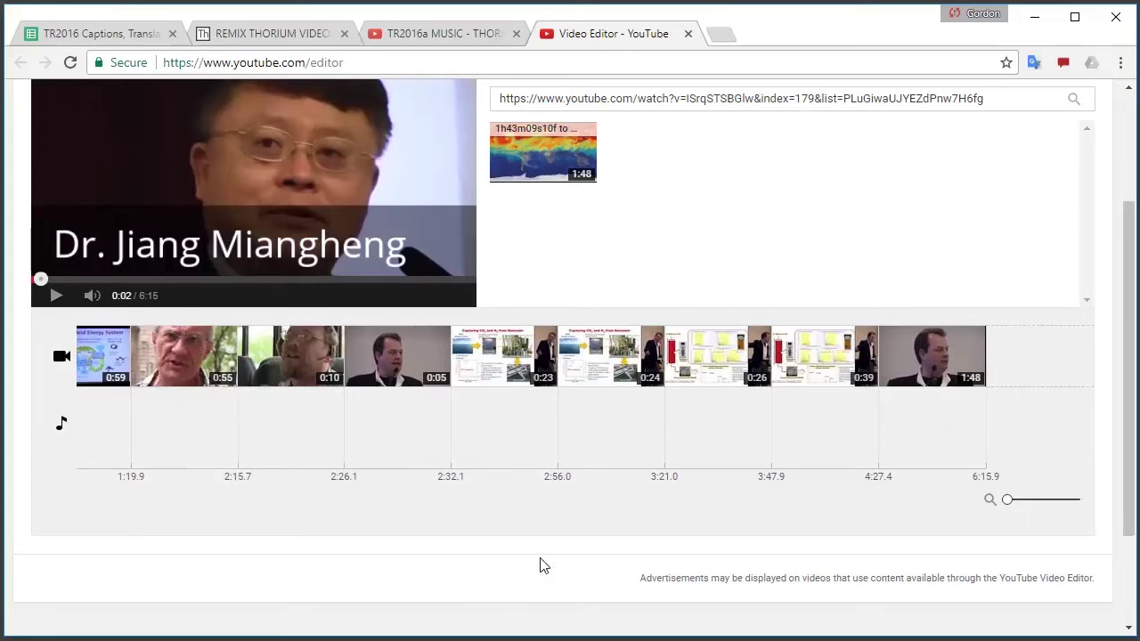
drag(526, 530, 383, 530)
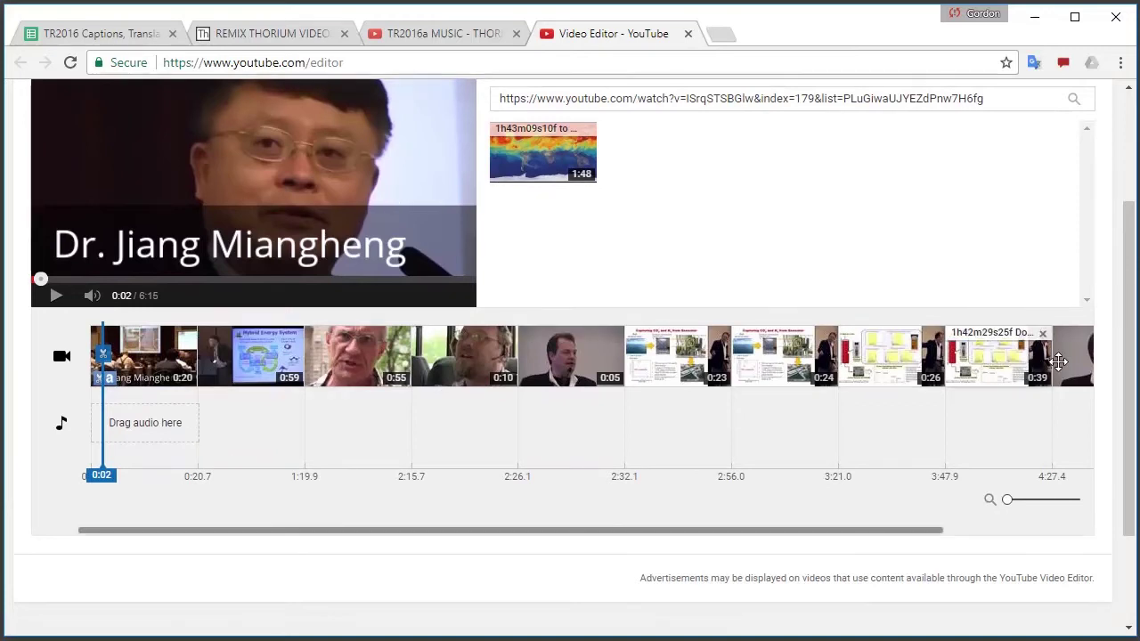
scroll(1126, 360, up, 2)
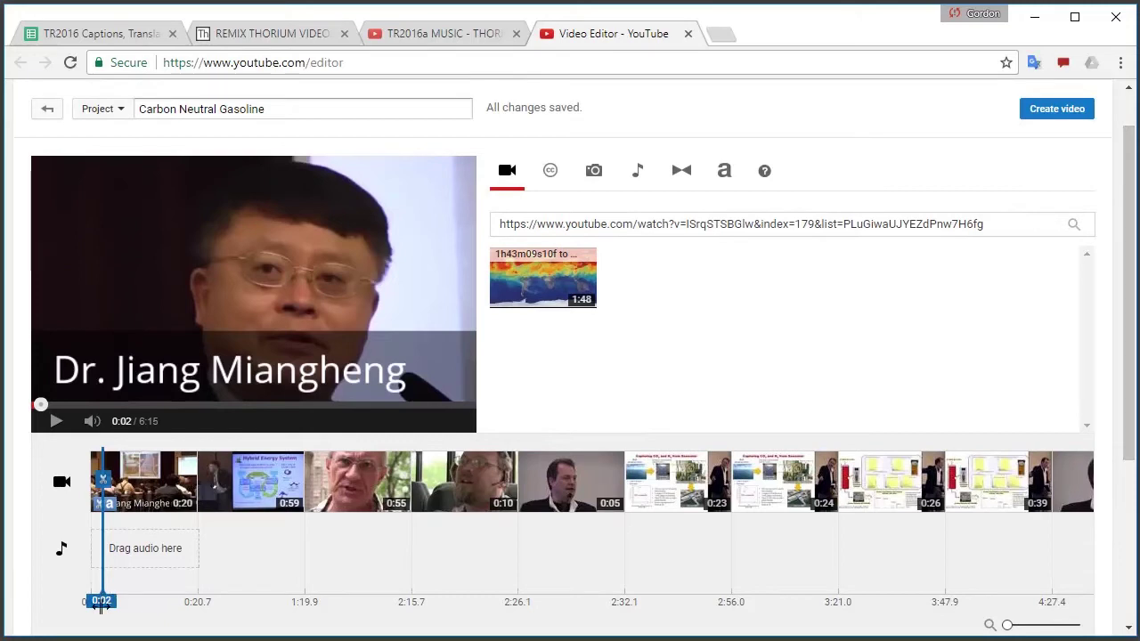
Give the first clip's Dr. Jiang Miangheng caption Small text and 0% banner opacity
drag(101, 602, 15, 618)
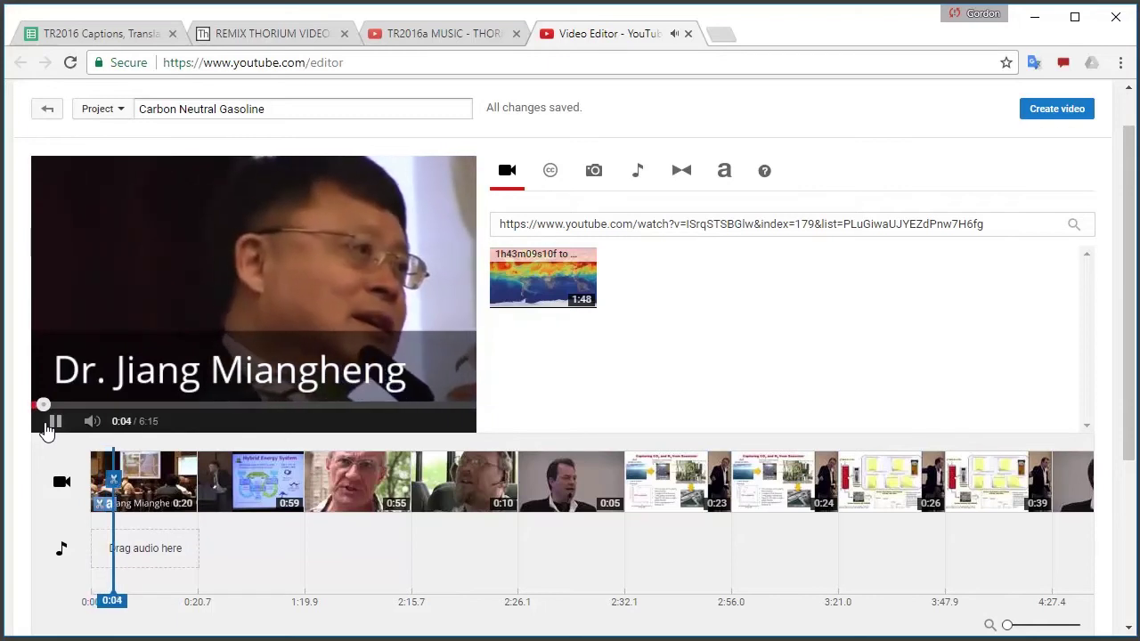
click(52, 424)
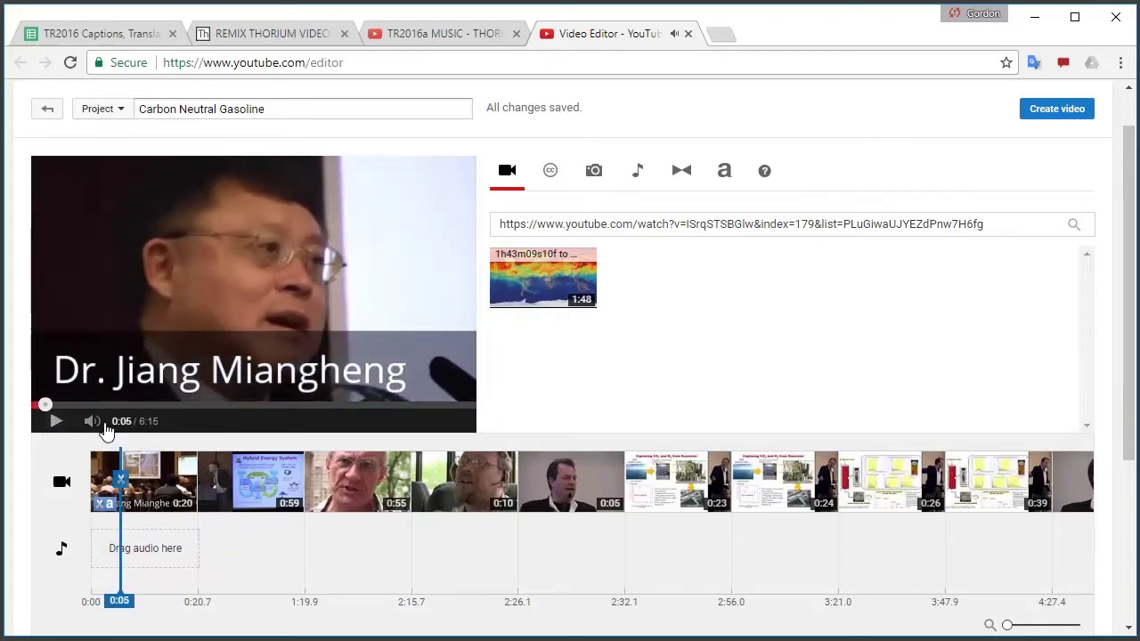
click(107, 504)
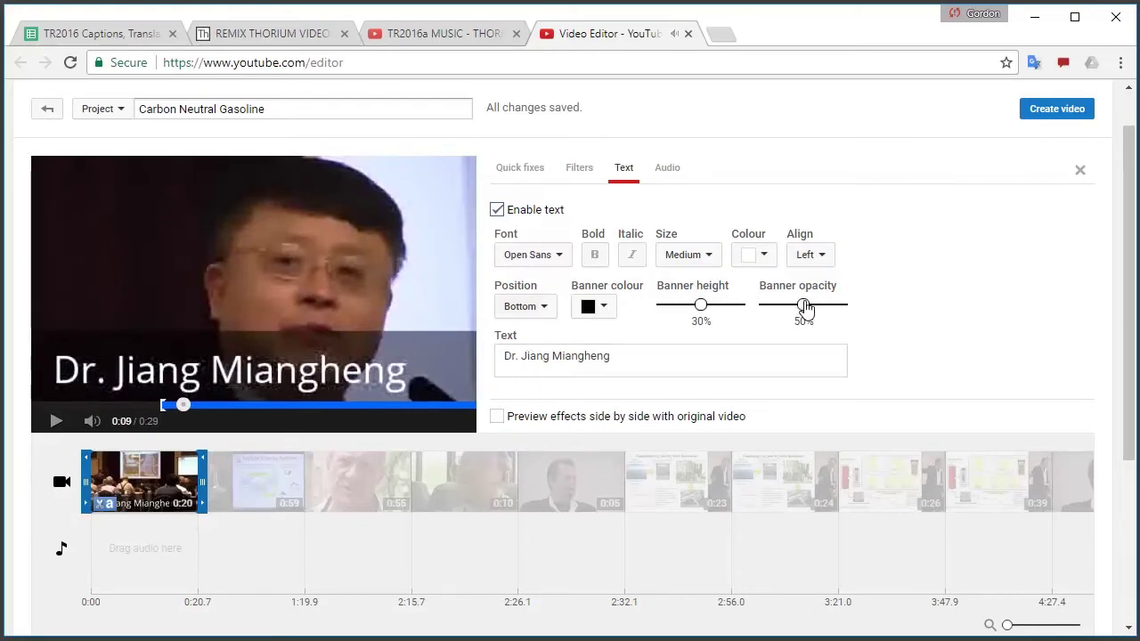
drag(804, 306, 761, 307)
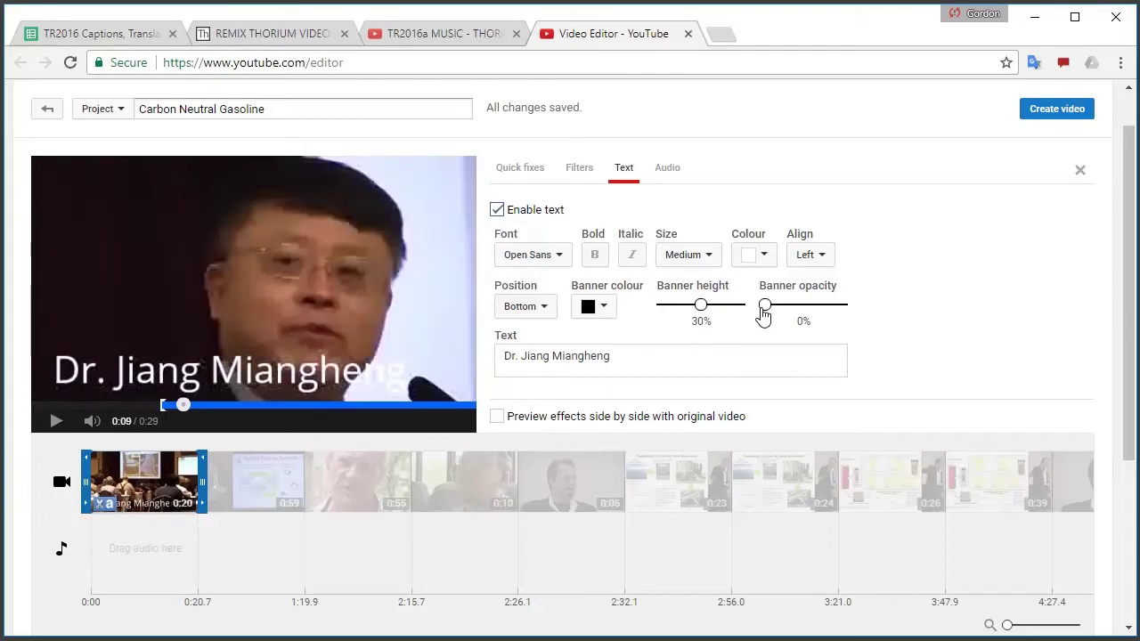
click(710, 256)
click(691, 328)
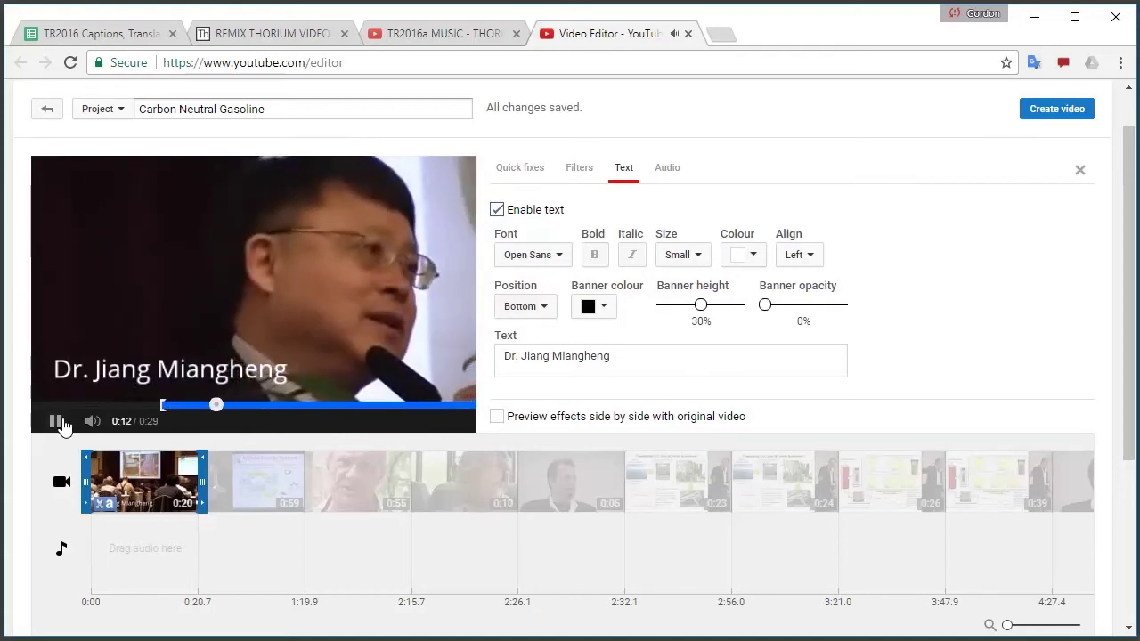
click(143, 601)
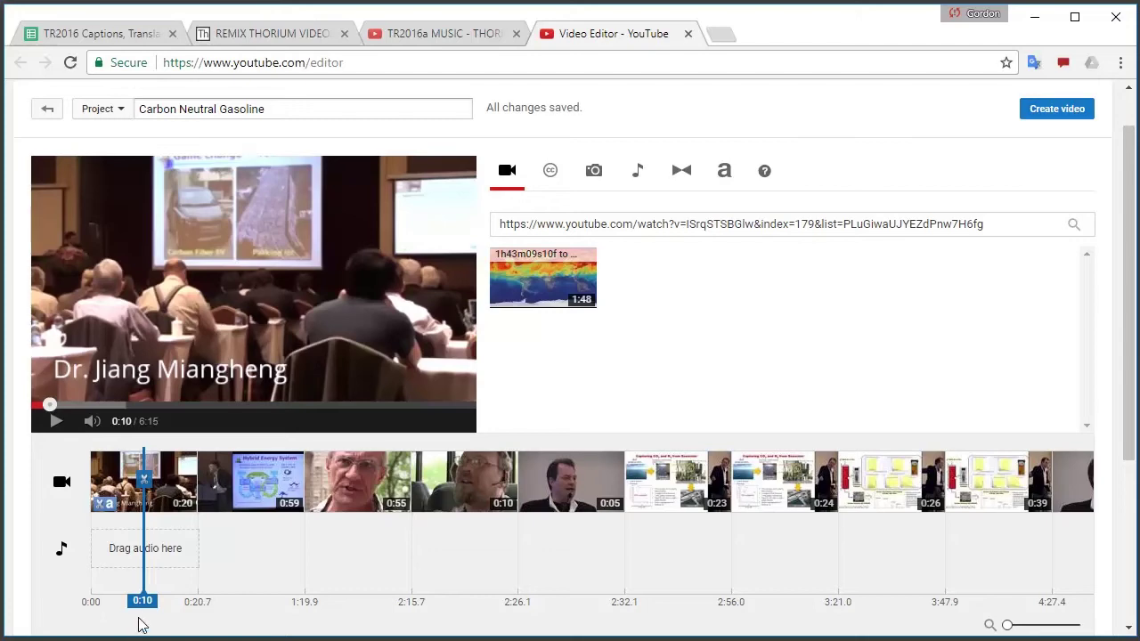
Find 1:01 in the Hybrid Energy System clip and split it there
drag(142, 601, 260, 601)
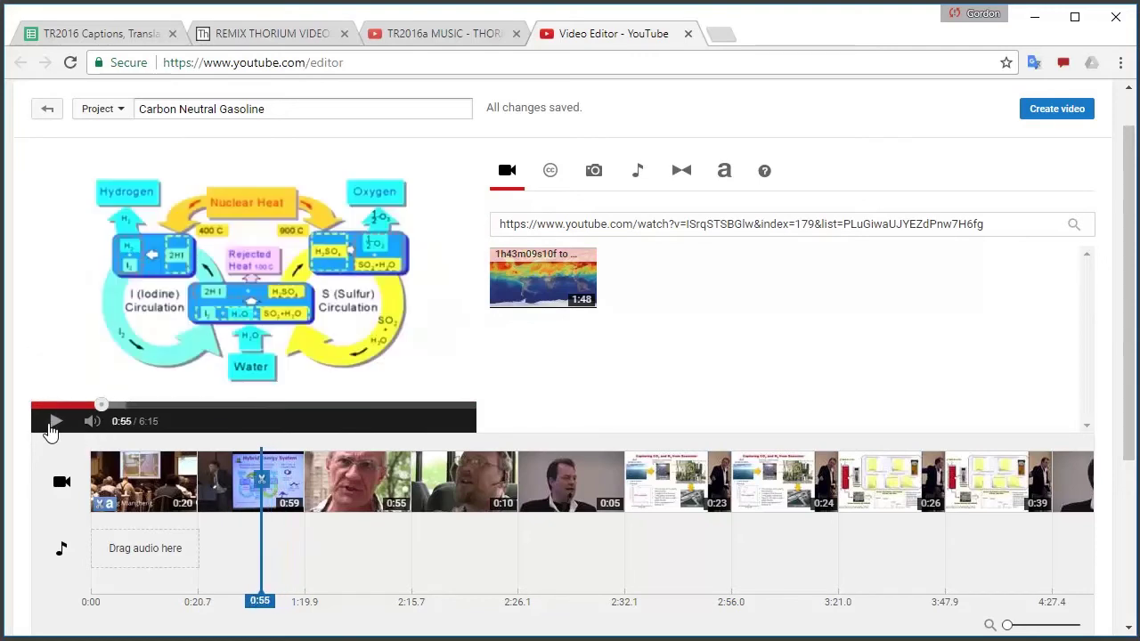
click(51, 428)
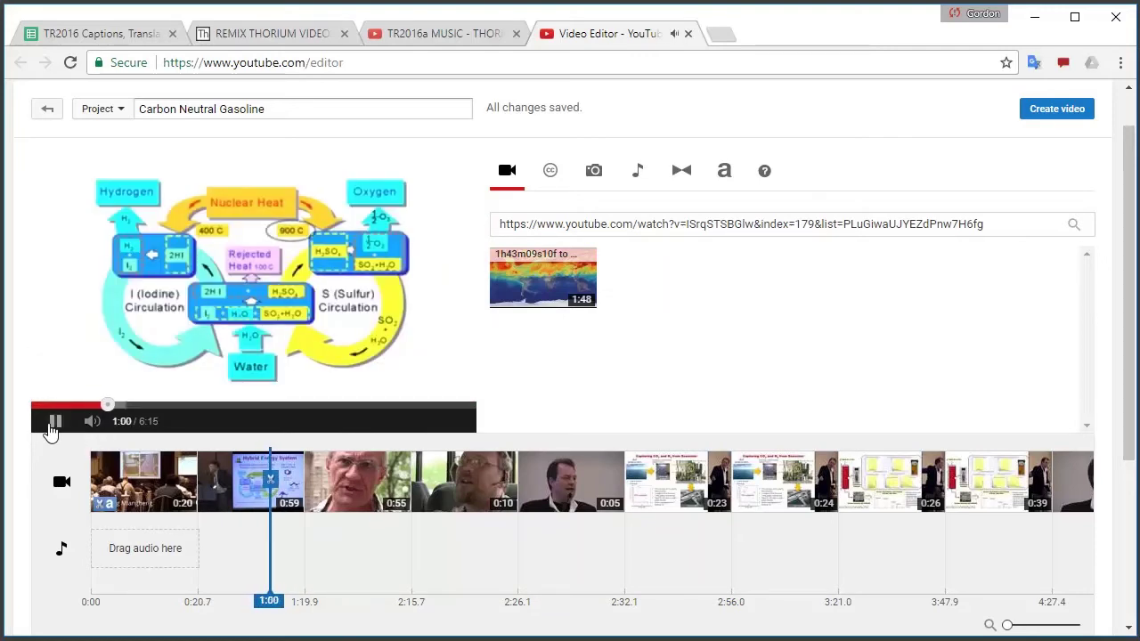
click(51, 428)
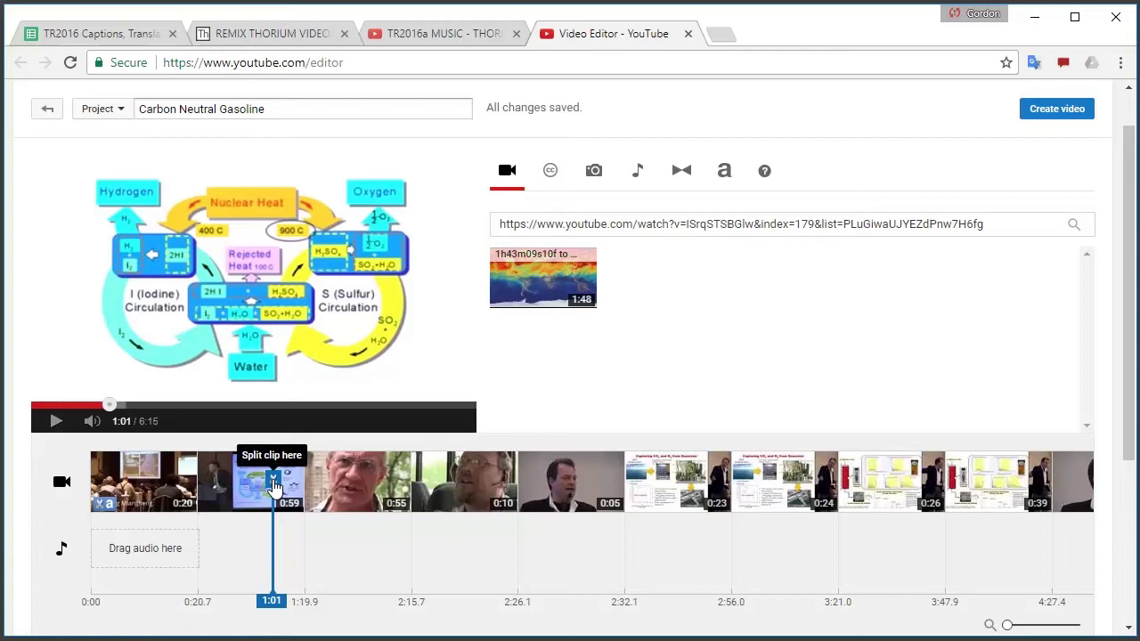
click(273, 486)
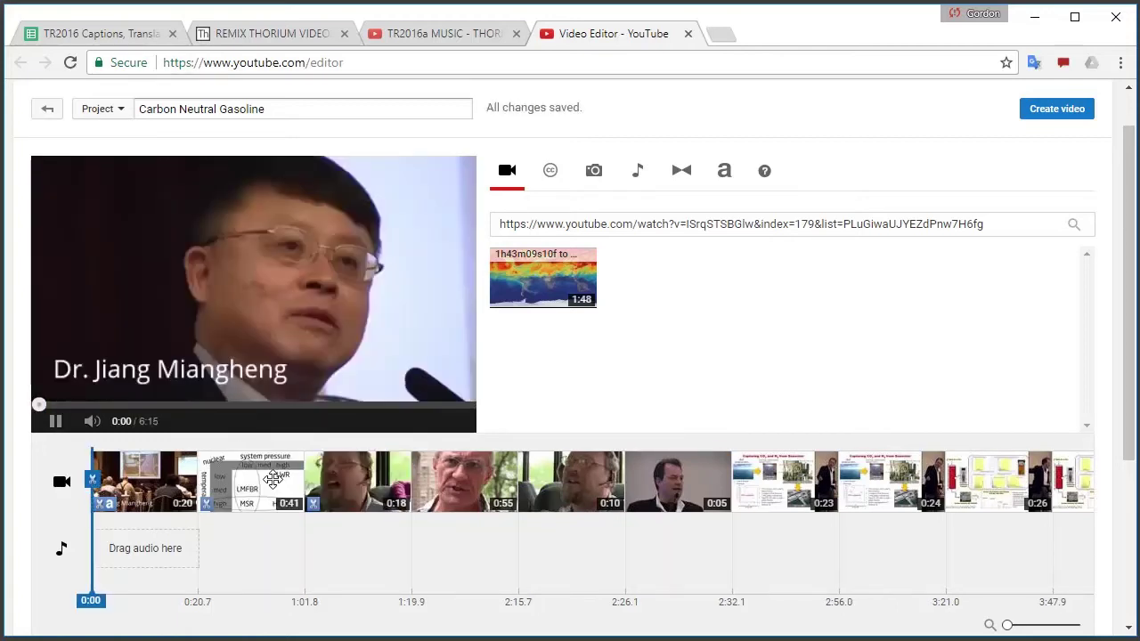
Delete the unwanted 0:18 piece and preview ahead to 1:50 in the street footage
click(46, 425)
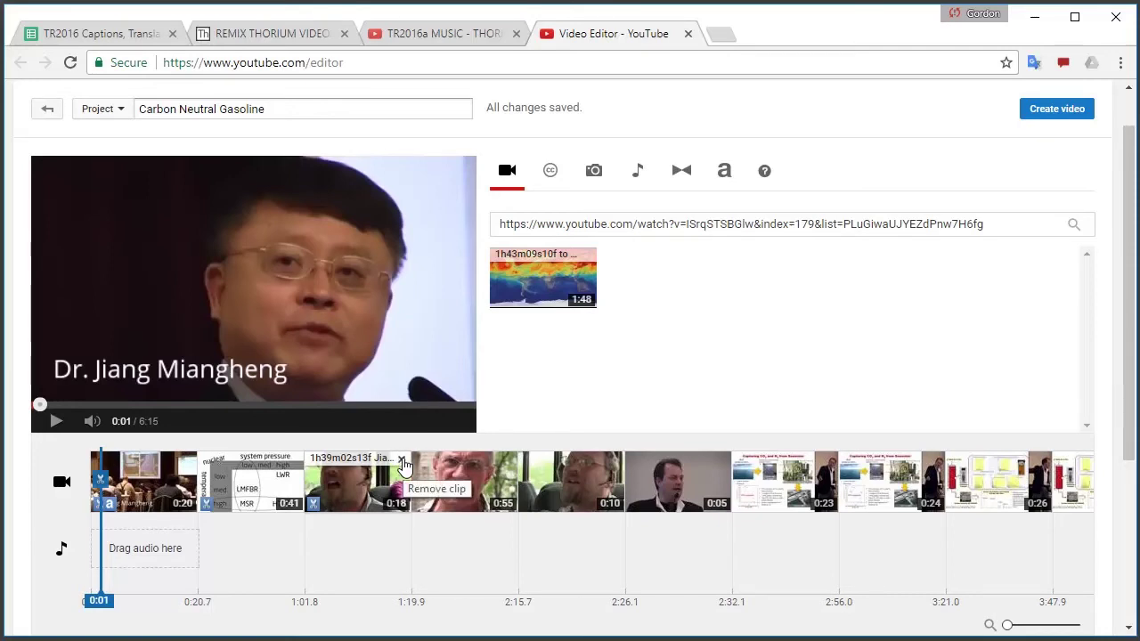
click(402, 460)
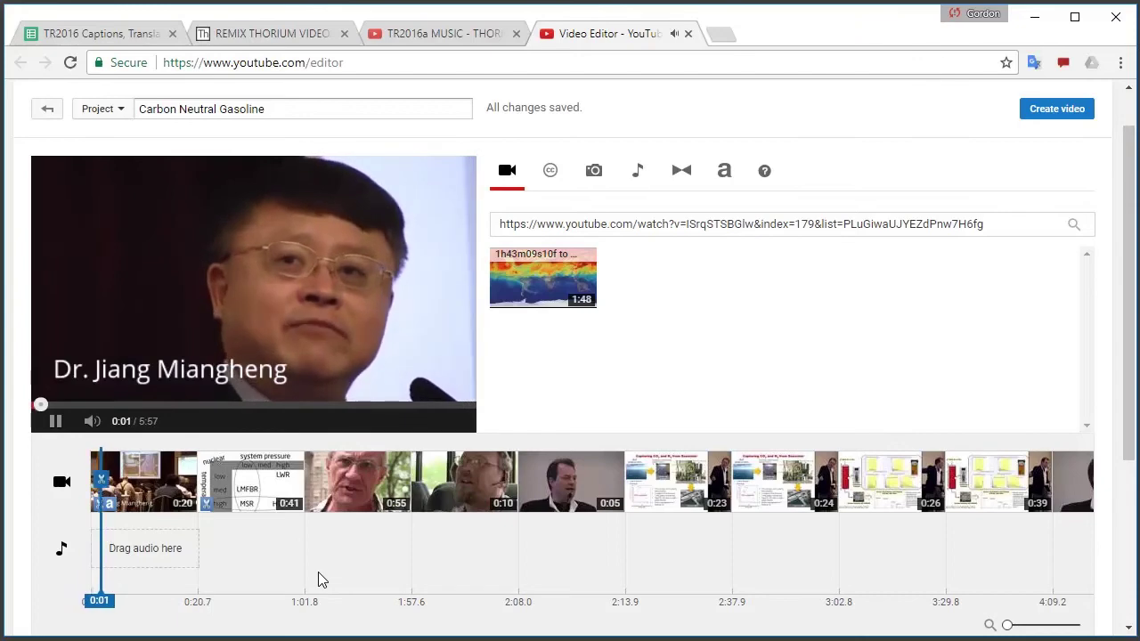
click(320, 580)
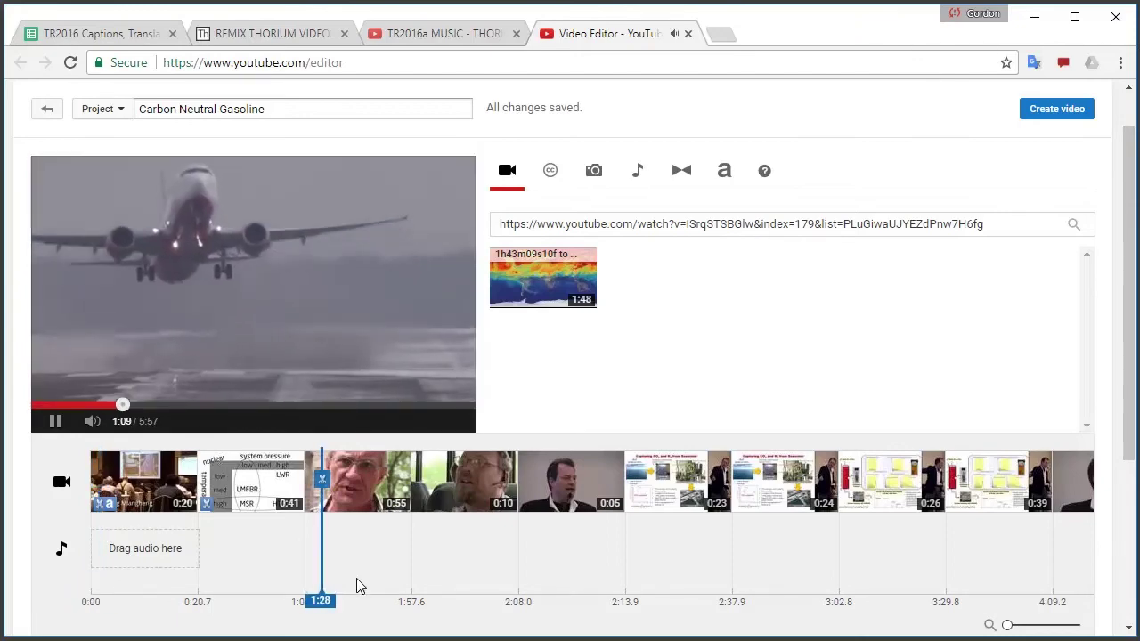
click(360, 585)
click(385, 586)
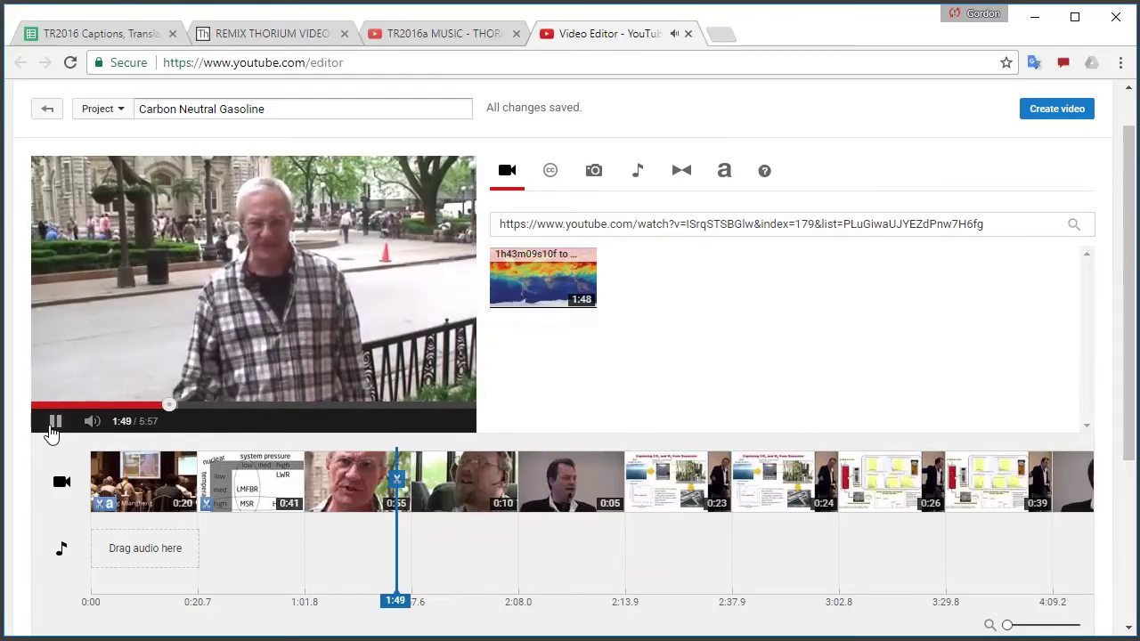
click(52, 431)
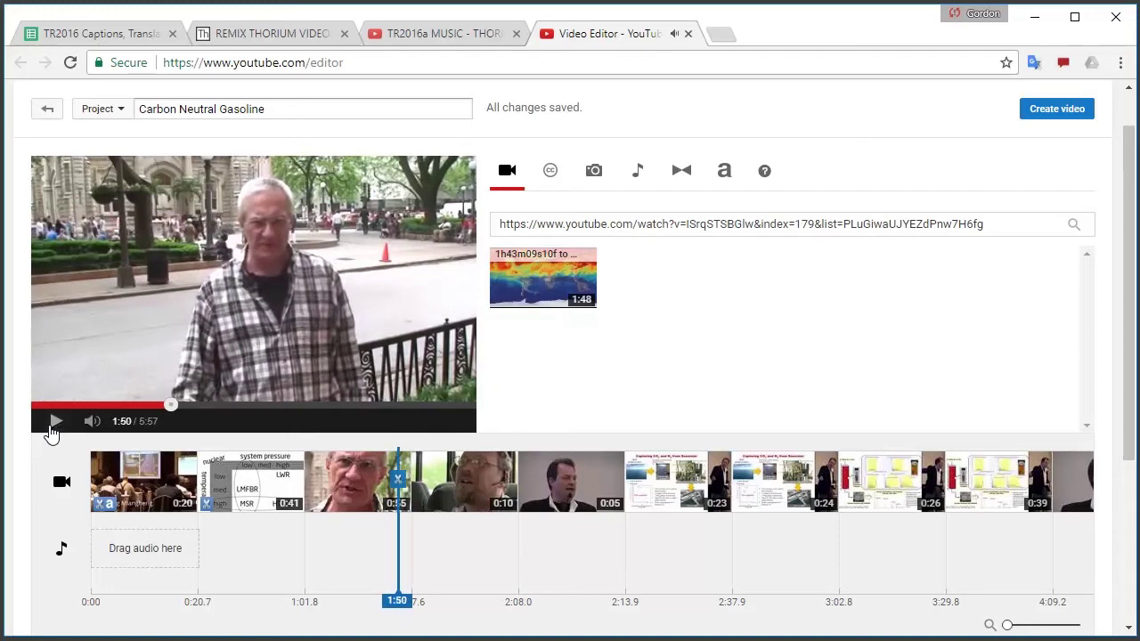
Delete the 0:55 and 0:10 clips, bringing the project to 4:51, and preview around 1:00
click(401, 460)
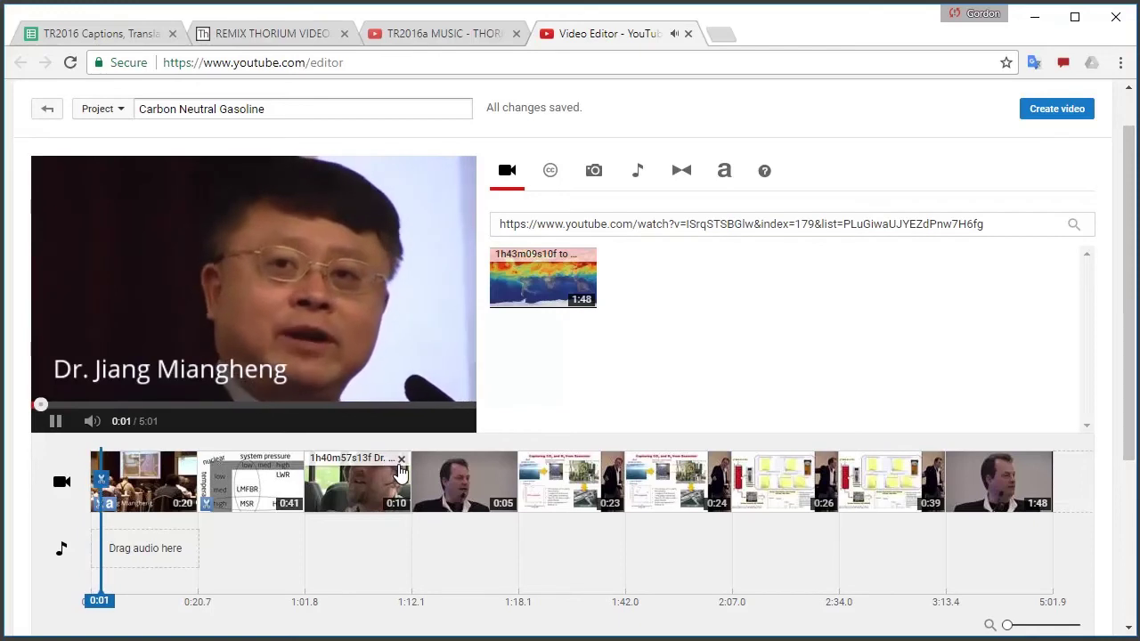
click(401, 460)
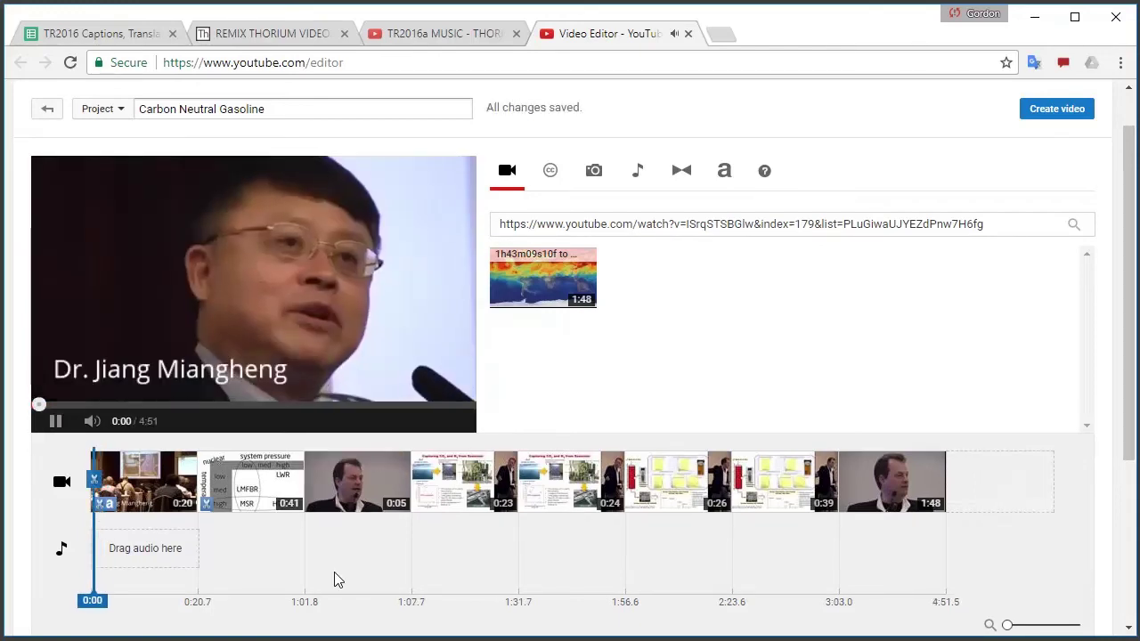
click(54, 420)
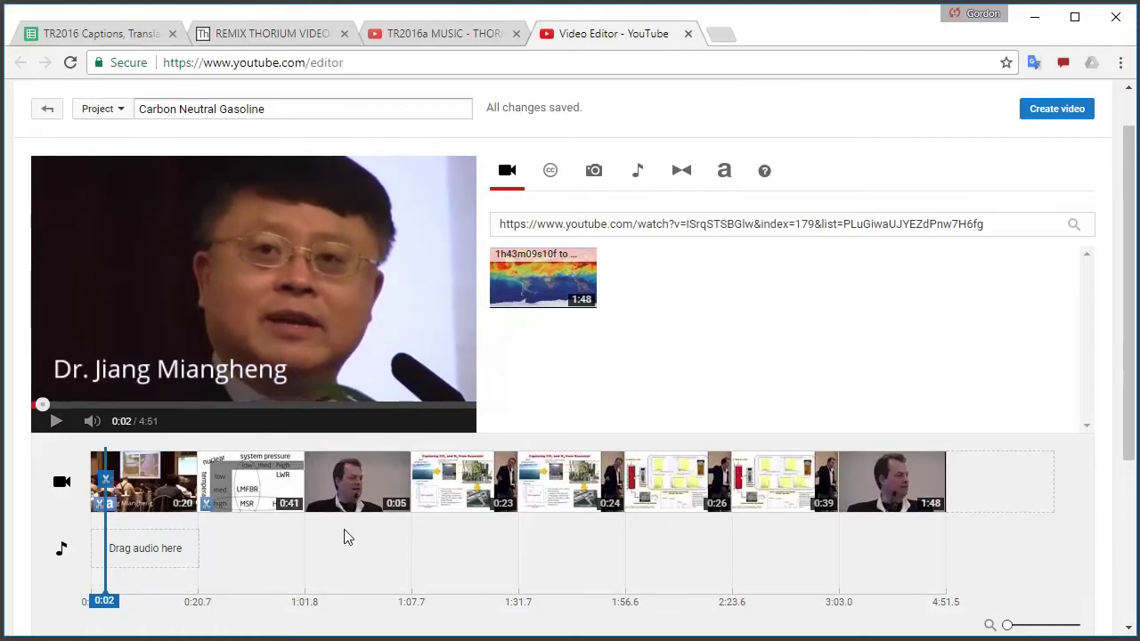
click(296, 568)
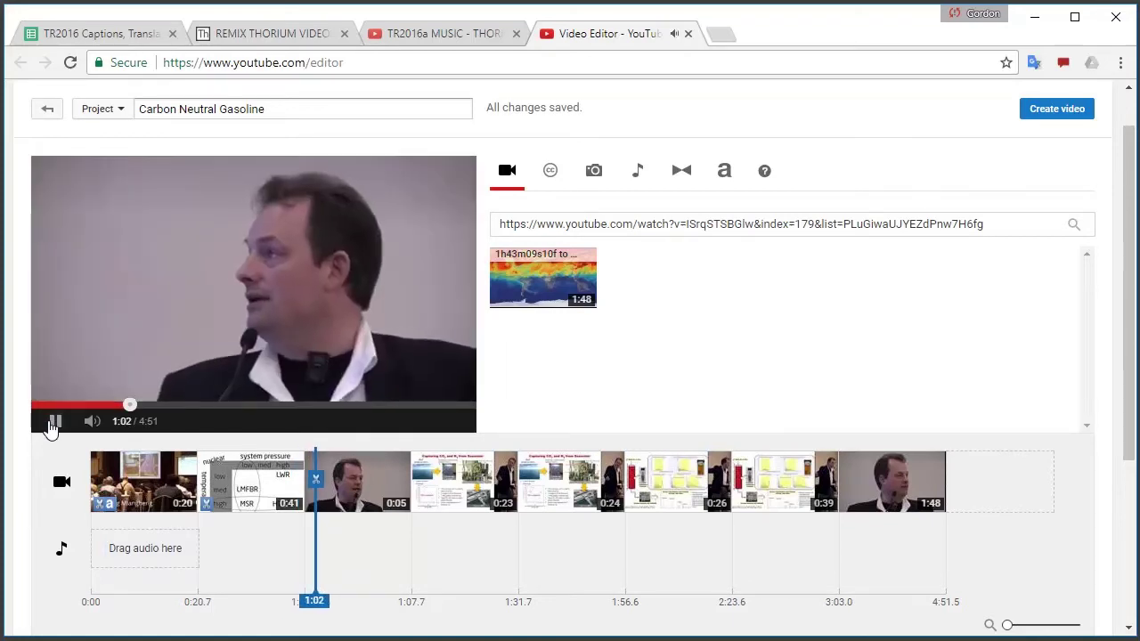
click(51, 424)
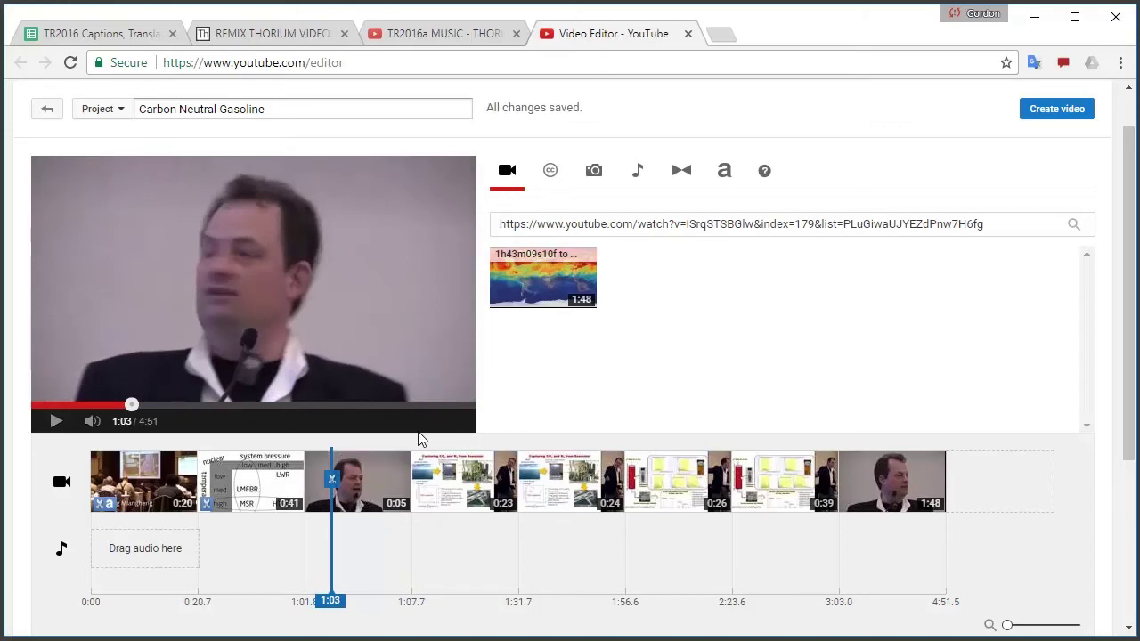
Select the 0:05 speaker clip and enable a text caption in its Text settings
click(366, 481)
click(55, 421)
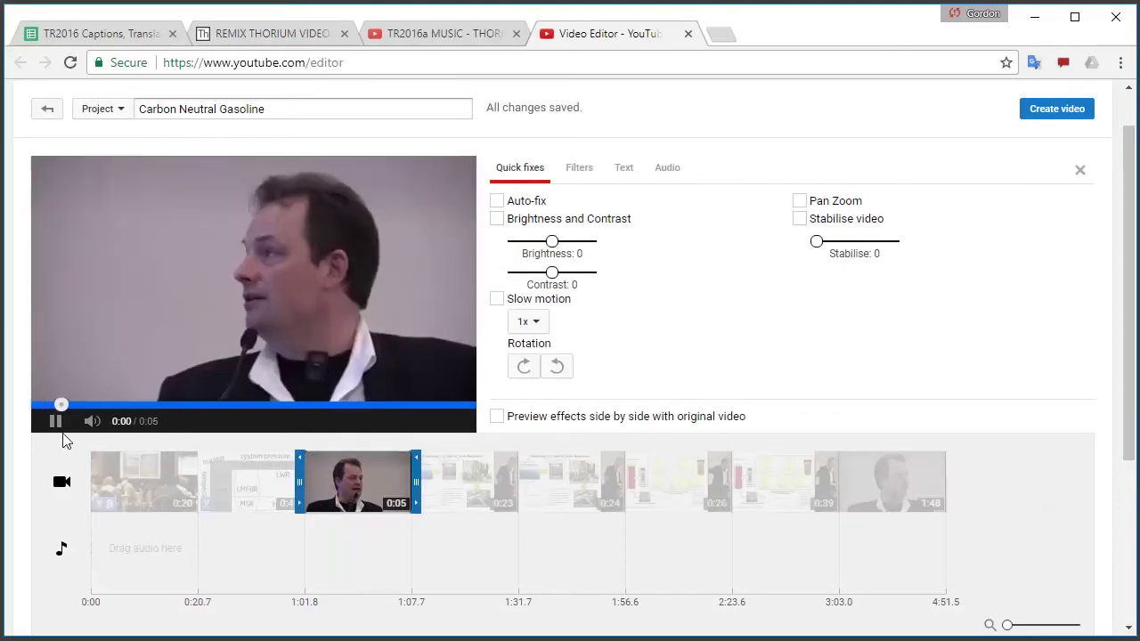
click(53, 421)
click(623, 171)
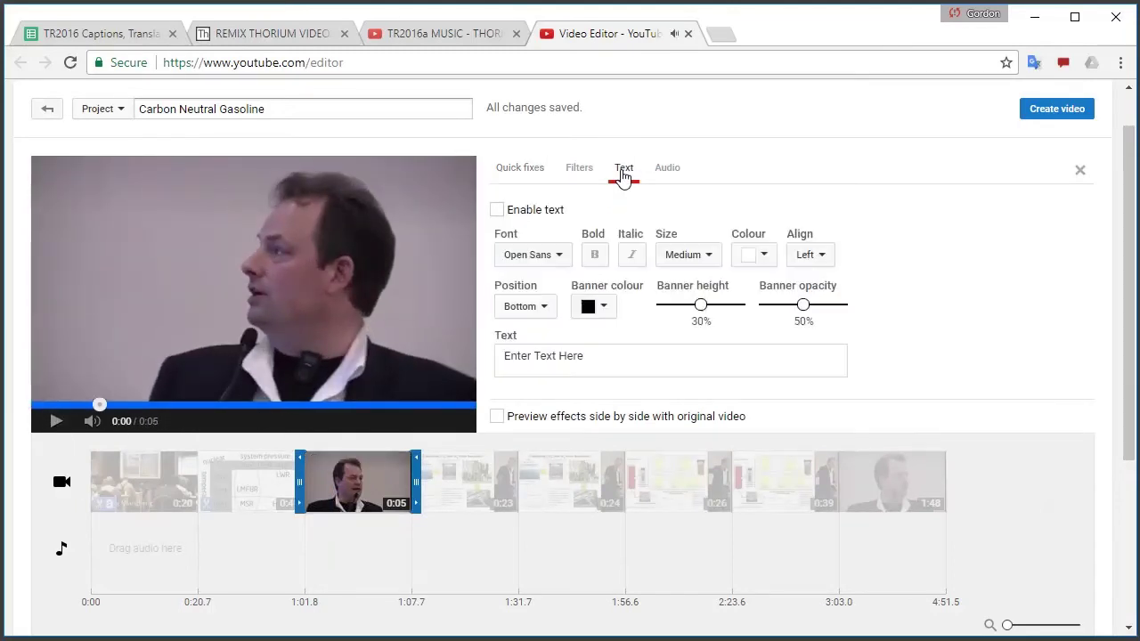
click(497, 209)
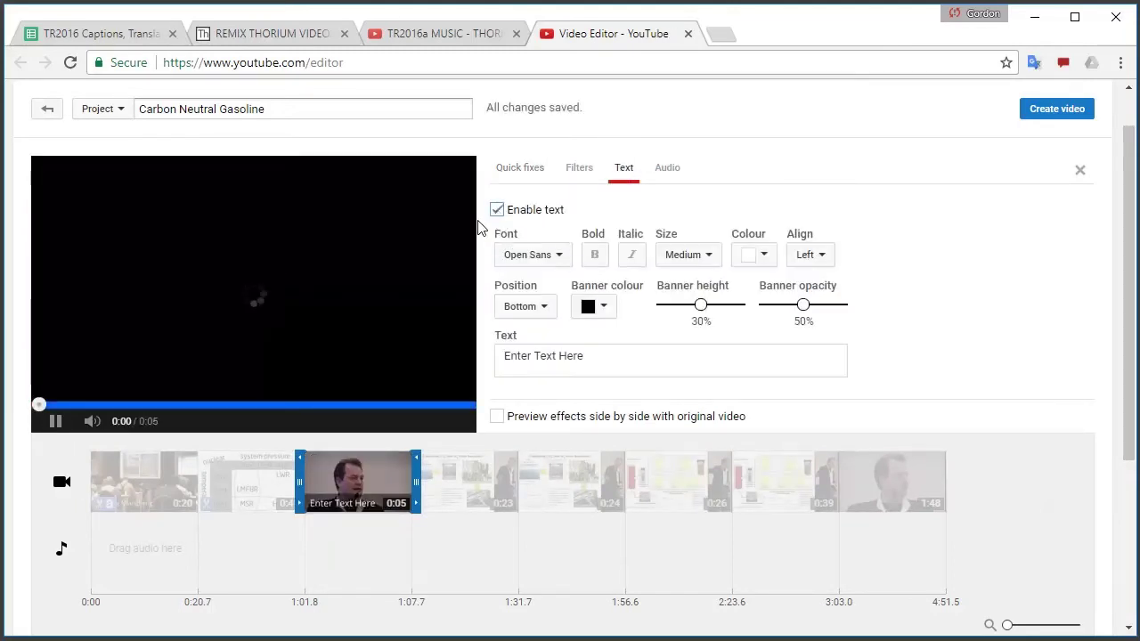
click(52, 420)
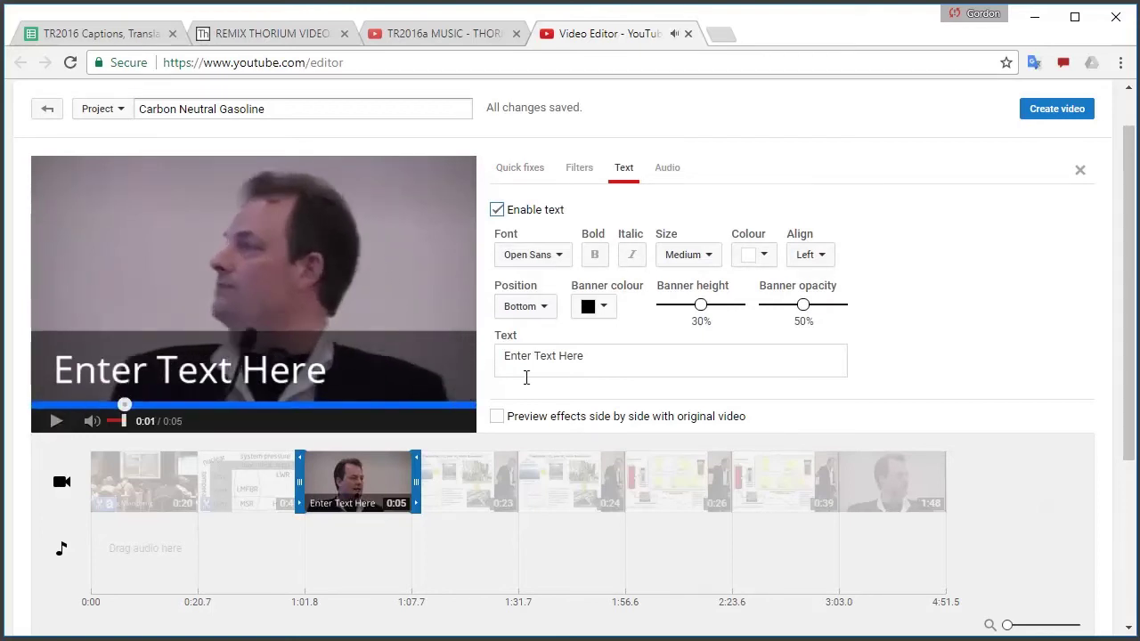
Replace the caption with the speaker's name in Small text on a 0% opacity banner
click(615, 360)
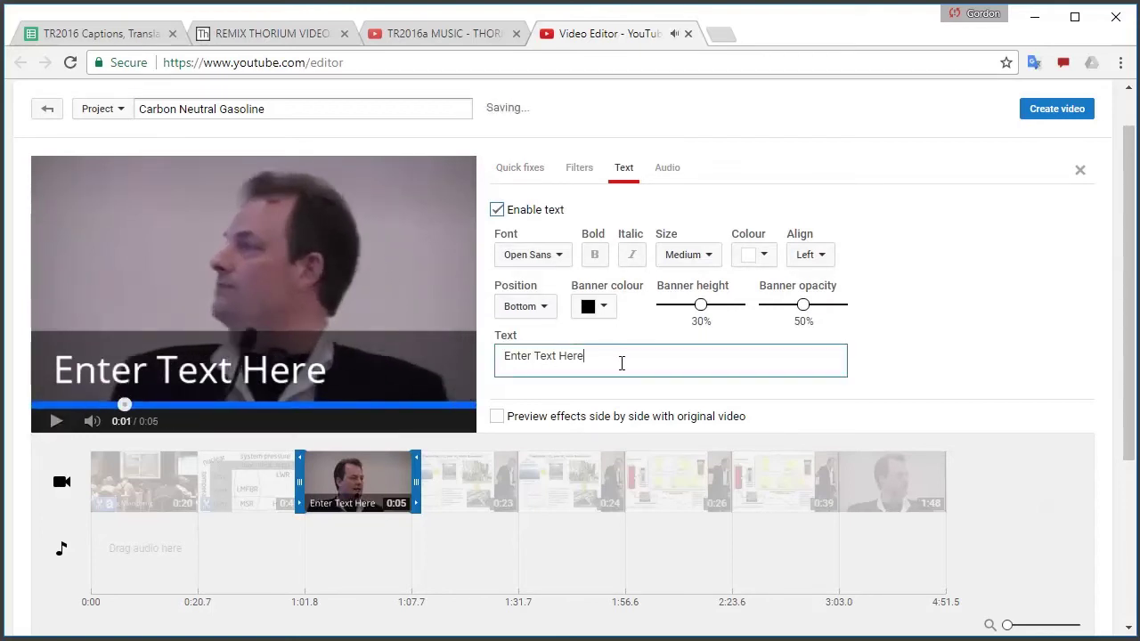
key(ctrl+a)
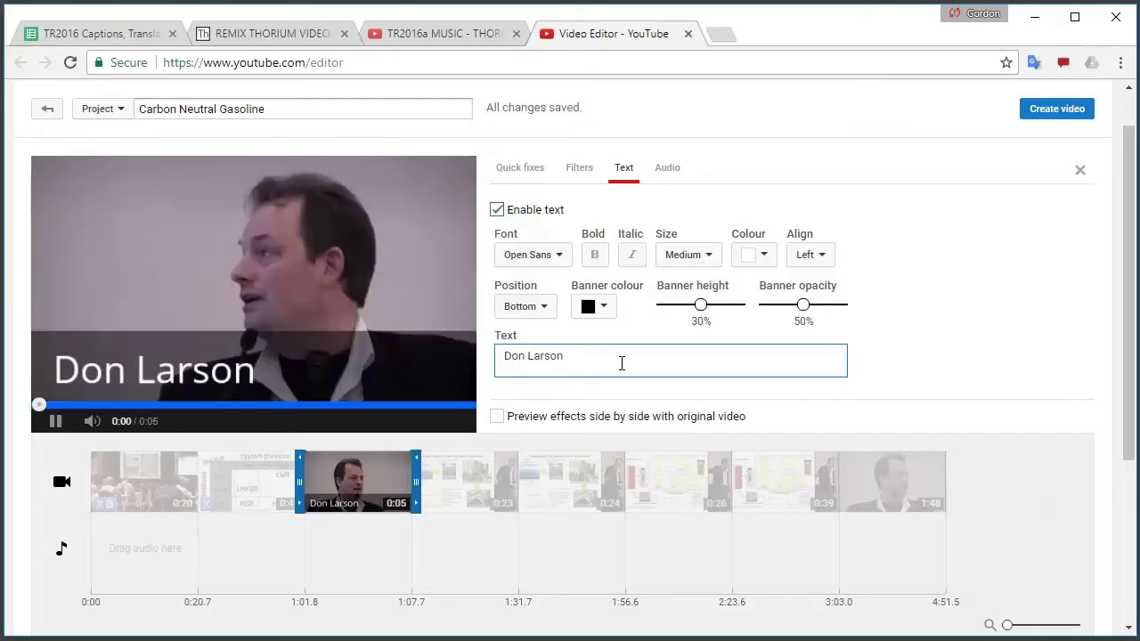
click(691, 255)
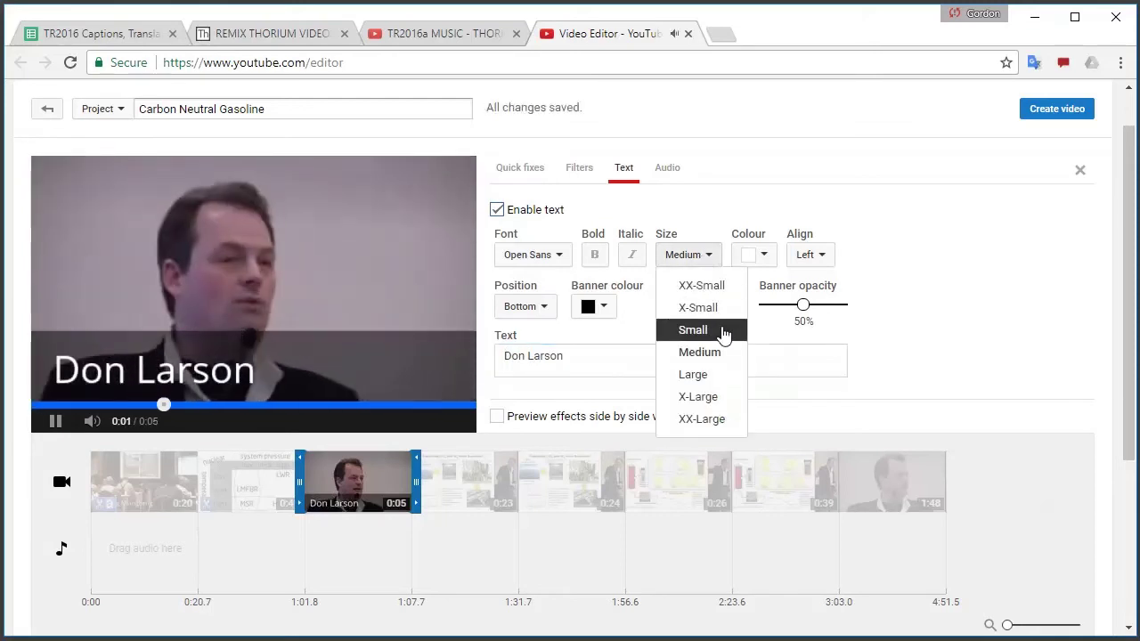
click(693, 330)
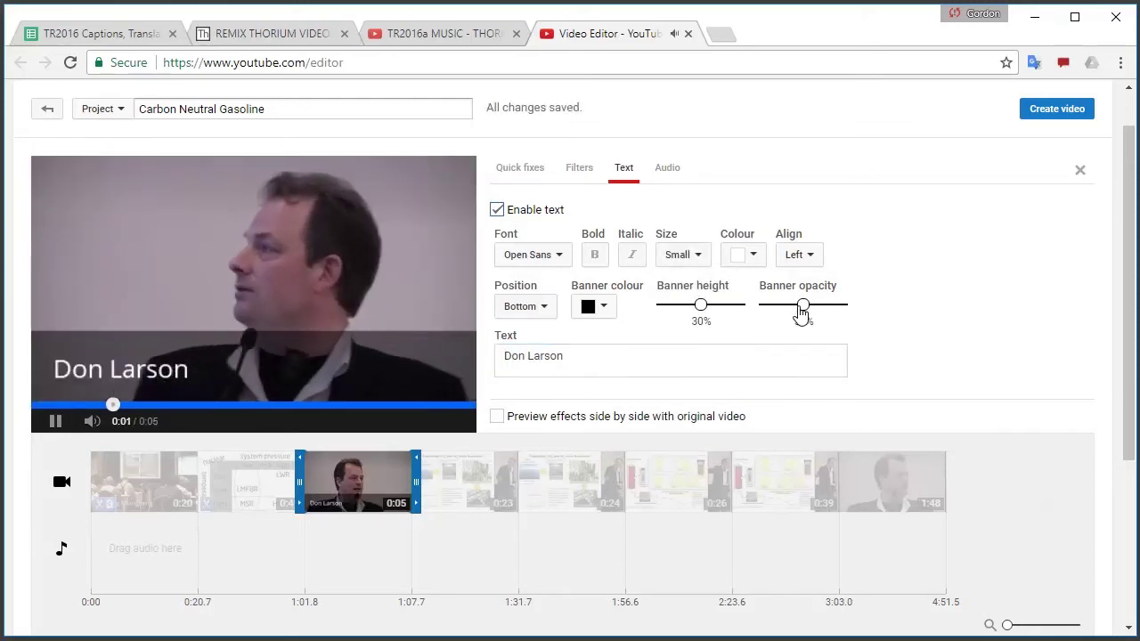
drag(802, 306, 764, 305)
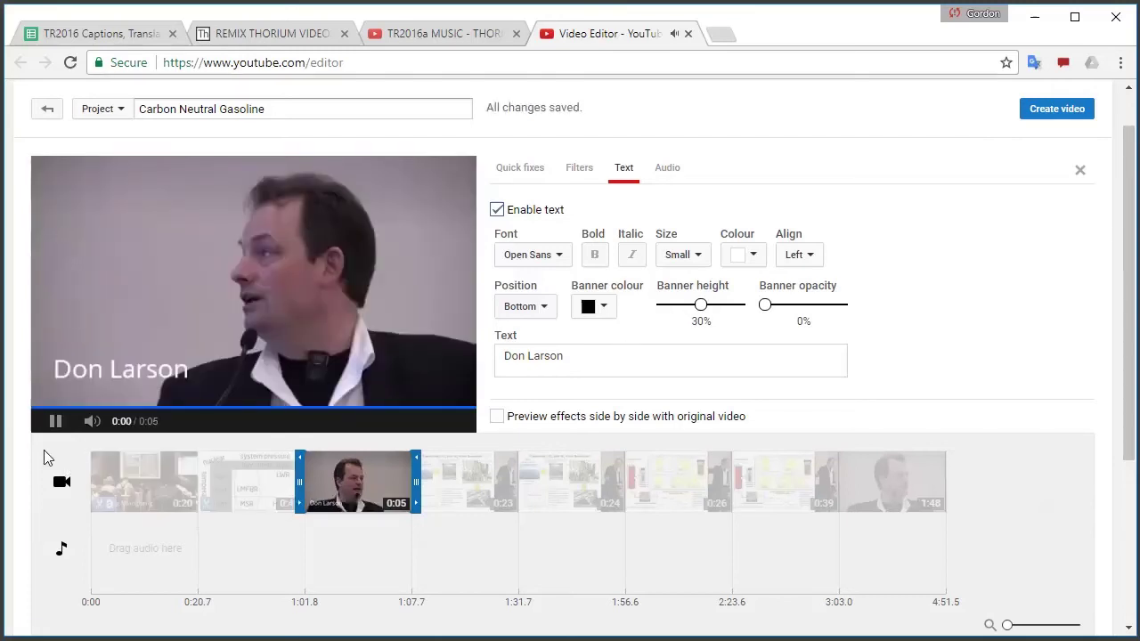
click(806, 581)
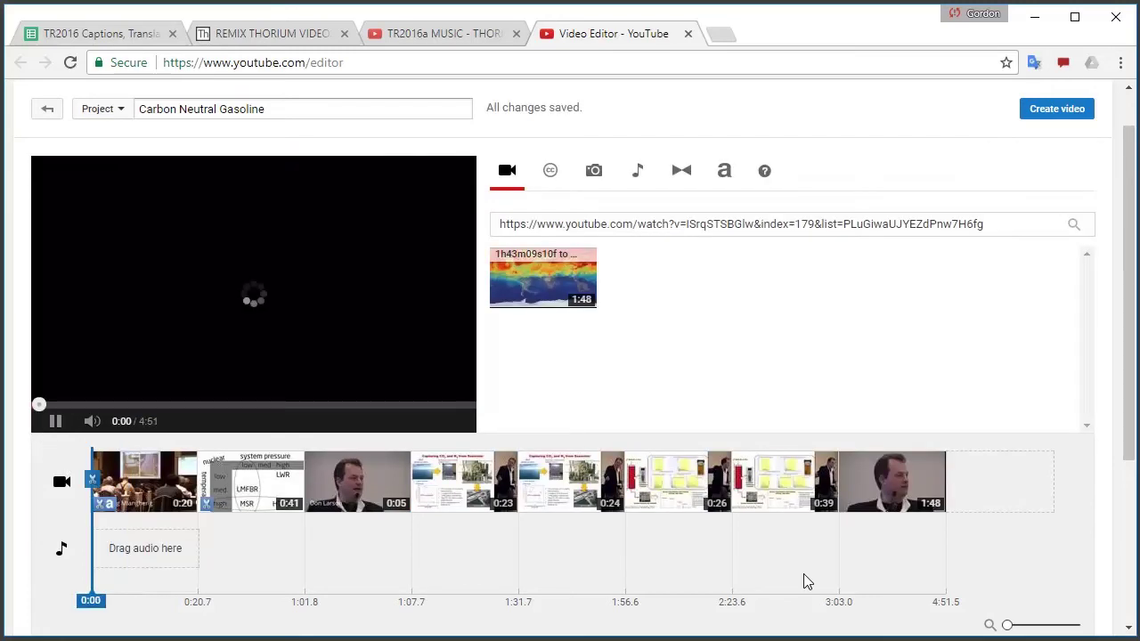
click(801, 585)
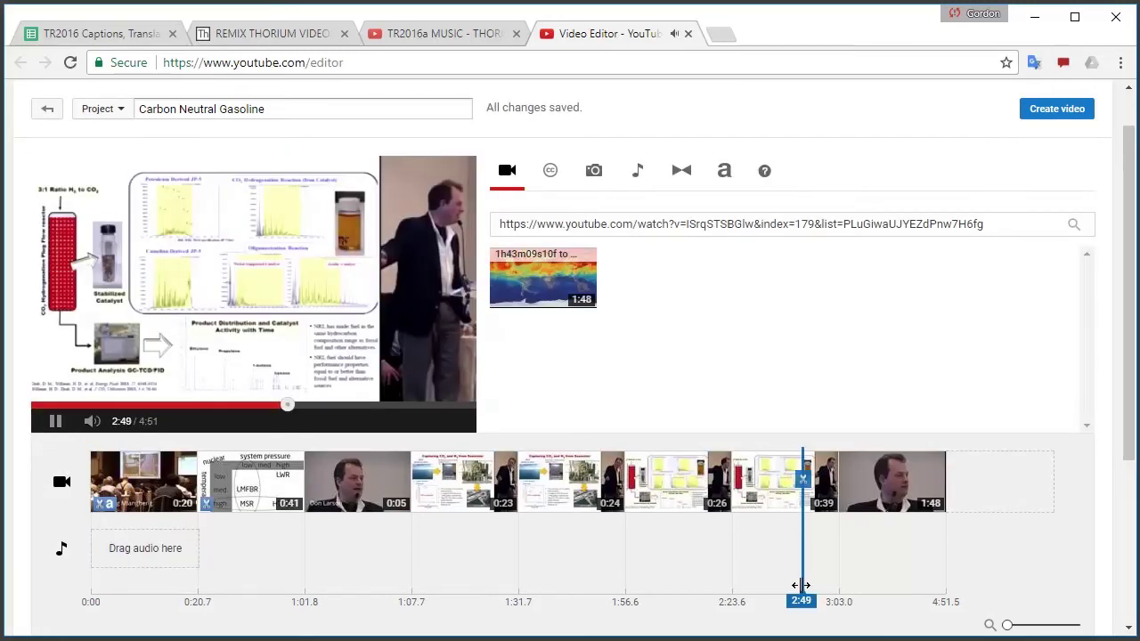
click(852, 594)
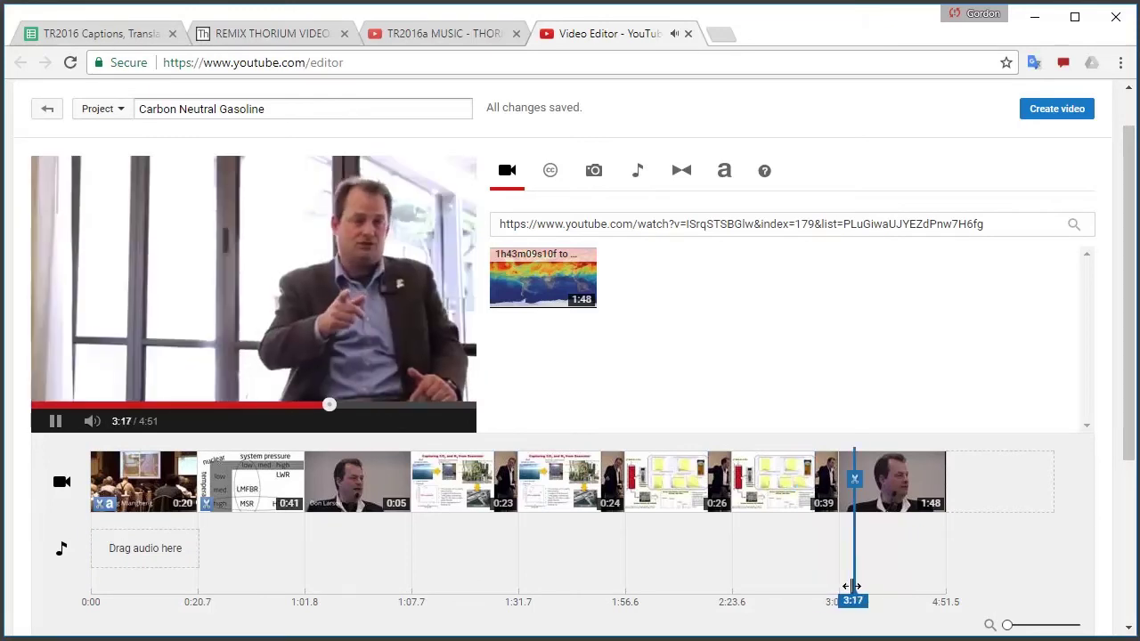
click(896, 593)
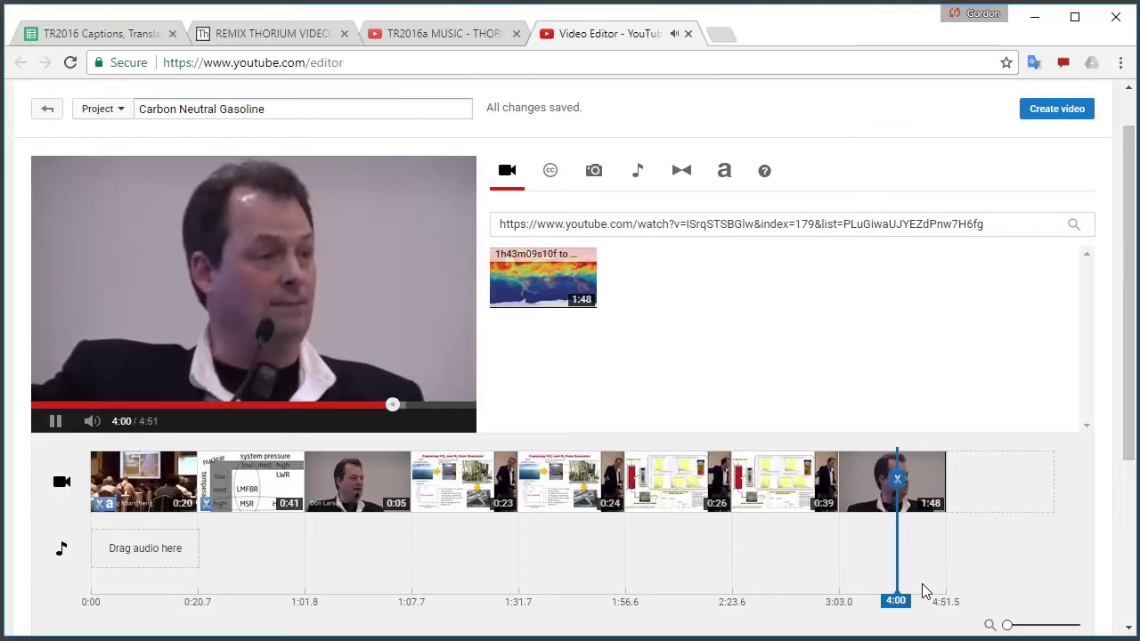
click(921, 586)
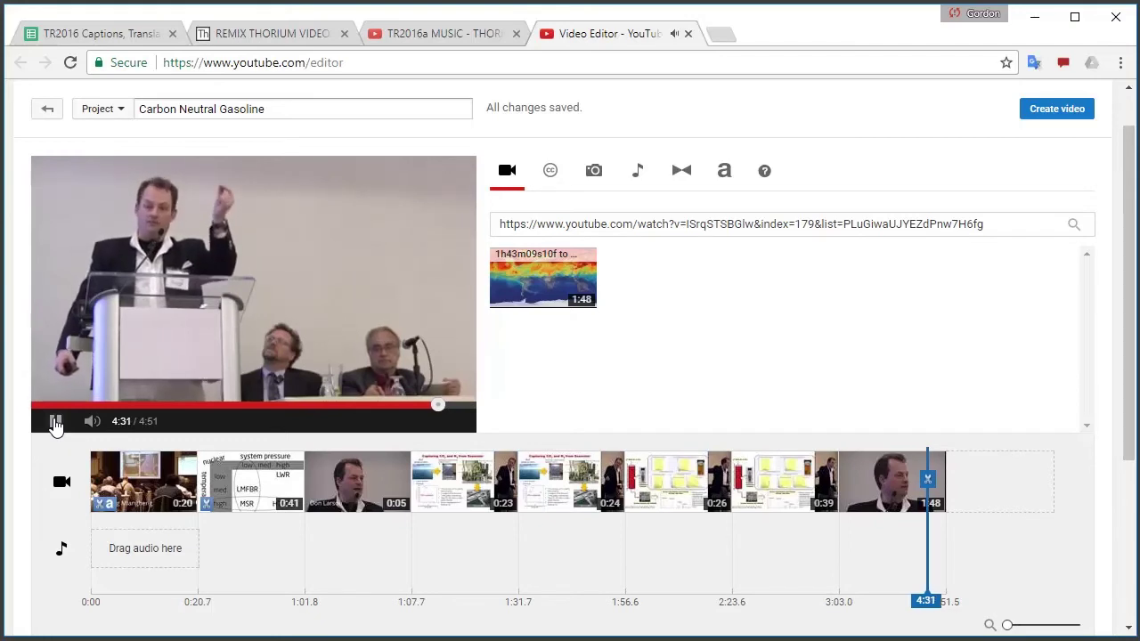
click(55, 423)
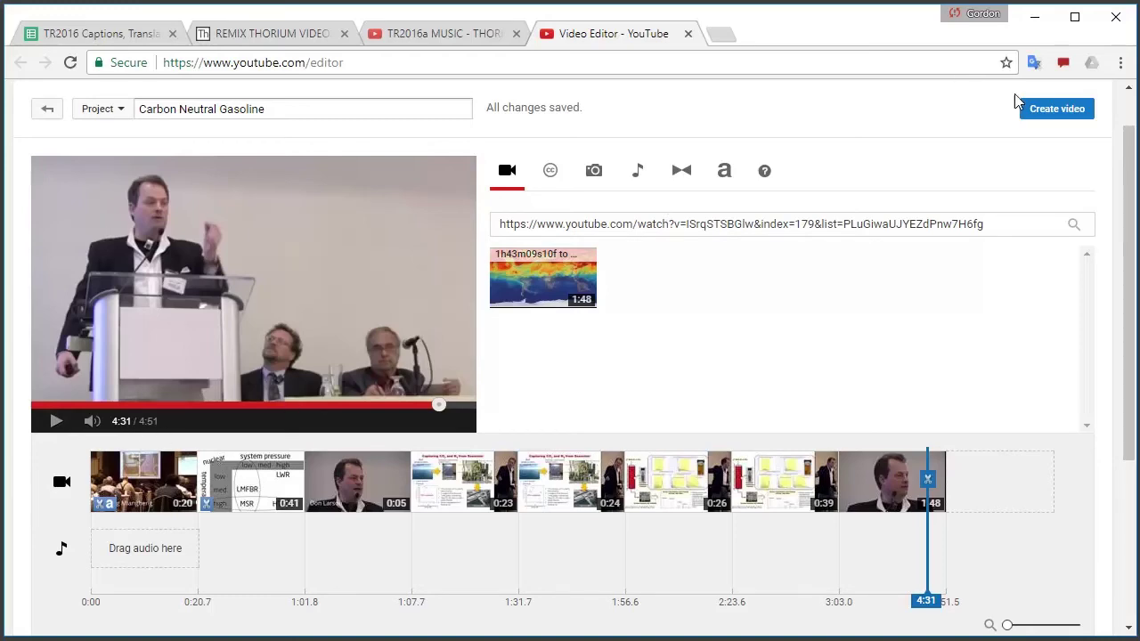
Render the project as a new video and go to youtube.com/my_videos
click(1063, 117)
drag(311, 62, 564, 64)
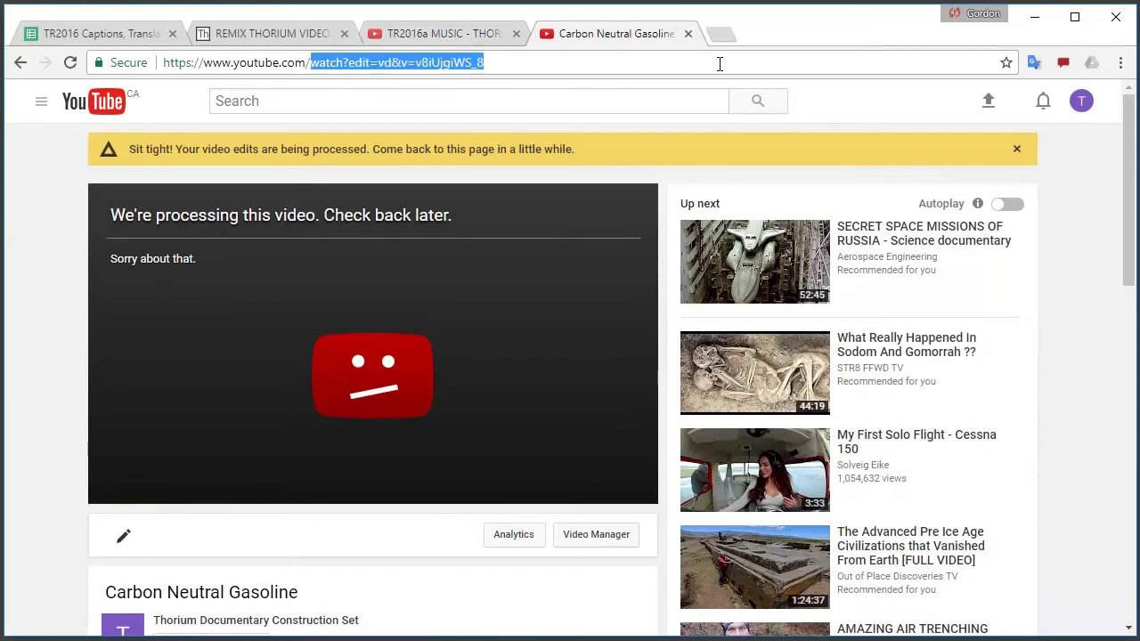
text(my_videos)
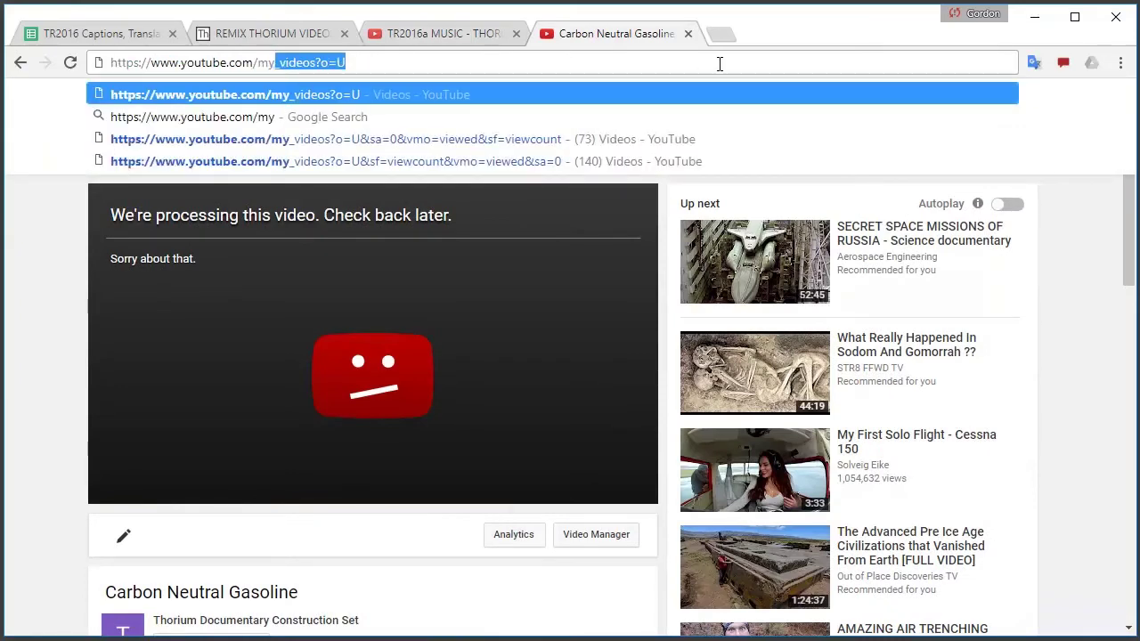
key(Return)
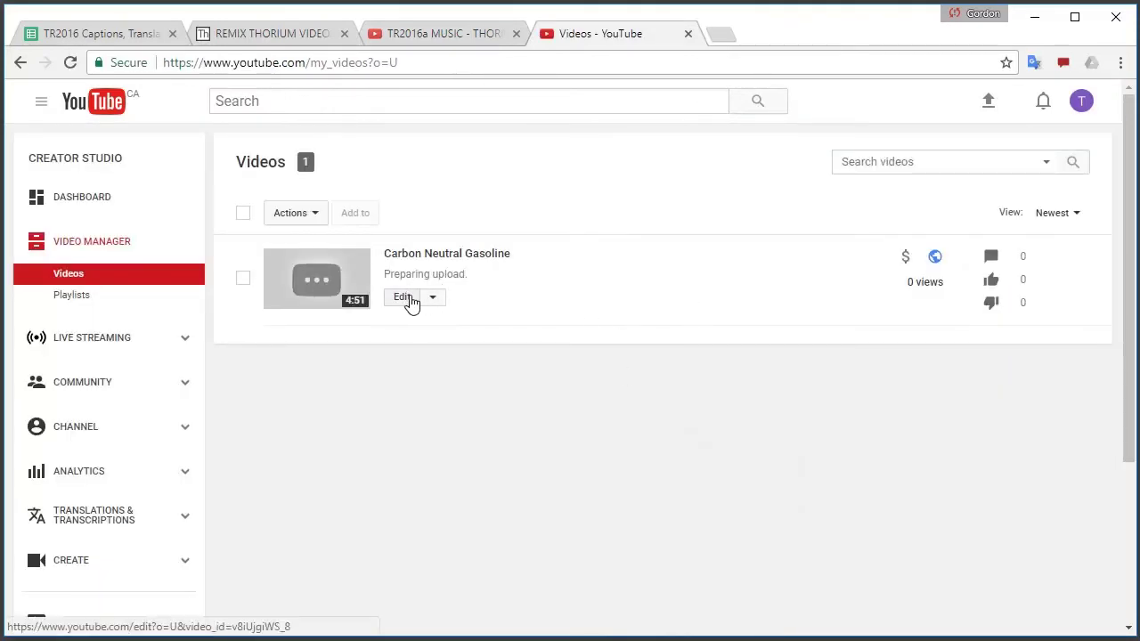
Set the new video's privacy to Unlisted, save, and reopen its edit page
click(937, 260)
click(670, 366)
click(659, 397)
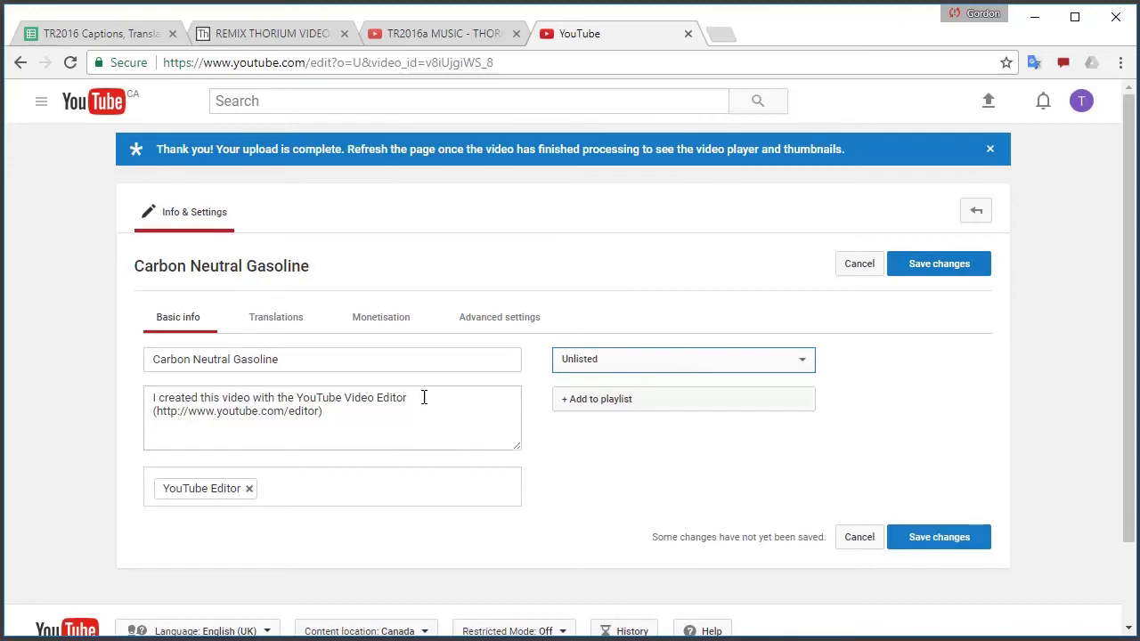
click(388, 412)
click(418, 479)
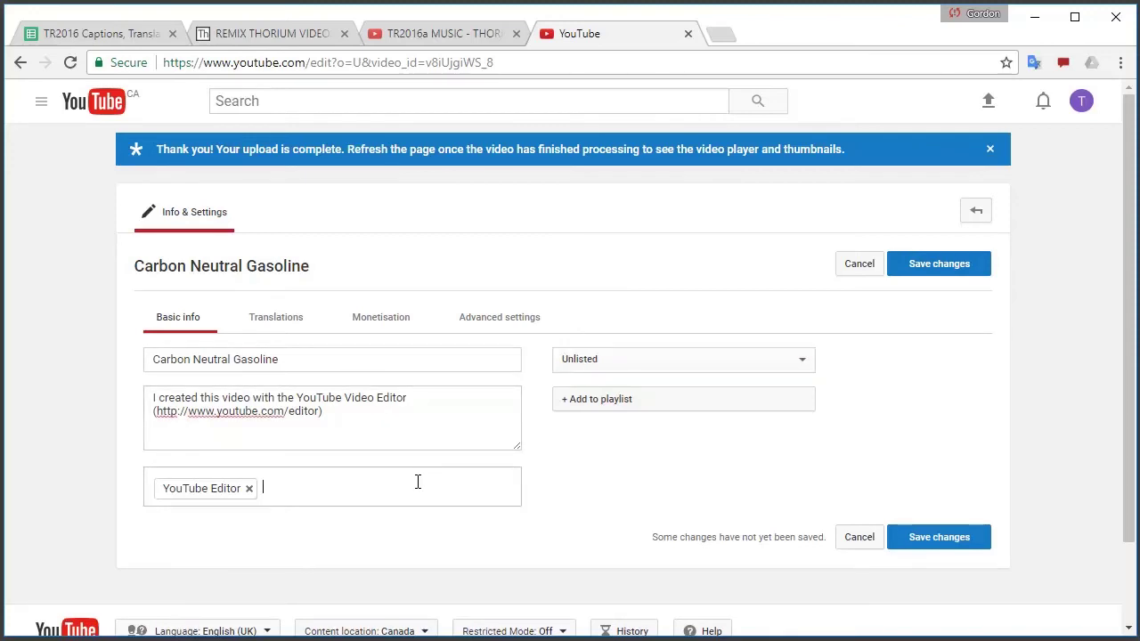
click(939, 264)
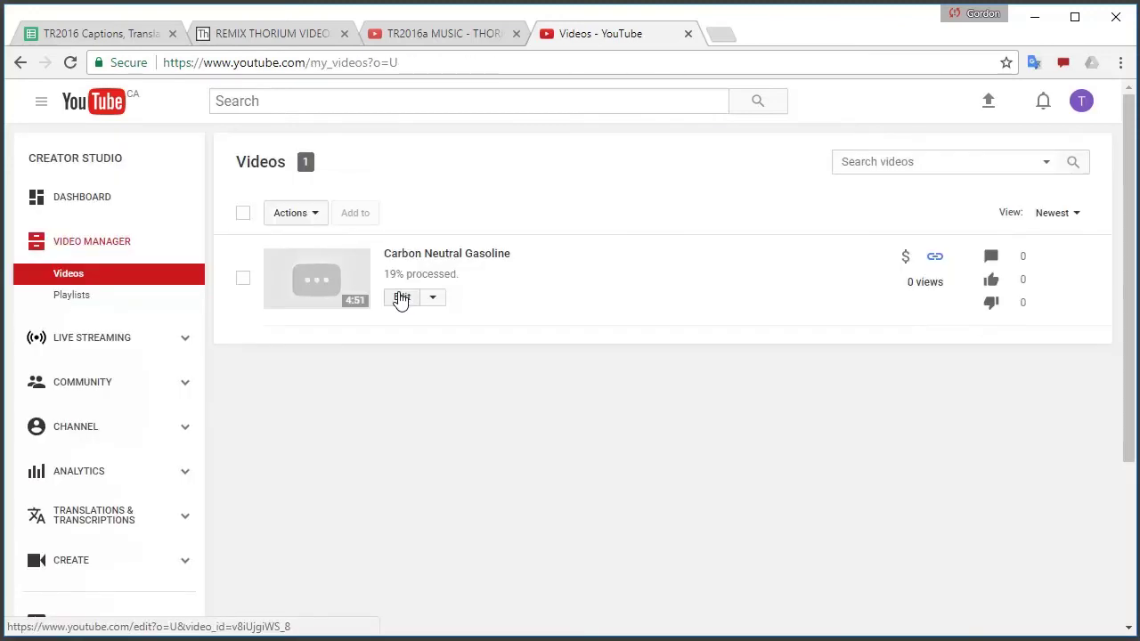
click(401, 299)
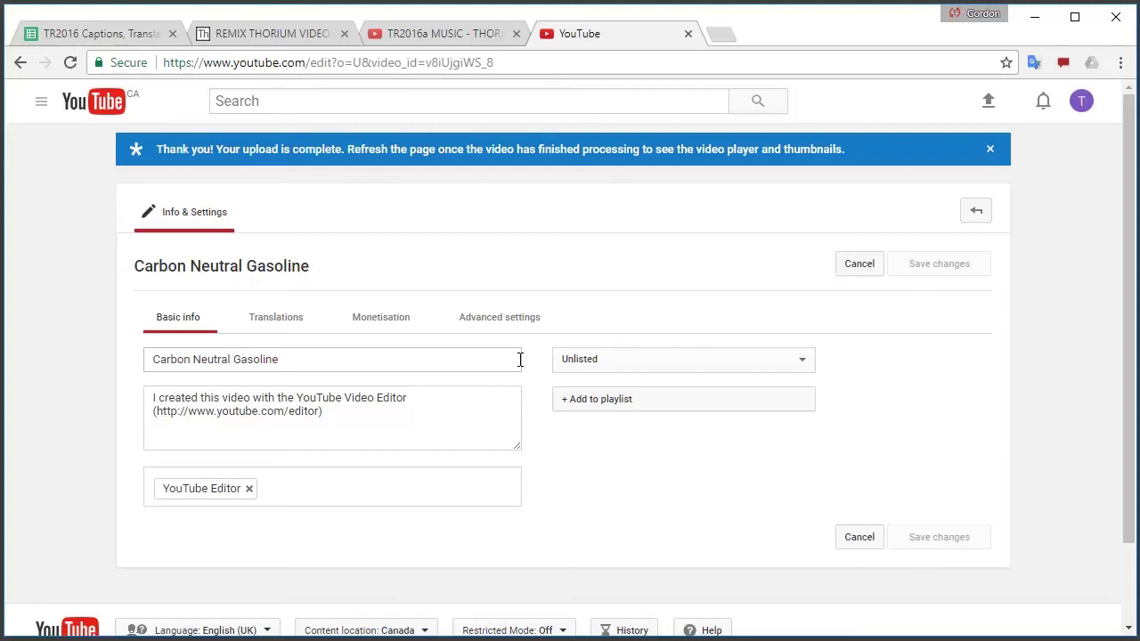
Append 'in 5 Minutes' to the video title and save it
click(520, 359)
text(in 5 Minut)
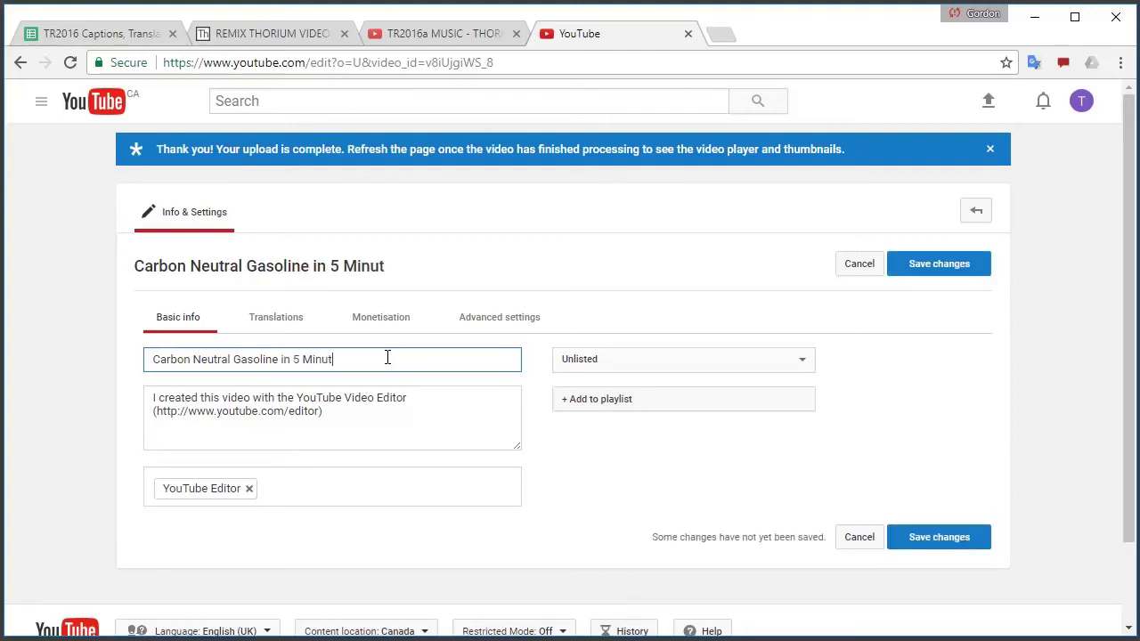
text(es)
click(930, 267)
Check the Advanced settings licence options and turn on Monetise with ads
click(497, 322)
scroll(450, 455, down, 3)
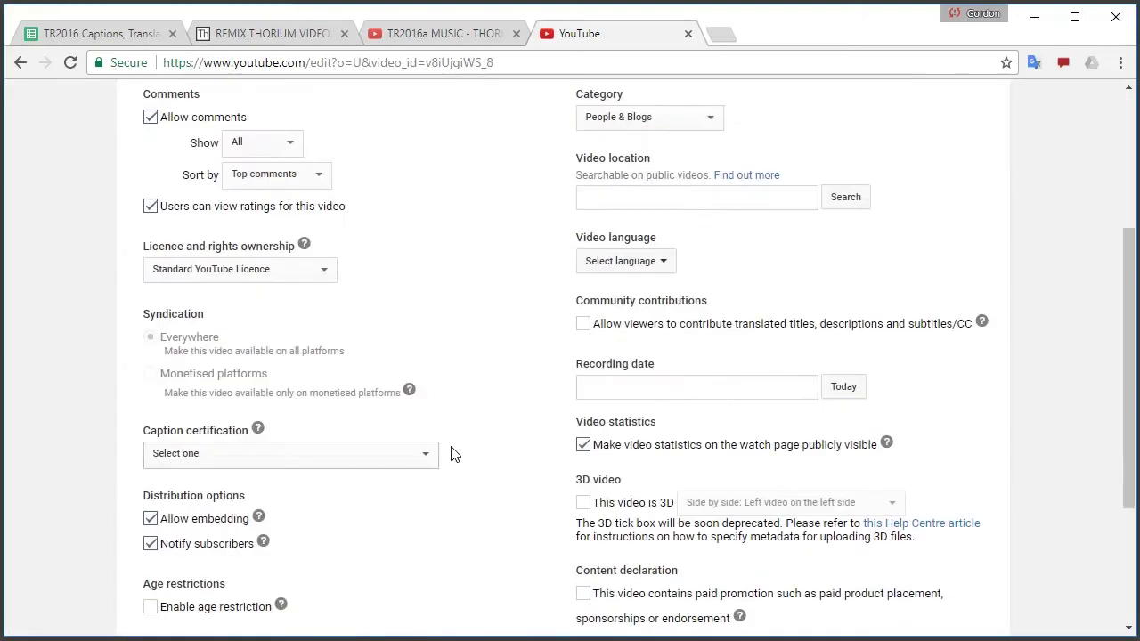
click(305, 268)
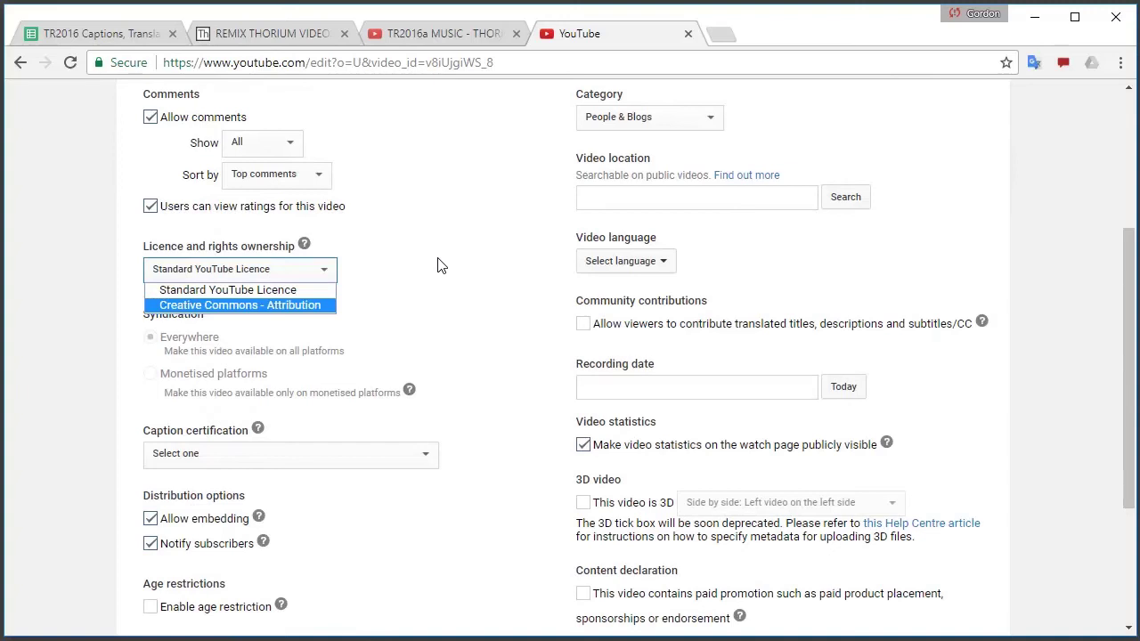
scroll(438, 266, up, 2)
click(382, 227)
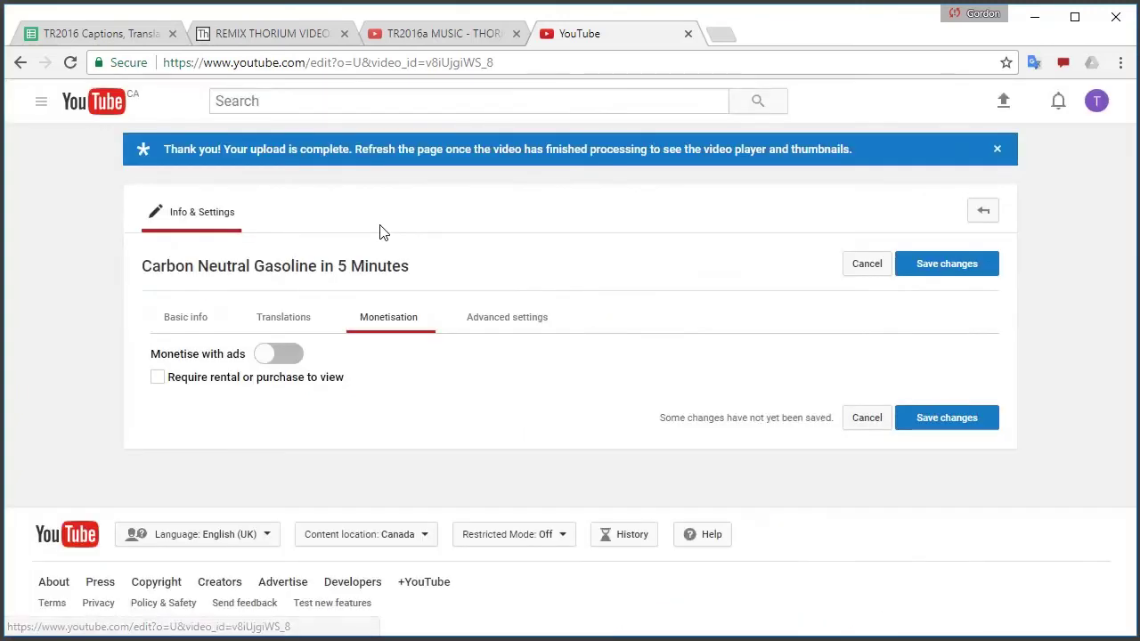
click(278, 354)
click(629, 432)
scroll(634, 386, down, 1)
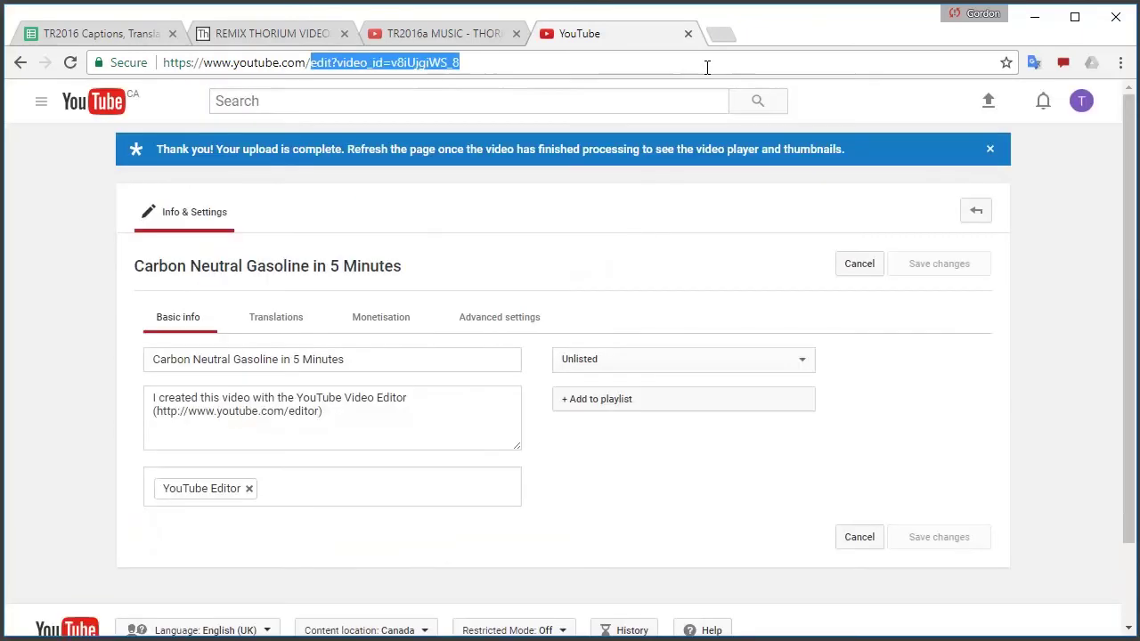
Check processing on the youtube.com/my_videos list, then return to the Thorium Remix tab
text(my_)
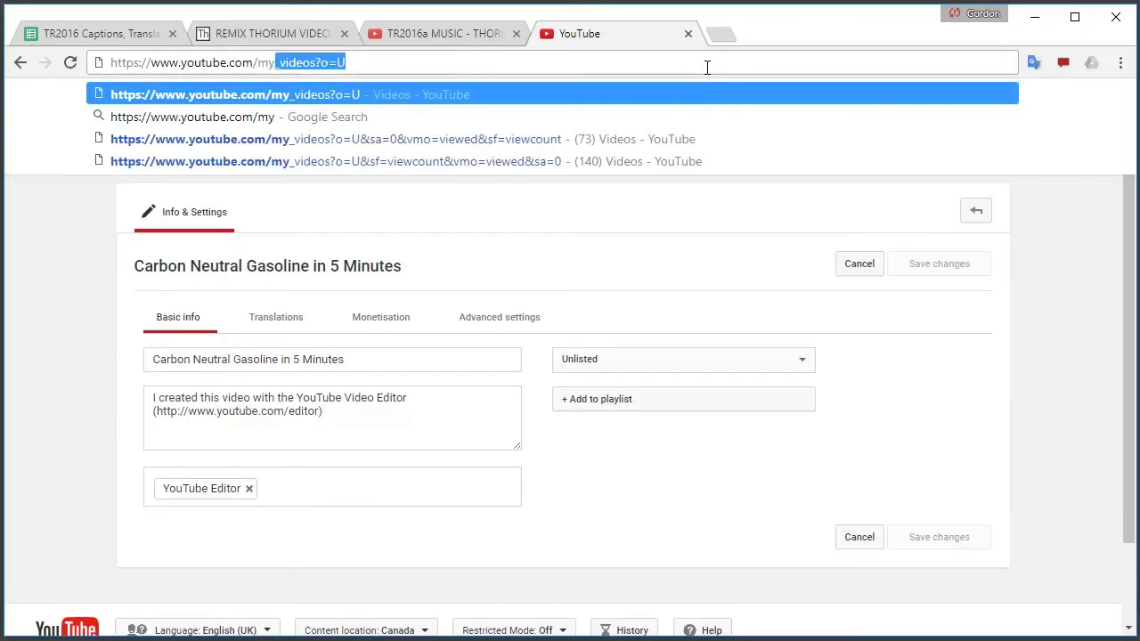
key(Return)
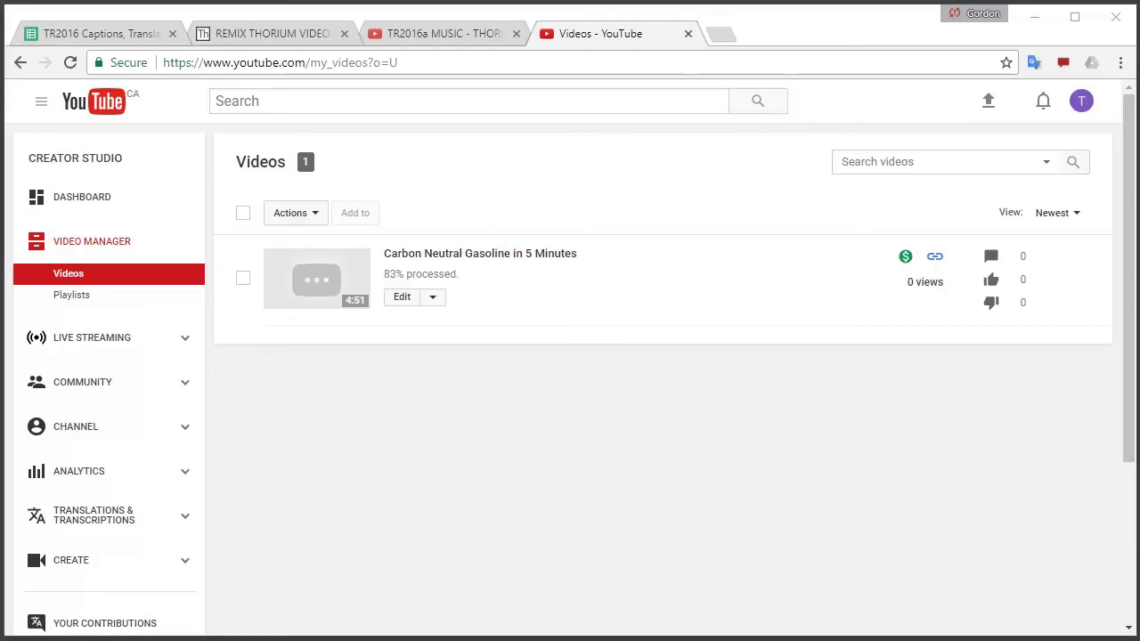
key(ctrl+2)
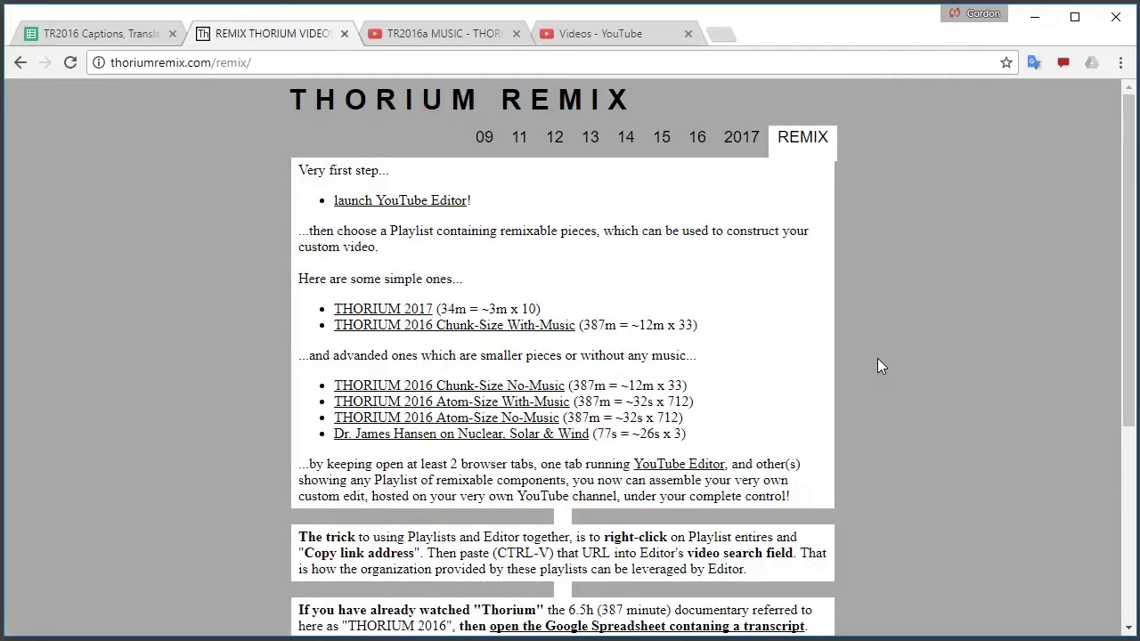